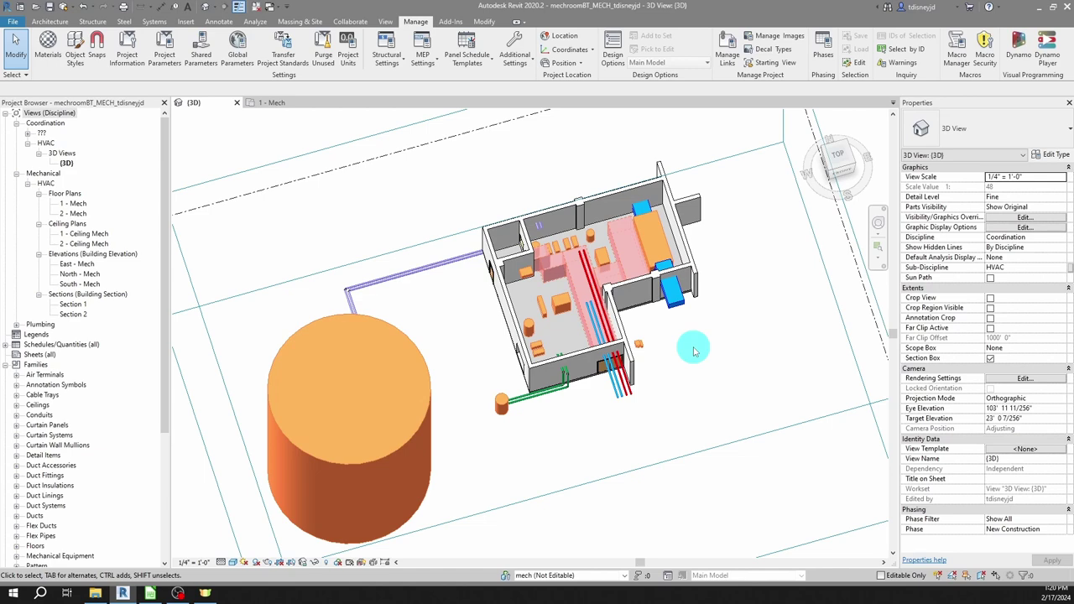
# - Examine the mechanical room and its outdoor equipment from several angles in the 3D view
pyautogui.keyDown('shift'); pyautogui.moveTo(680, 347); pyautogui.dragTo(492, 391, button='middle'); pyautogui.keyUp('shift')
pyautogui.scroll(4, 491, 391)
pyautogui.keyDown('shift'); pyautogui.moveTo(436, 427); pyautogui.dragTo(672, 322, button='middle'); pyautogui.keyUp('shift')
pyautogui.scroll(-3, 496, 345)
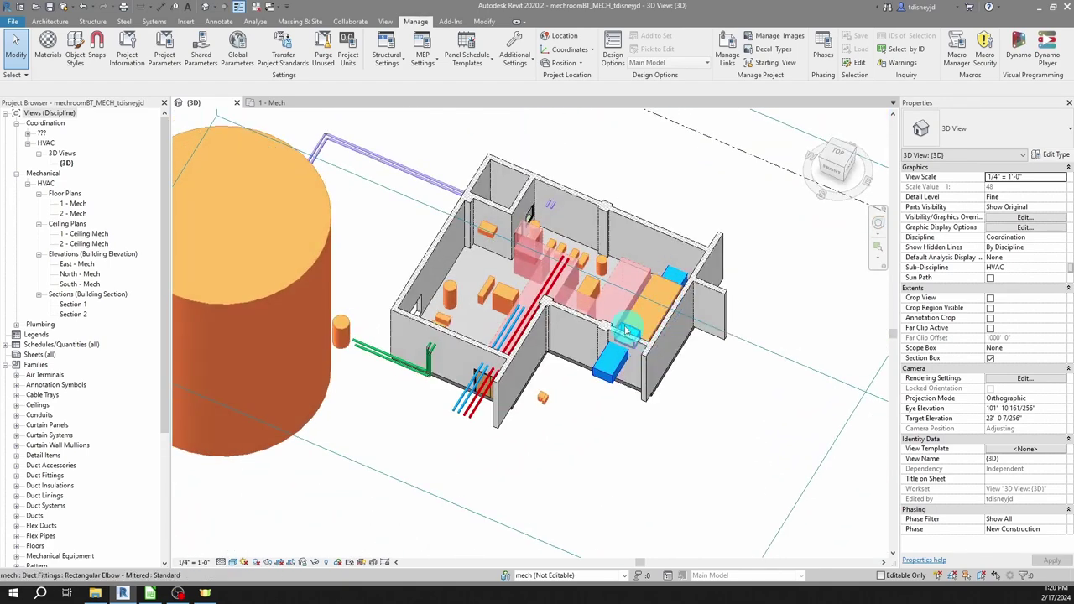
pyautogui.keyDown('shift'); pyautogui.moveTo(475, 319); pyautogui.dragTo(336, 317, button='middle'); pyautogui.keyUp('shift')
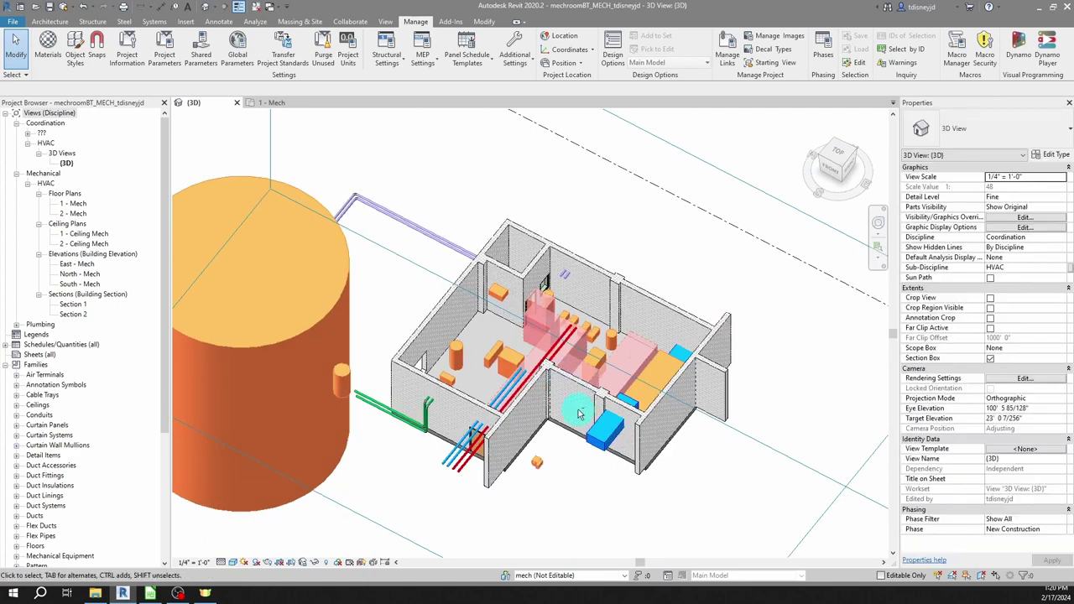
pyautogui.keyDown('shift'); pyautogui.moveTo(577, 407); pyautogui.dragTo(420, 415, button='middle'); pyautogui.keyUp('shift')
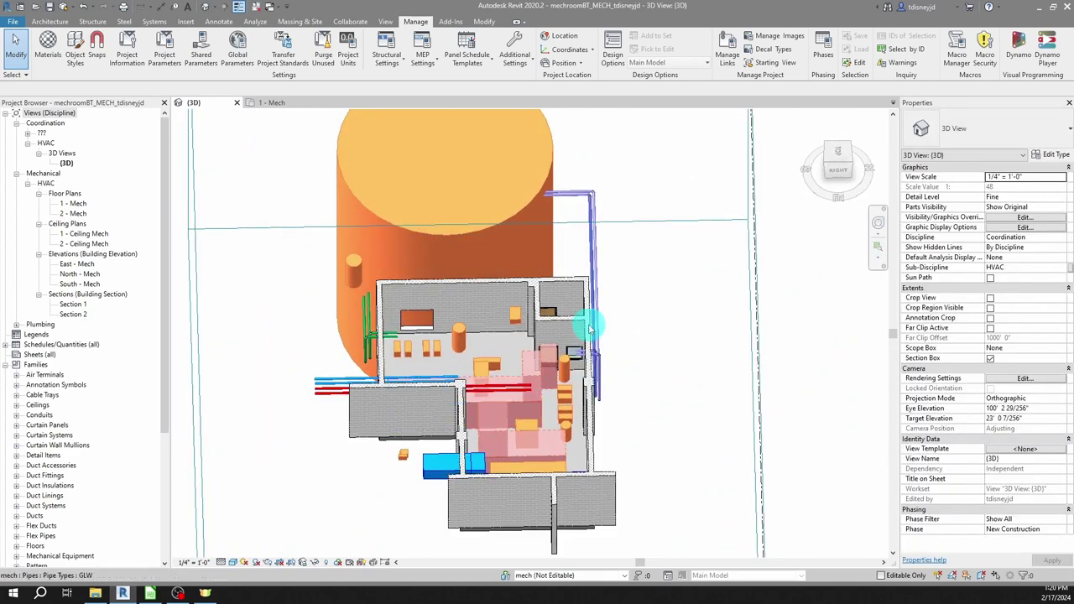
pyautogui.keyDown('shift'); pyautogui.moveTo(590, 329); pyautogui.dragTo(373, 212, button='middle'); pyautogui.keyUp('shift')
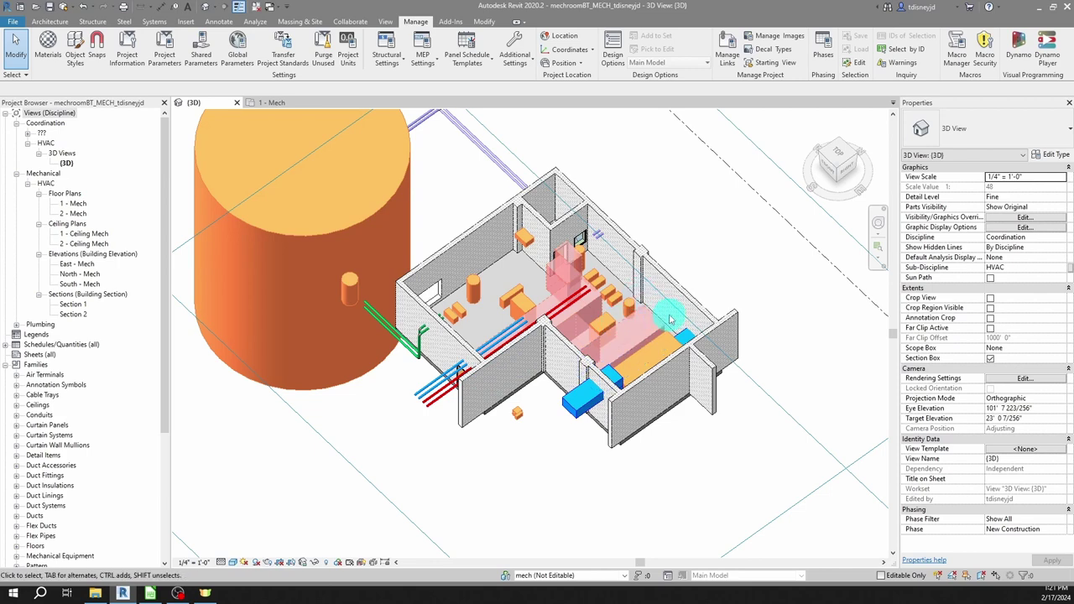
pyautogui.keyDown('shift'); pyautogui.moveTo(604, 331); pyautogui.dragTo(587, 296, button='middle'); pyautogui.keyUp('shift')
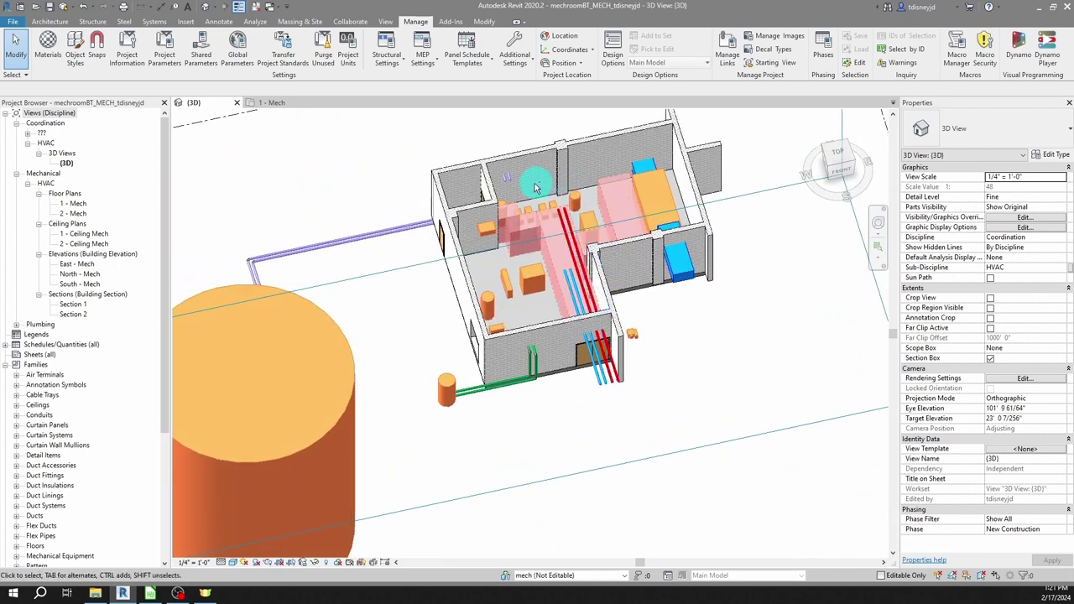
pyautogui.keyDown('shift'); pyautogui.moveTo(377, 279); pyautogui.dragTo(672, 302, button='middle'); pyautogui.keyUp('shift')
pyautogui.scroll(3, 671, 302)
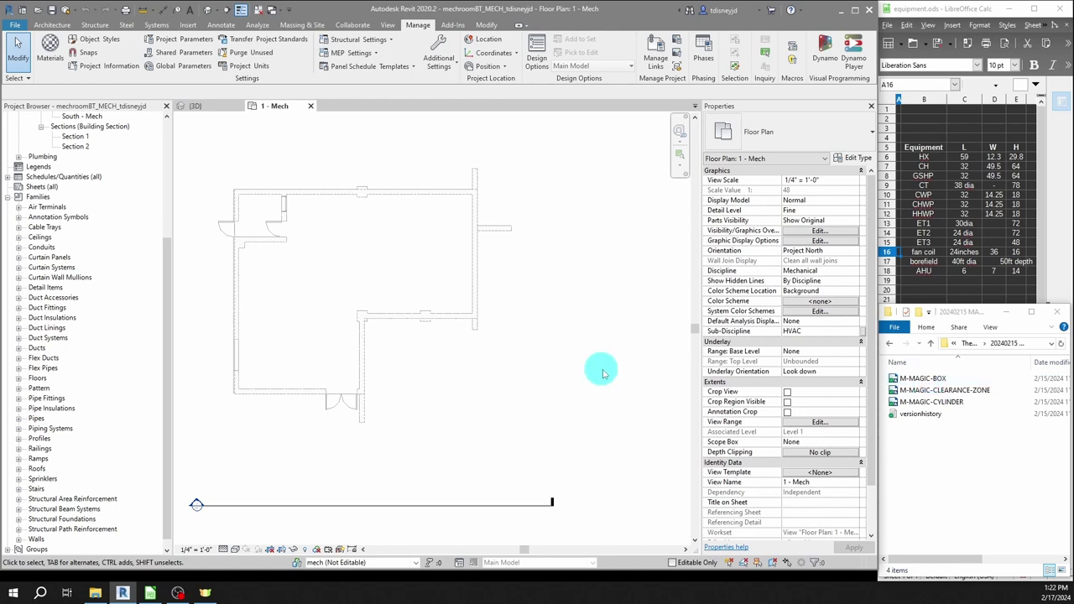
# - Load the M-MAGIC-BOX family and place one box to the right of the building in the 1 - Mech plan
pyautogui.click(935, 379)
pyautogui.moveTo(579, 291); pyautogui.dragTo(588, 235)
pyautogui.click(561, 208)
pyautogui.press('Escape')
pyautogui.scroll(3, 553, 256)
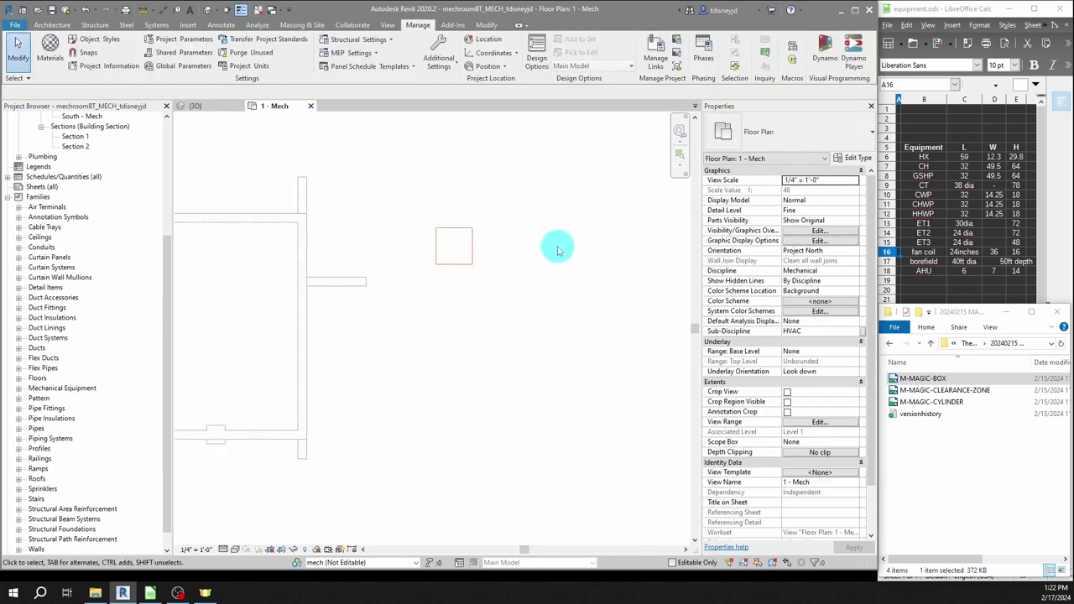
pyautogui.moveTo(557, 247); pyautogui.dragTo(520, 266, button='middle')
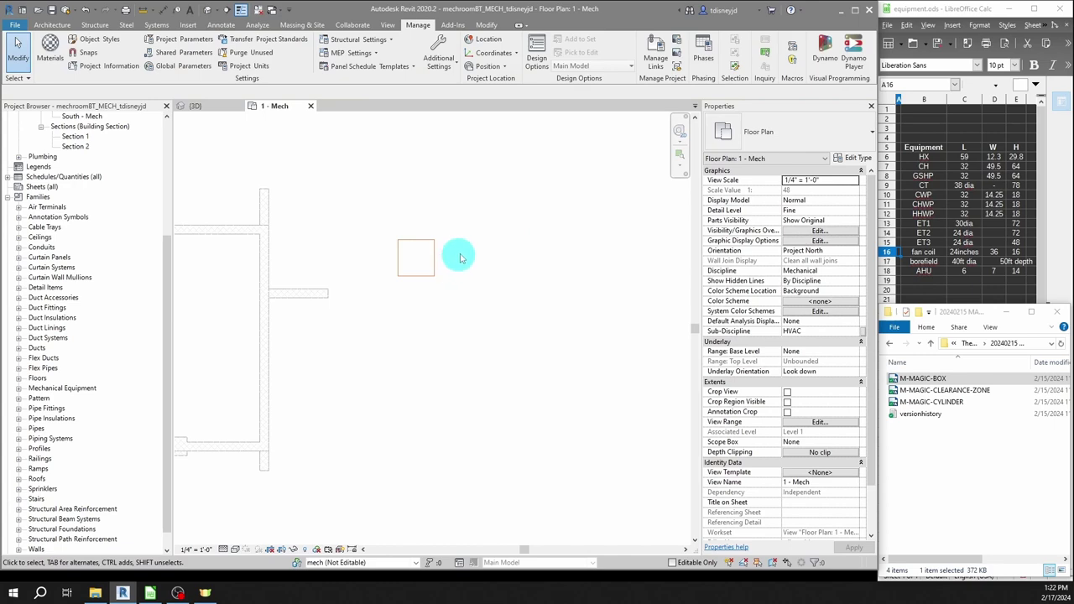
# - Rename the M-MAGIC-BOX mechanical equipment family as M-HX
pyautogui.click(430, 267)
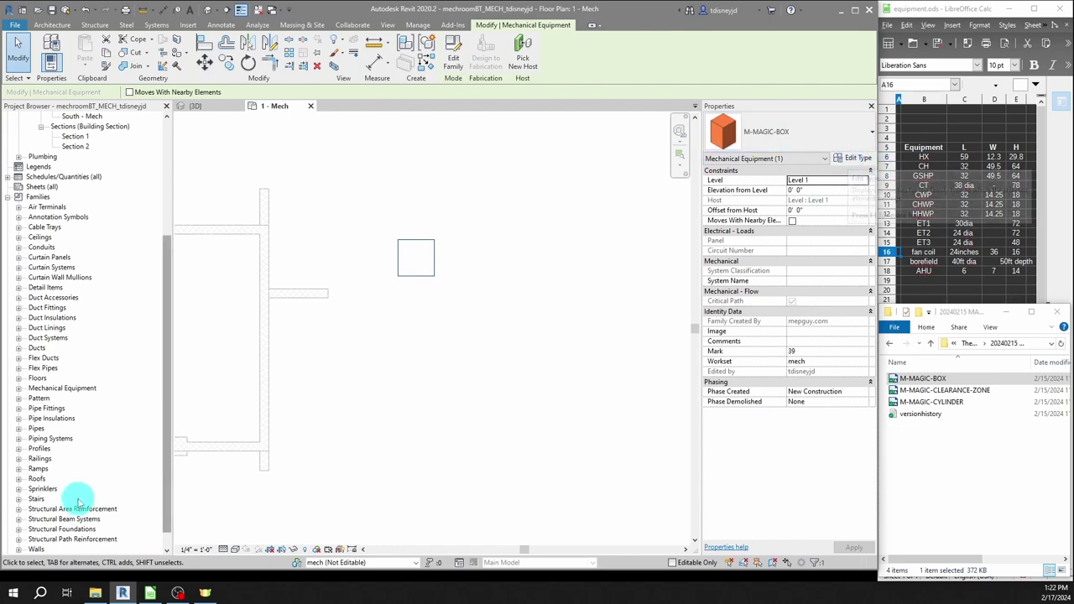
pyautogui.click(19, 389)
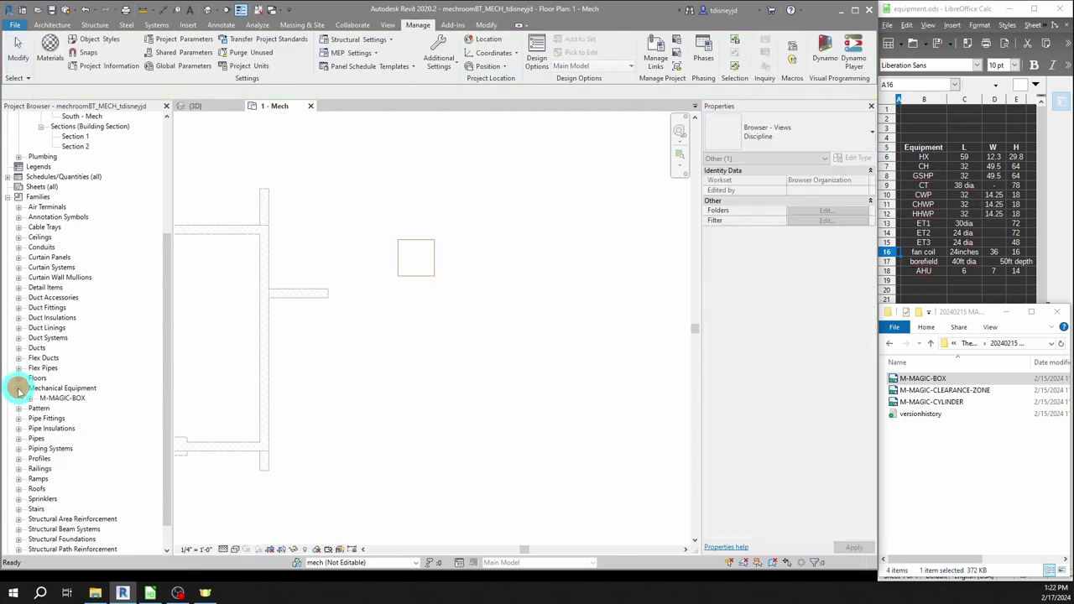
pyautogui.click(60, 398)
pyautogui.rightClick(72, 399)
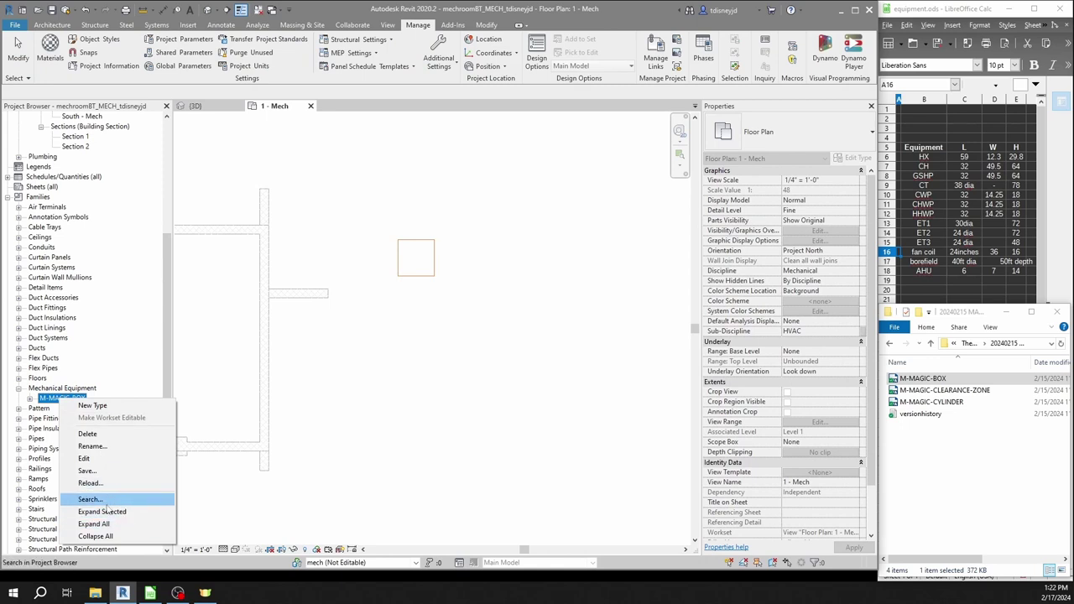
pyautogui.click(96, 447)
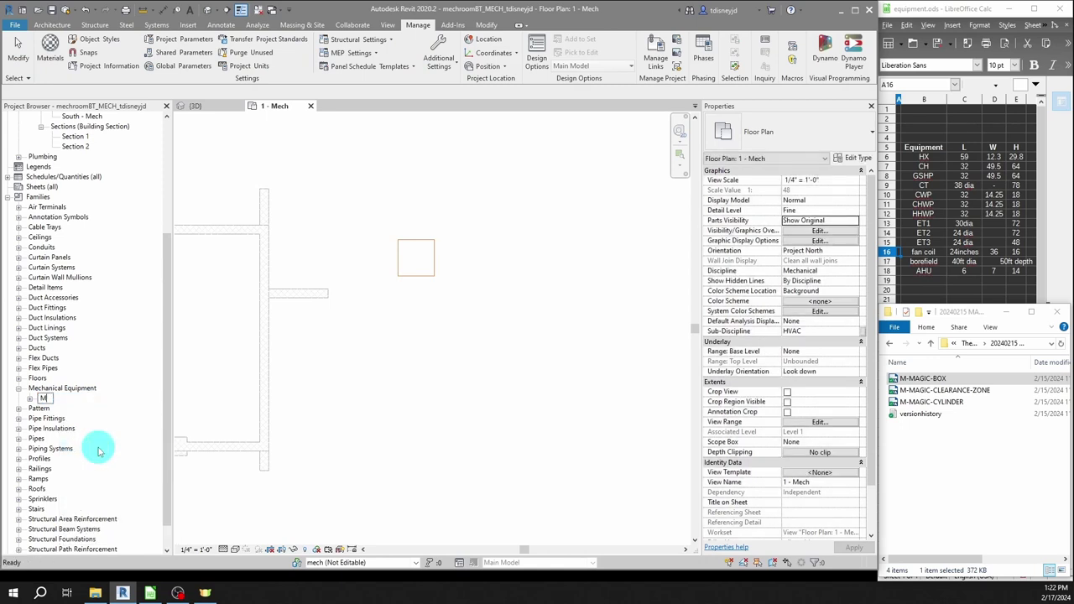
pyautogui.write('M-HX')
# - Rename the placed M-HX box's type as HX1
pyautogui.click(422, 277)
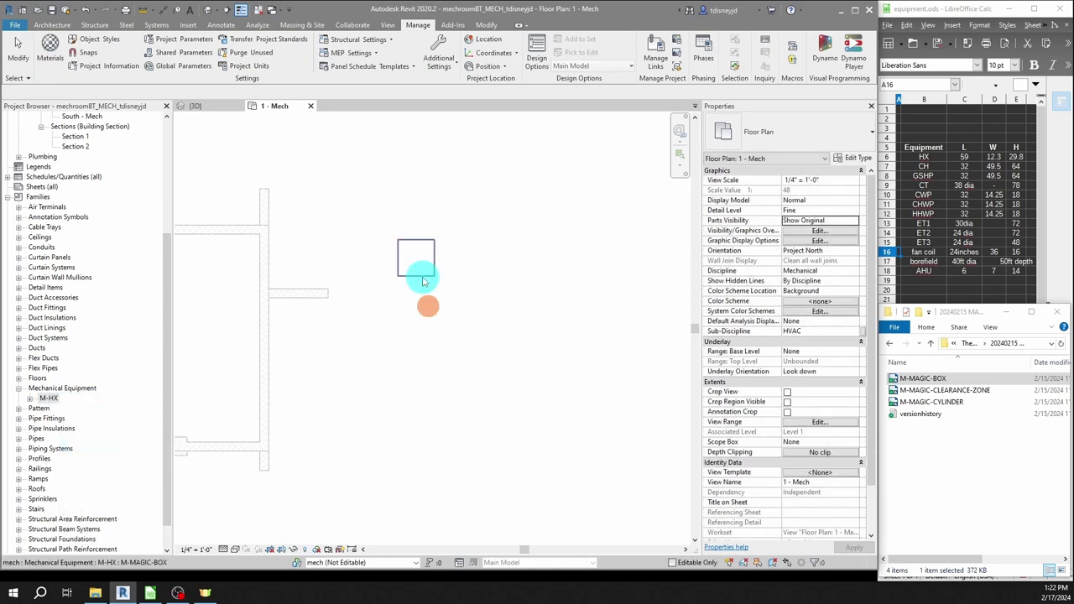
pyautogui.click(855, 159)
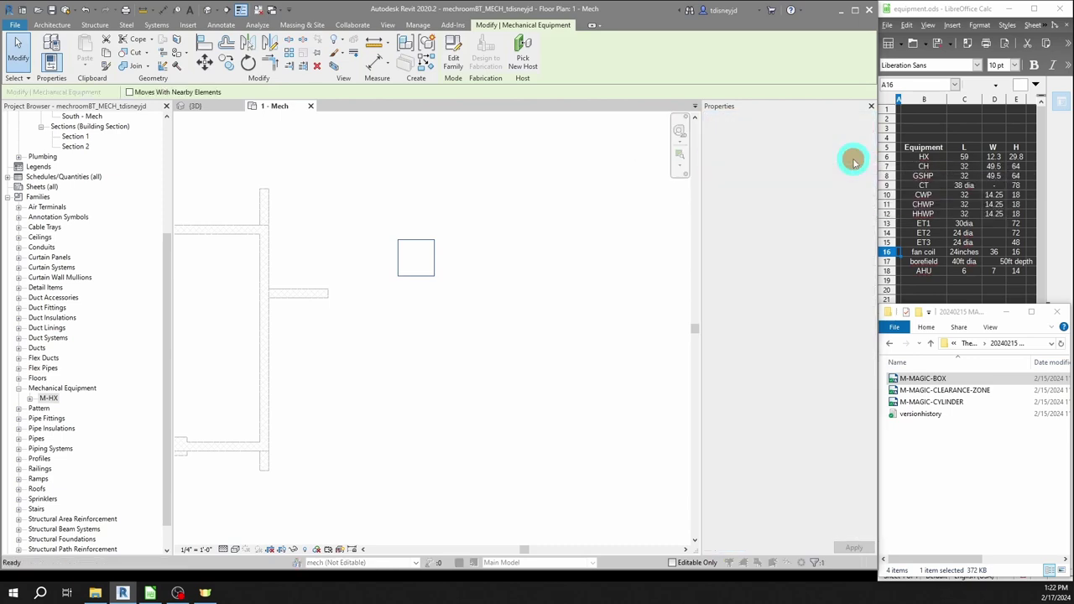
pyautogui.click(660, 209)
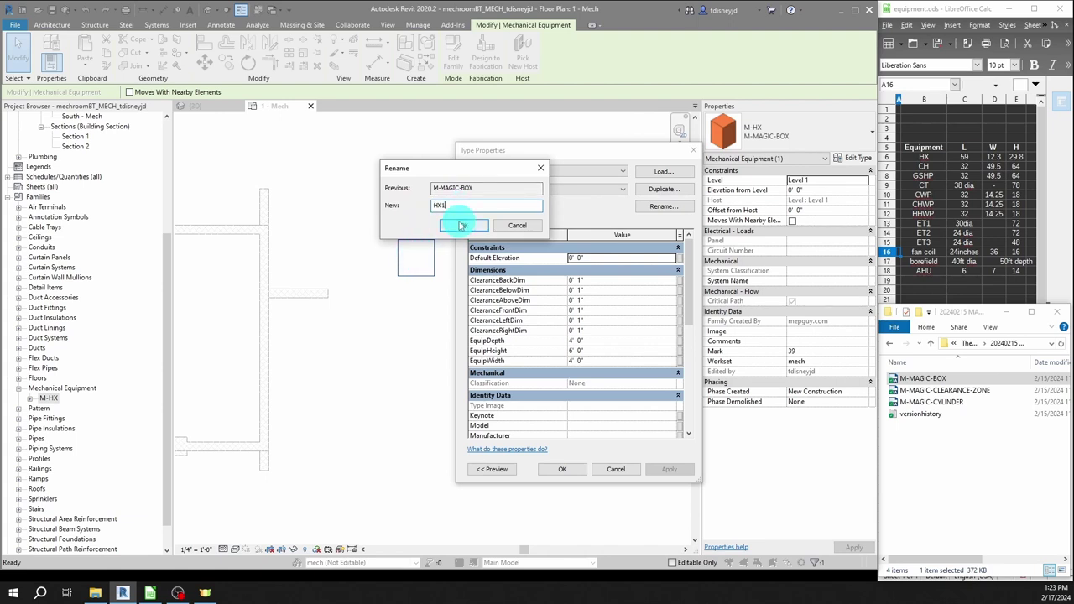
pyautogui.click(463, 225)
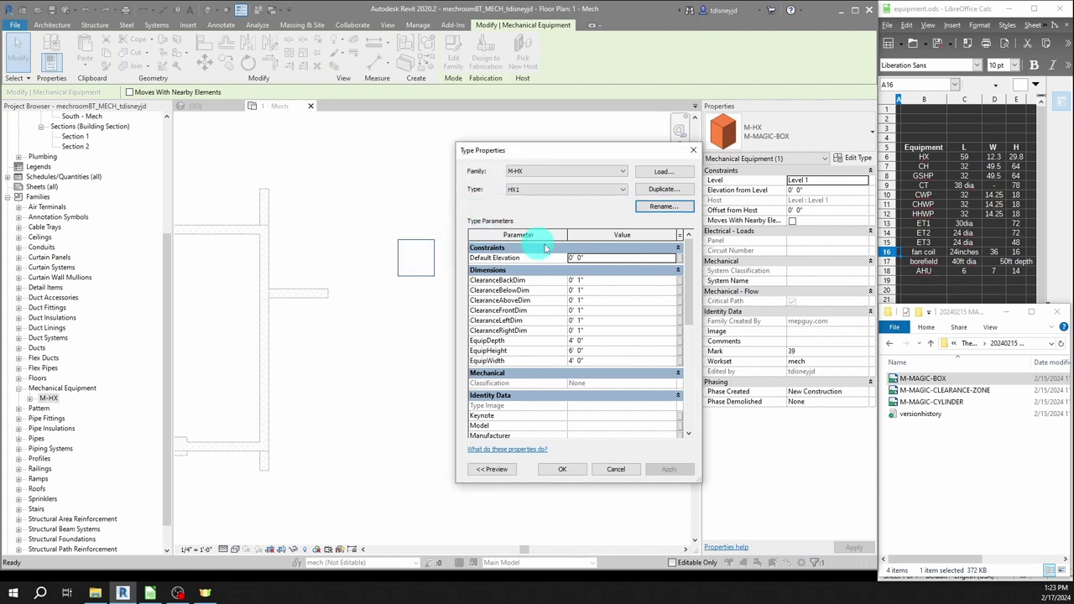
# - Set the HX1 type's EquipDepth to 4' 11", EquipHeight to 29.8 in, EquipWidth to 12.3 in and Type Mark to HX
pyautogui.click(598, 340)
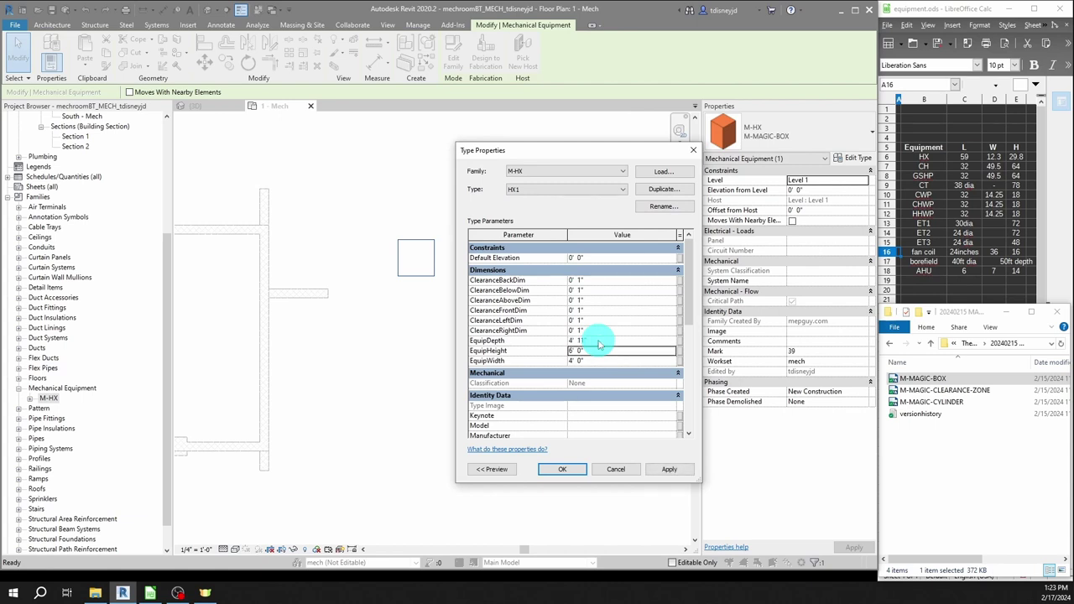
pyautogui.write('2')
pyautogui.write('12')
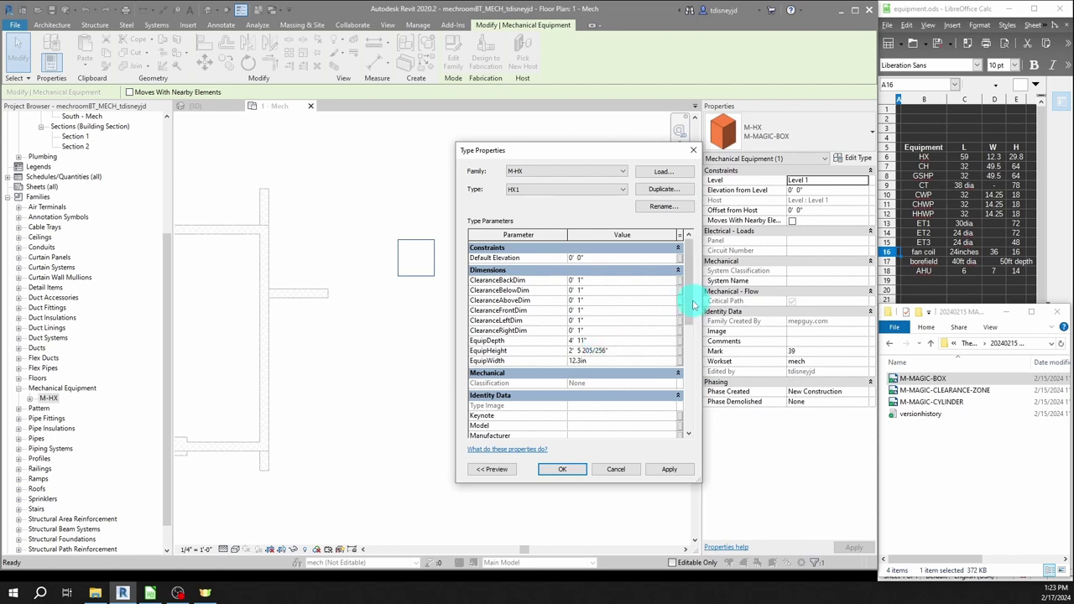
pyautogui.moveTo(688, 300); pyautogui.dragTo(685, 387)
pyautogui.click(582, 346)
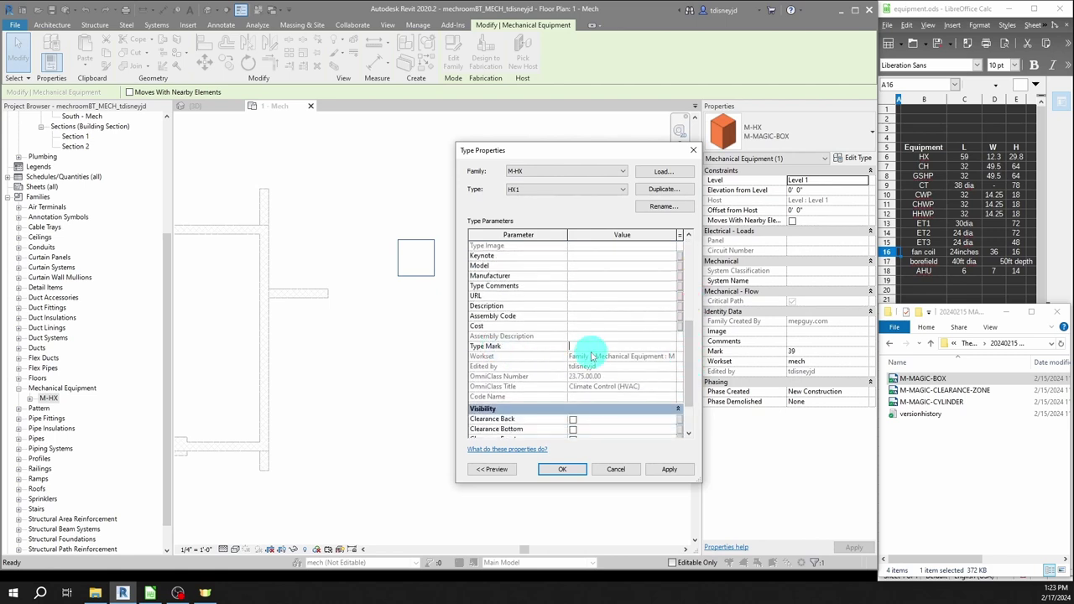
pyautogui.click(559, 467)
# - Tag the heat exchanger by category and set its Mark to 1
pyautogui.press('t')
pyautogui.press('g')
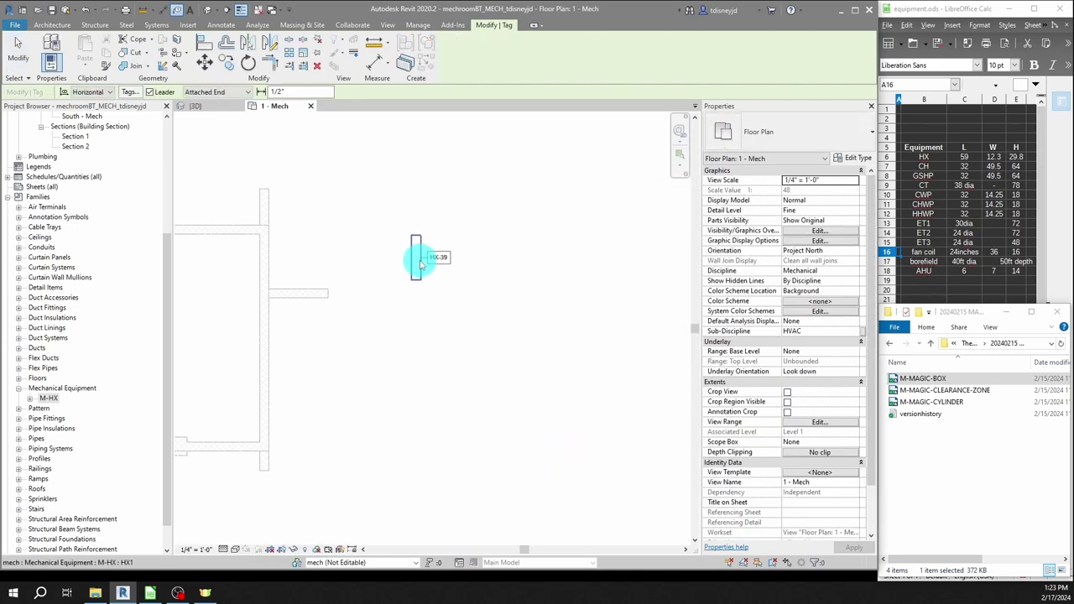
pyautogui.click(420, 258)
pyautogui.press('Escape')
pyautogui.click(417, 276)
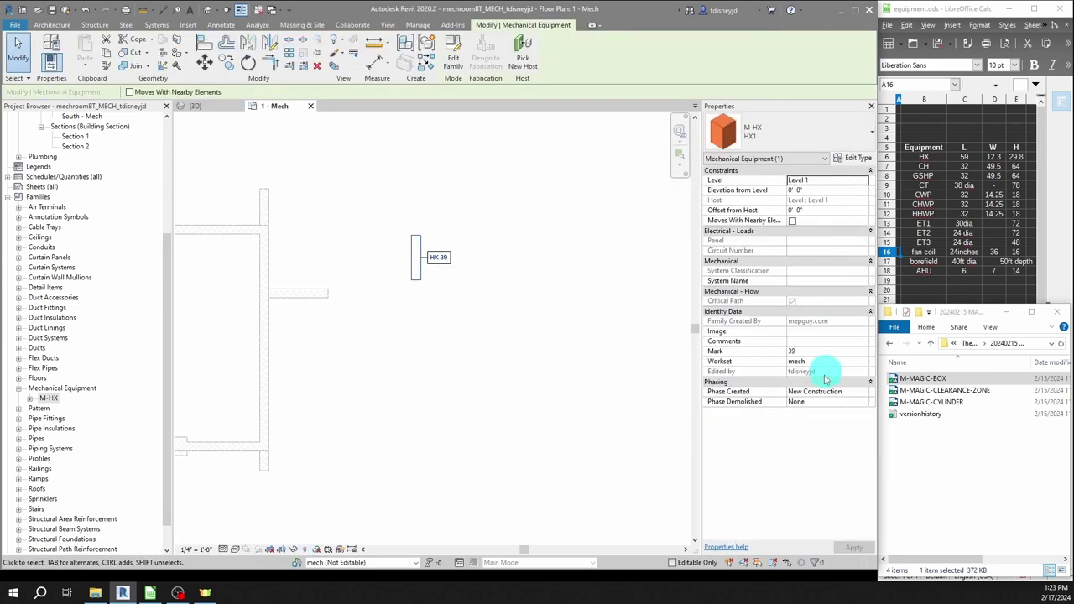
pyautogui.click(814, 346)
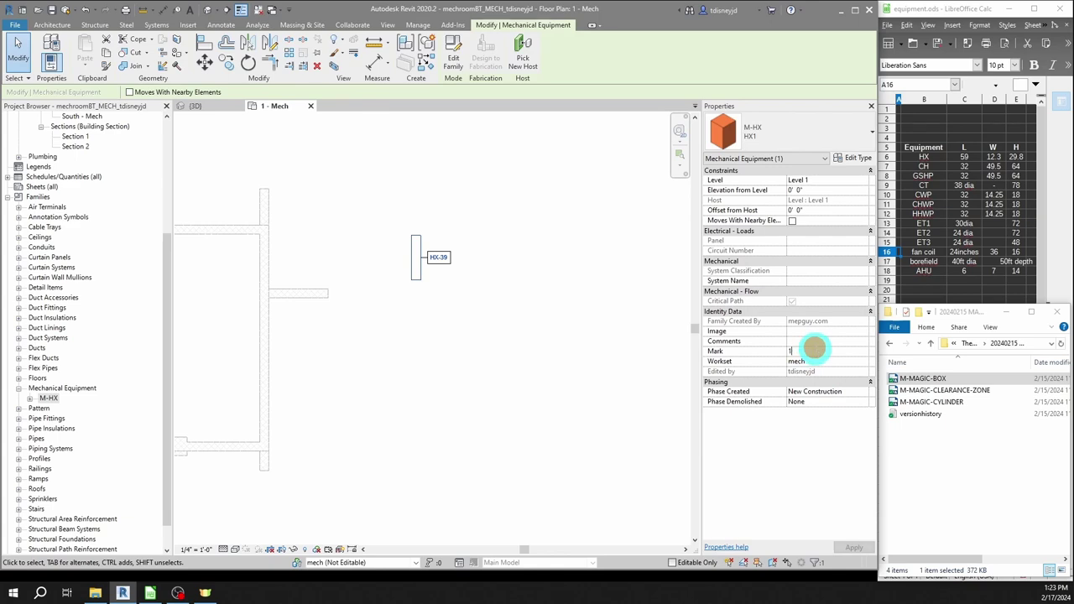
pyautogui.click(519, 242)
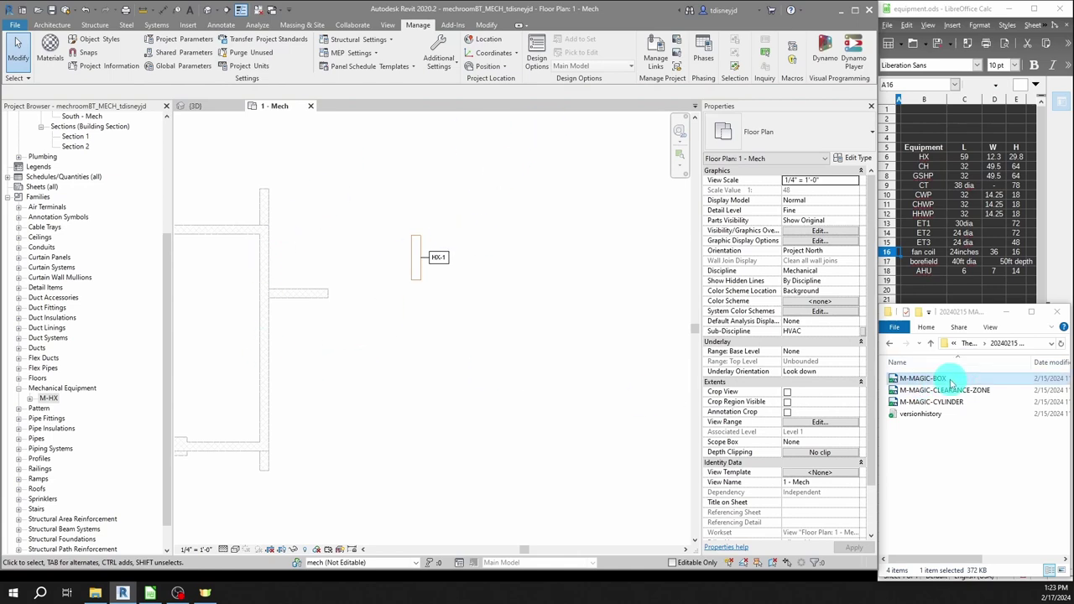
# - Load M-MAGIC-BOX again and place a second box below the heat exchanger
pyautogui.moveTo(950, 380); pyautogui.dragTo(509, 383)
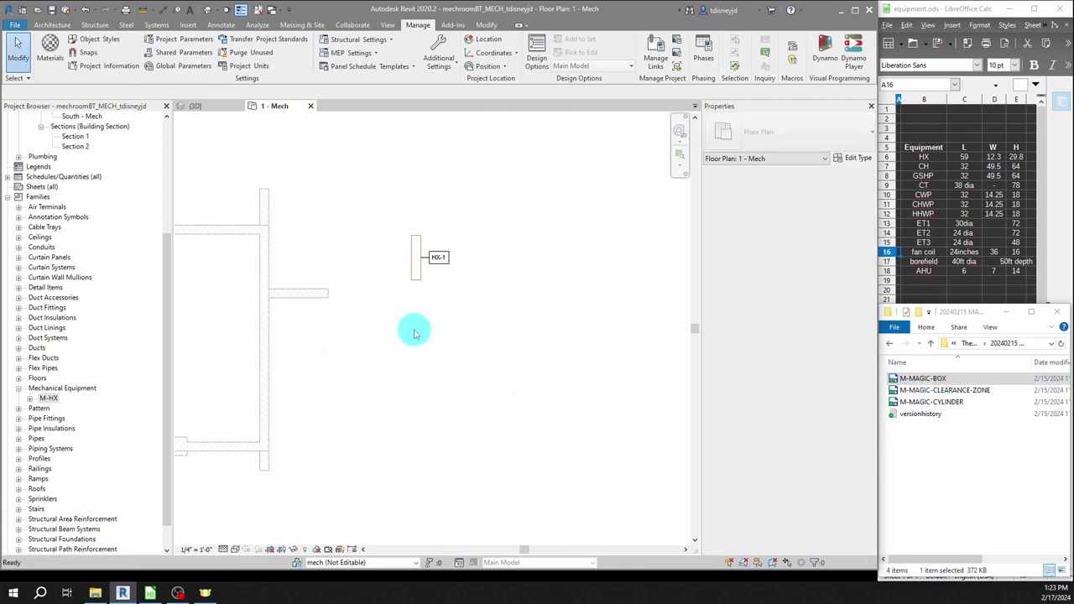
pyautogui.click(416, 339)
pyautogui.press('Escape')
pyautogui.press('Escape')
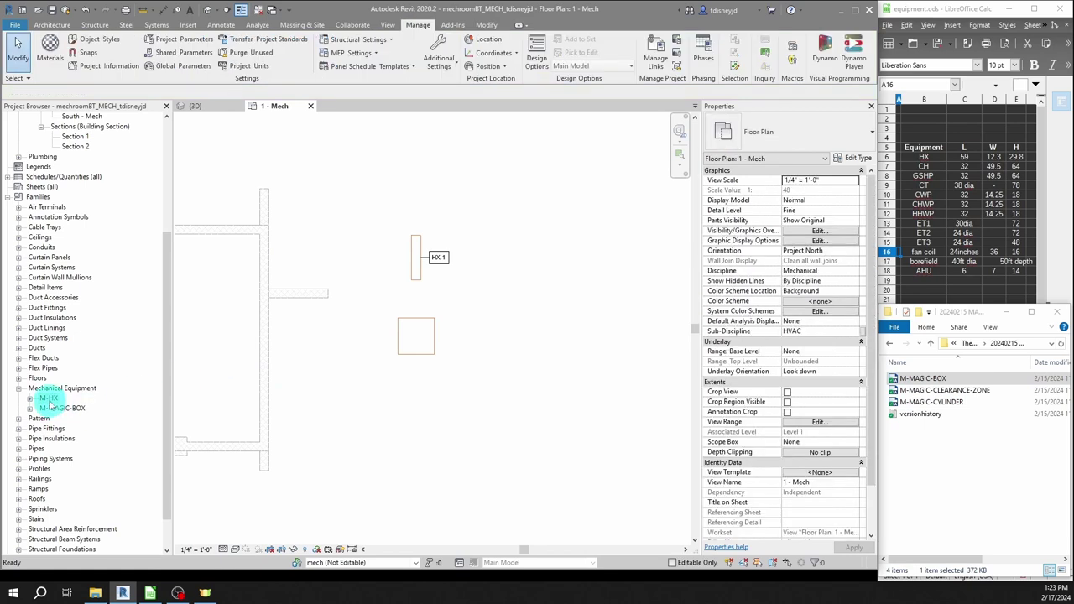
# - Rename the newly loaded M-MAGIC-BOX family as M-CH
pyautogui.rightClick(48, 401)
pyautogui.click(42, 408)
pyautogui.rightClick(47, 408)
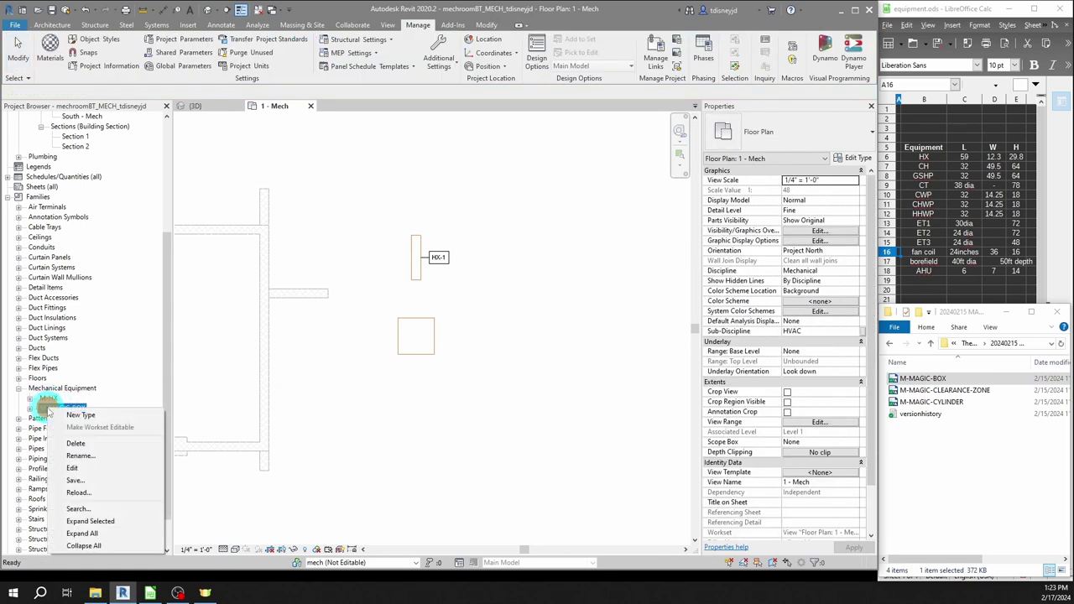
pyautogui.click(95, 455)
pyautogui.write('M')
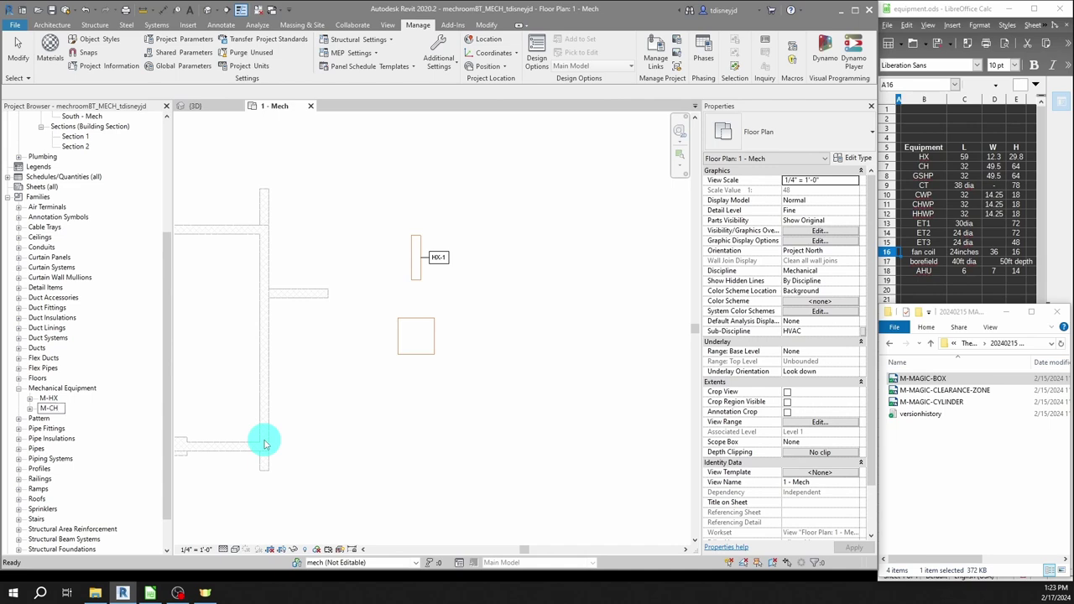
pyautogui.write('-CH')
pyautogui.press('Return')
# - Rename the M-CH box's type as CH1
pyautogui.click(401, 351)
pyautogui.click(856, 158)
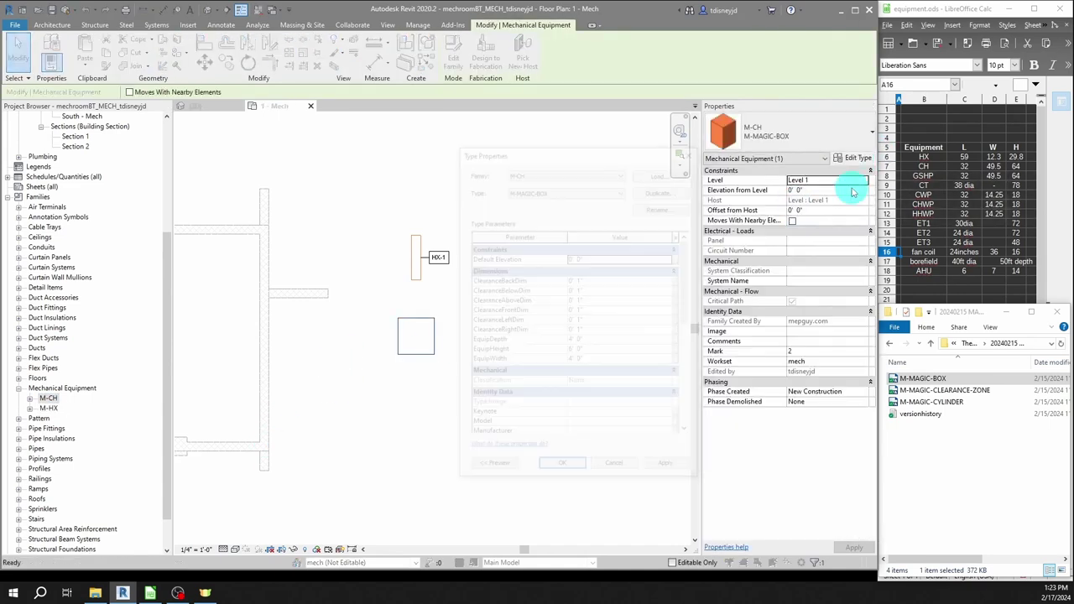
pyautogui.click(663, 207)
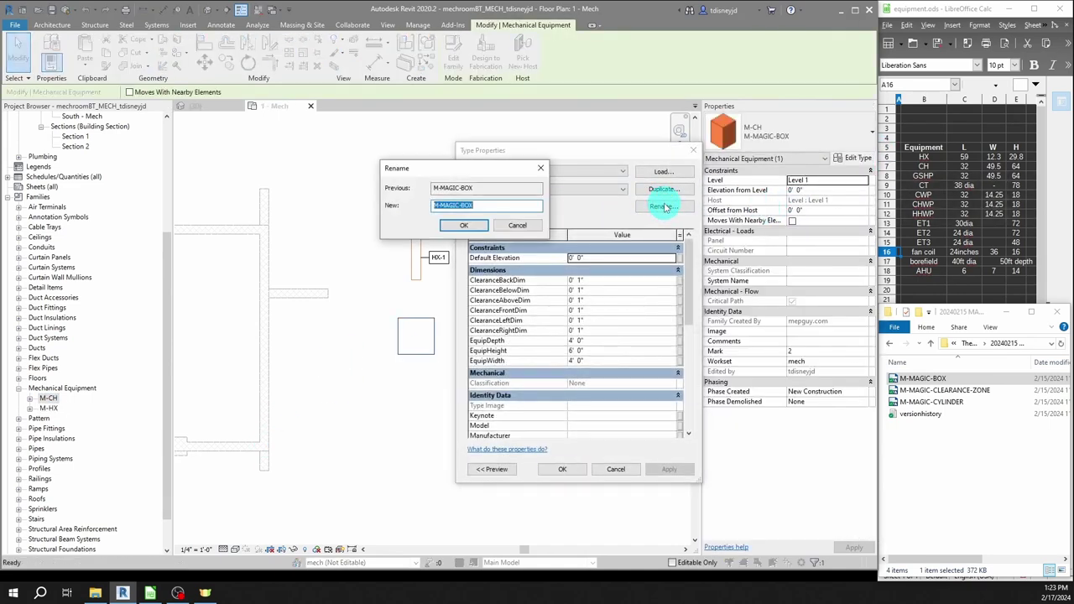
pyautogui.write('CH1')
pyautogui.press('Return')
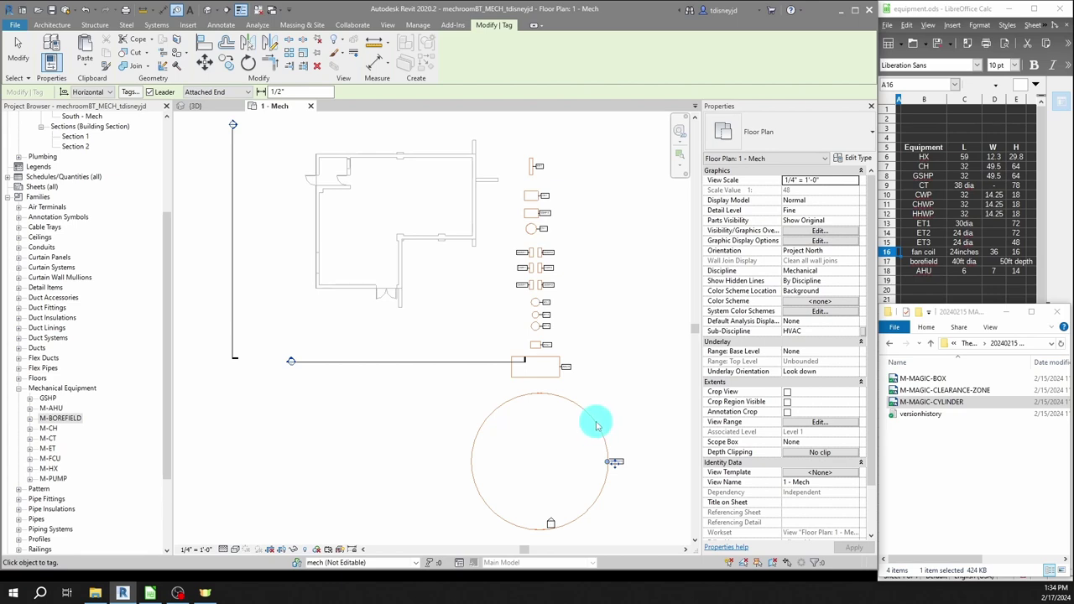
# - Finish tagging the borefield and move it outside to the left of the building
pyautogui.click(620, 514)
pyautogui.press('Escape')
pyautogui.moveTo(602, 431); pyautogui.dragTo(193, 251)
# - Move the cooling tower CT-1 outside the building near its lower-left corner
pyautogui.moveTo(569, 366); pyautogui.dragTo(516, 427, button='middle')
pyautogui.scroll(2, 252, 218)
pyautogui.moveTo(478, 289); pyautogui.dragTo(307, 395)
pyautogui.moveTo(526, 231); pyautogui.dragTo(350, 187, button='middle')
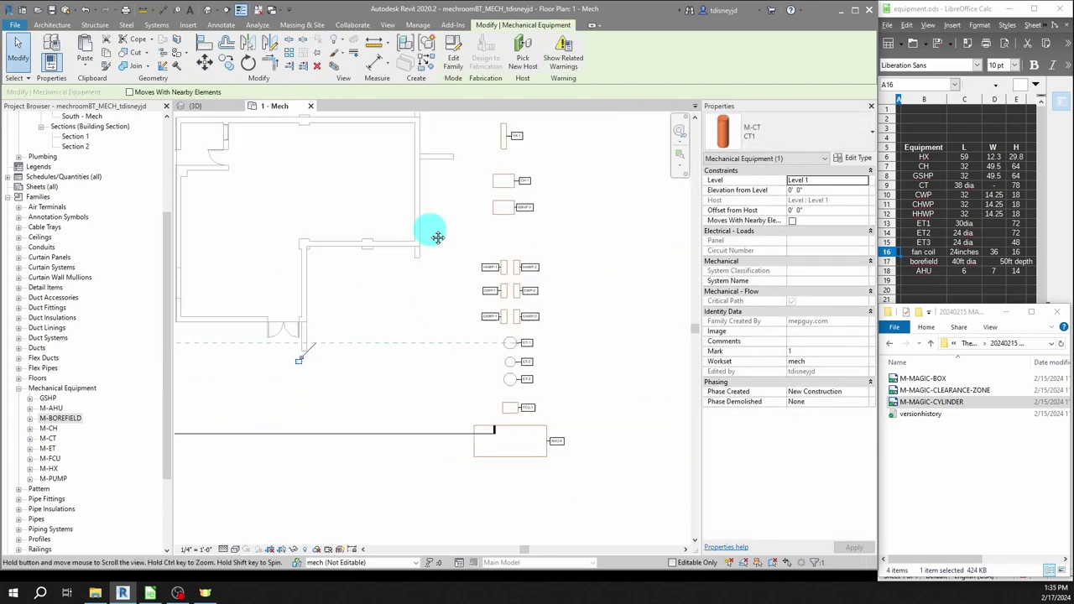
# - Move the air handling unit into the upper-right part of the room and rotate it to stand along the right wall
pyautogui.moveTo(535, 462); pyautogui.dragTo(392, 201)
pyautogui.scroll(2, 370, 183)
pyautogui.press('r')
pyautogui.press('o')
pyautogui.click(503, 256)
pyautogui.click(377, 403)
pyautogui.moveTo(388, 300); pyautogui.dragTo(410, 304)
# - Move chiller CH-1 and heat exchanger HX-1 side by side into the lower-left part of the room
pyautogui.scroll(-2, 468, 319)
pyautogui.moveTo(558, 232); pyautogui.dragTo(274, 324)
pyautogui.scroll(2, 559, 282)
pyautogui.moveTo(559, 282); pyautogui.dragTo(228, 347)
# - Move the two CWP pumps into the lower-left part of the room and rotate them 90 degrees
pyautogui.moveTo(504, 385); pyautogui.dragTo(504, 300, button='middle')
pyautogui.moveTo(524, 321); pyautogui.dragTo(625, 348)
pyautogui.moveTo(573, 334); pyautogui.dragTo(240, 347)
pyautogui.press('r')
pyautogui.press('o')
pyautogui.click(551, 213)
pyautogui.write('90')
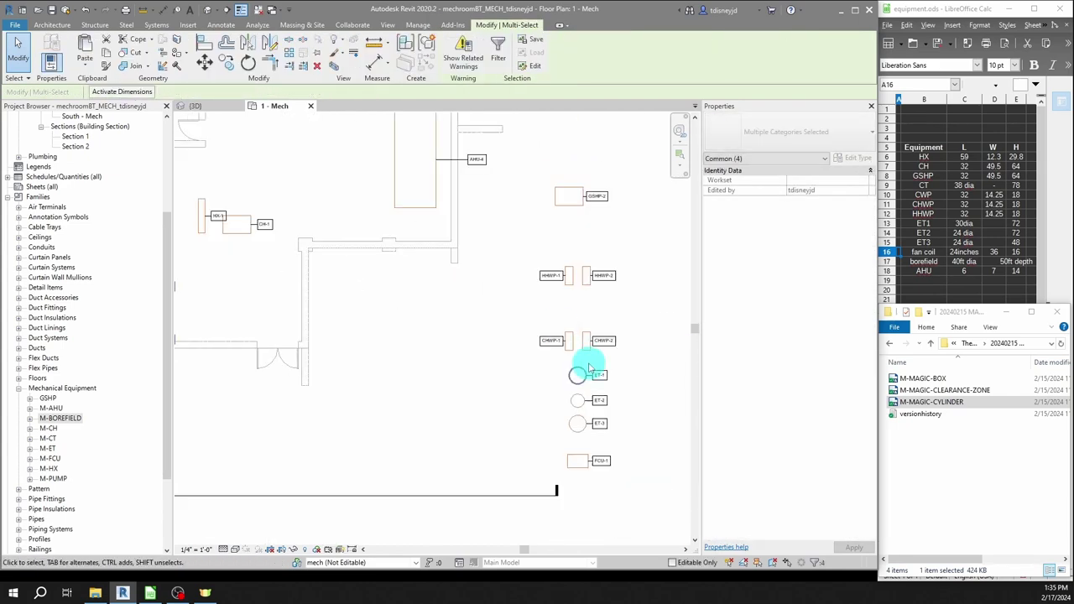
# - Move the two CHWP pumps into the room beside the CWP pumps and rotate them to match
pyautogui.moveTo(569, 341); pyautogui.dragTo(374, 334)
pyautogui.press('space')
pyautogui.click(453, 305)
# - Align the CHWP pumps with the CWP pumps using the Align tool
pyautogui.scroll(3, 352, 353)
pyautogui.press('a')
pyautogui.press('l')
pyautogui.click(386, 322)
pyautogui.click(410, 209)
pyautogui.press('Escape')
# - Delete two of the pump tags in the lower-left part of the room
pyautogui.click(387, 257)
pyautogui.keyDown('ctrl'); pyautogui.click(369, 463); pyautogui.keyUp('ctrl')
pyautogui.press('Delete')
# - Shift the pumps down toward the lower wall and delete a remaining equipment tag nearby
pyautogui.moveTo(374, 264); pyautogui.dragTo(374, 334, button='middle')
pyautogui.moveTo(372, 228); pyautogui.dragTo(372, 319)
pyautogui.scroll(-2, 215, 354)
pyautogui.moveTo(262, 293); pyautogui.dragTo(353, 453)
pyautogui.scroll(-3, 302, 294)
pyautogui.click(304, 317)
pyautogui.press('Delete')
# - Move the heat exchanger and the chiller slightly down and left within the room
pyautogui.moveTo(327, 307); pyautogui.dragTo(310, 336)
pyautogui.moveTo(386, 309); pyautogui.dragTo(364, 339)
pyautogui.press('a')
pyautogui.press('l')
pyautogui.press('Escape')
# - Move GSHP-2 into the middle of the room and rotate it by 90 degrees
pyautogui.moveTo(411, 355); pyautogui.dragTo(300, 314, button='middle')
pyautogui.scroll(-3, 300, 314)
pyautogui.moveTo(542, 266); pyautogui.dragTo(272, 227)
pyautogui.press('r')
pyautogui.press('o')
pyautogui.click(315, 189)
pyautogui.click(304, 271)
# - Move the HHWP pump pair into the room near the upper wall, rotating it and deleting its tag
pyautogui.moveTo(654, 369); pyautogui.dragTo(241, 222)
pyautogui.press('space')
pyautogui.scroll(3, 391, 277)
pyautogui.click(400, 266)
pyautogui.press('Delete')
# - Copy the two HHWP pumps to the left of the originals along the upper wall
pyautogui.scroll(-3, 348, 283)
pyautogui.moveTo(347, 282); pyautogui.dragTo(416, 284, button='middle')
pyautogui.scroll(3, 416, 284)
pyautogui.scroll(-1, 494, 344)
pyautogui.press('c')
pyautogui.press('o')
pyautogui.click(376, 307)
pyautogui.click(309, 307)
# - Duplicate the copied pumps' type as GLP12 and set its Type Mark to GLP
pyautogui.click(330, 310)
pyautogui.click(852, 157)
pyautogui.click(663, 189)
pyautogui.write('GLP12')
pyautogui.click(585, 340)
pyautogui.scroll(-3, 587, 357)
pyautogui.click(579, 358)
pyautogui.write('GLP')
pyautogui.click(562, 469)
# - Nudge the two HHWP12 pumps left, closer to the GLP12 pumps
pyautogui.scroll(2, 347, 315)
pyautogui.moveTo(356, 252); pyautogui.dragTo(556, 359)
pyautogui.press('Left')
pyautogui.press('Left')
pyautogui.press('Left')
pyautogui.press('Left')
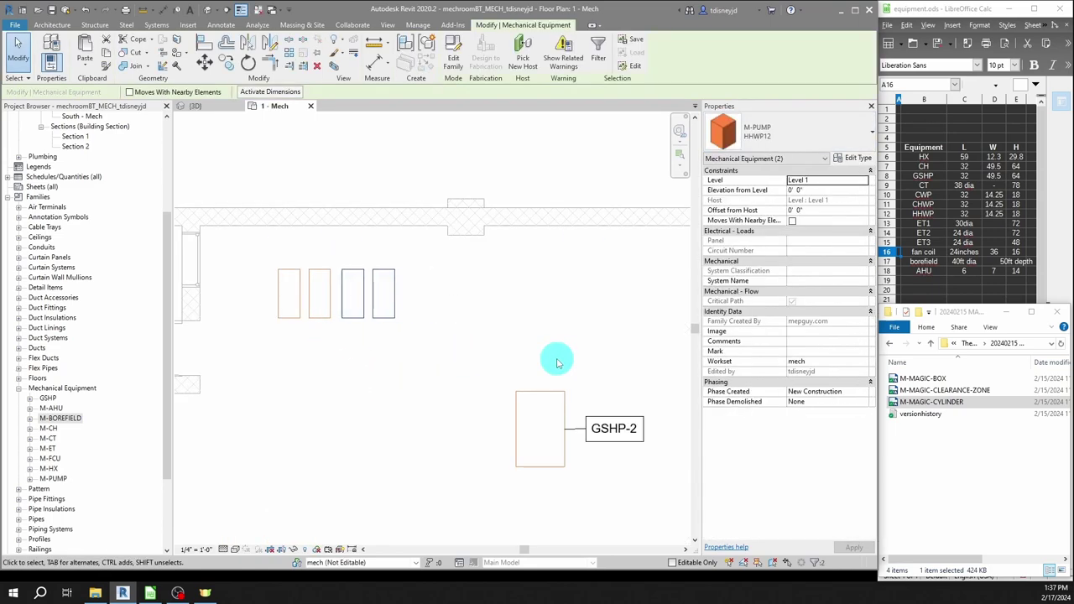
# - Reposition the whole row of four pumps along the upper wall
pyautogui.moveTo(464, 361); pyautogui.dragTo(257, 295)
pyautogui.press('Right')
pyautogui.press('Right')
pyautogui.scroll(-2, 267, 181)
pyautogui.moveTo(387, 311); pyautogui.dragTo(370, 311)
# - Move the three expansion tanks into the room, two beside the upper pump row and one above the lower-left pumps
pyautogui.scroll(-2, 359, 235)
pyautogui.moveTo(564, 426); pyautogui.dragTo(251, 334)
pyautogui.click(535, 385)
pyautogui.moveTo(564, 462); pyautogui.dragTo(365, 225)
pyautogui.moveTo(563, 444); pyautogui.dragTo(279, 243)
pyautogui.scroll(5, 302, 225)
pyautogui.click(303, 225)
pyautogui.scroll(-4, 471, 248)
pyautogui.moveTo(495, 287); pyautogui.dragTo(429, 223, button='middle')
pyautogui.click(397, 358)
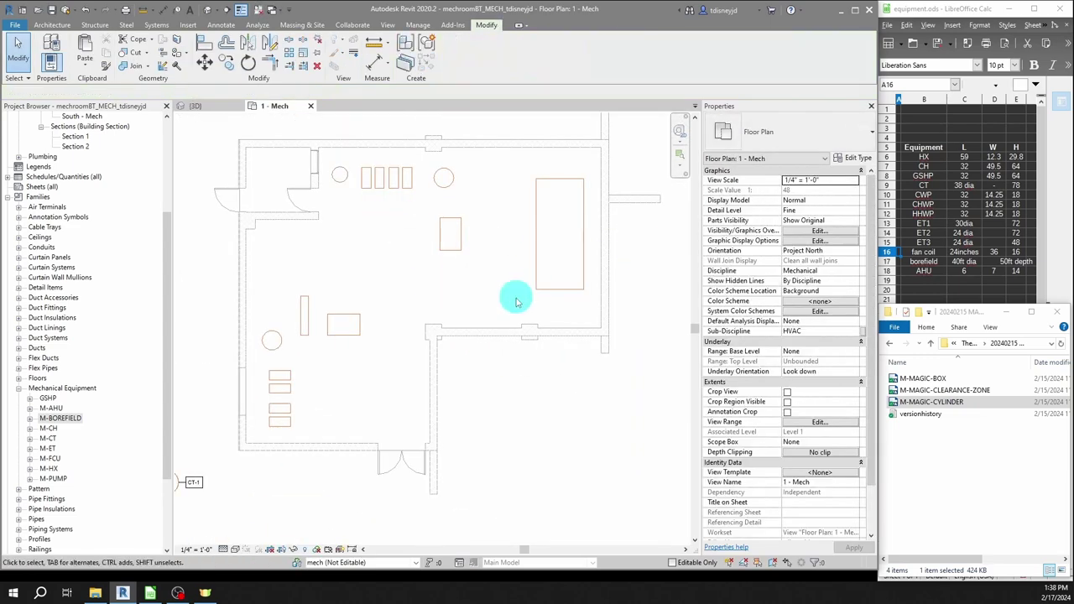
pyautogui.moveTo(521, 273); pyautogui.dragTo(499, 311, button='middle')
pyautogui.scroll(-2, 499, 311)
pyautogui.moveTo(363, 337); pyautogui.dragTo(381, 270, button='middle')
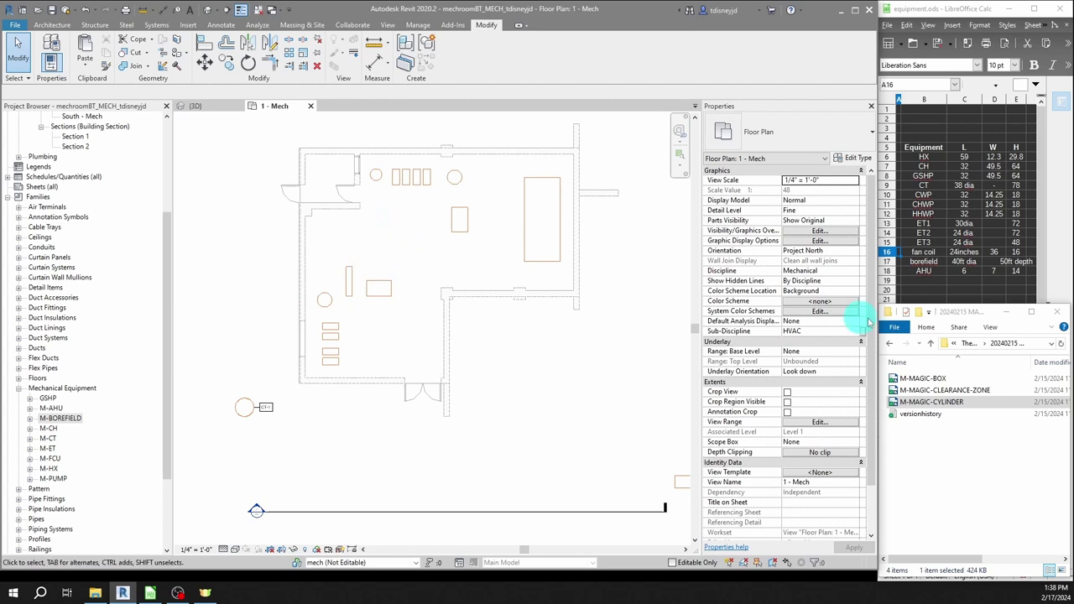
# - Place an M-MAGIC-CLEARANCE-ZONE inside the double door, match it to the opening's width and extend it about 29' into the room
pyautogui.moveTo(967, 391); pyautogui.dragTo(417, 355)
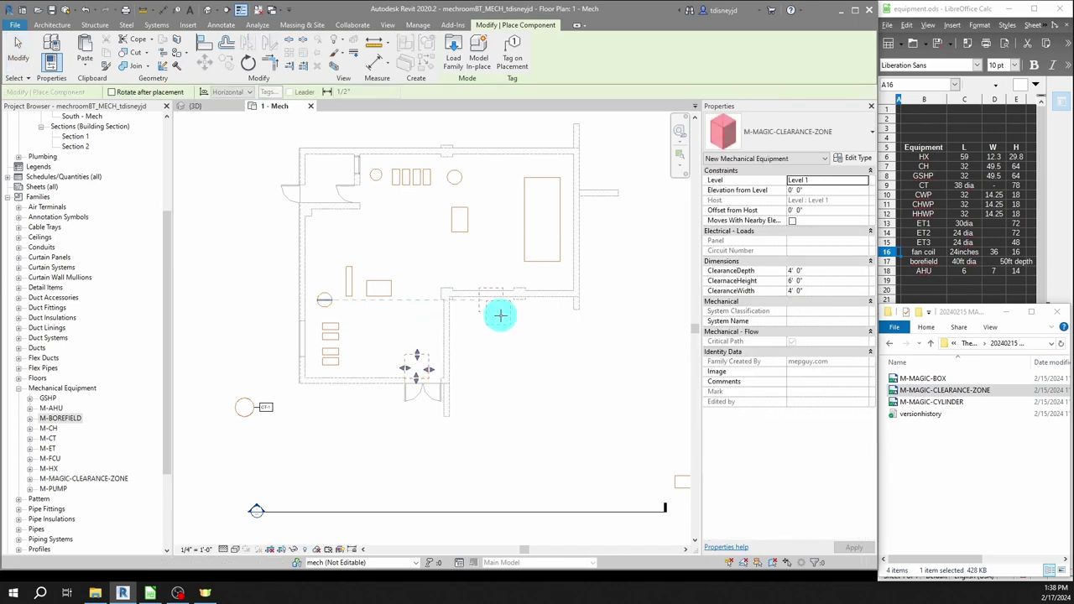
pyautogui.press('Escape')
pyautogui.scroll(3, 448, 378)
pyautogui.click(393, 340)
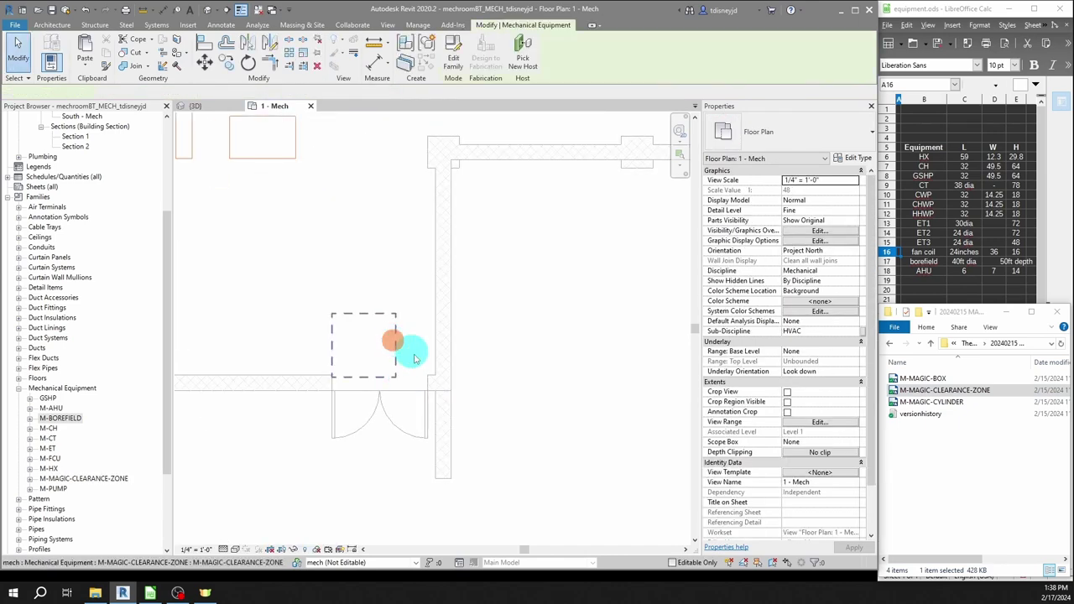
pyautogui.moveTo(395, 353); pyautogui.dragTo(427, 353)
pyautogui.scroll(-3, 379, 328)
pyautogui.moveTo(379, 328); pyautogui.dragTo(371, 372, button='middle')
pyautogui.moveTo(371, 411); pyautogui.dragTo(375, 213)
pyautogui.moveTo(355, 240); pyautogui.dragTo(347, 267, button='middle')
# - Copy the clearance zone to the inner door beside the upper-left tank, shorten it to about 7' 5" deep and narrow it
pyautogui.hotkey('ctrl', 'c')
pyautogui.hotkey('ctrl', 'v')
pyautogui.click(280, 328)
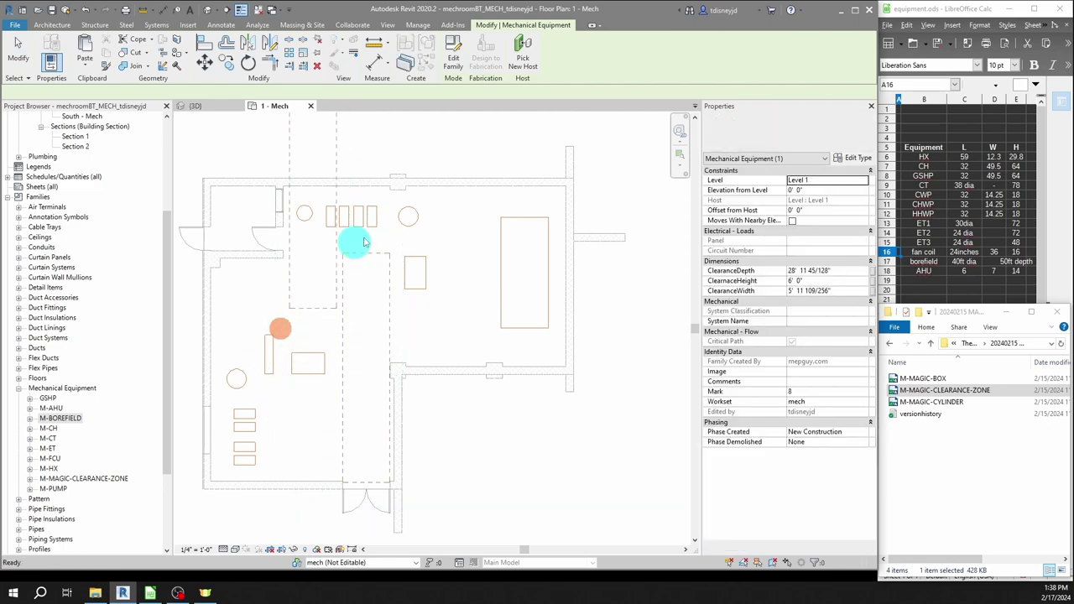
pyautogui.scroll(-2, 315, 293)
pyautogui.click(323, 202)
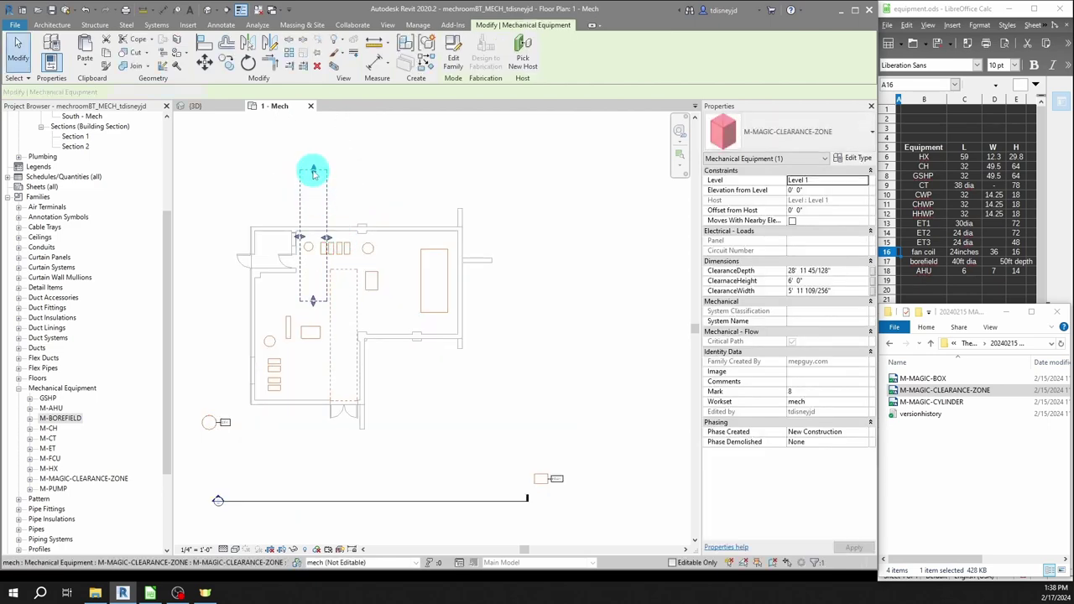
pyautogui.moveTo(313, 169); pyautogui.dragTo(333, 244)
pyautogui.scroll(3, 304, 256)
pyautogui.scroll(1, 327, 339)
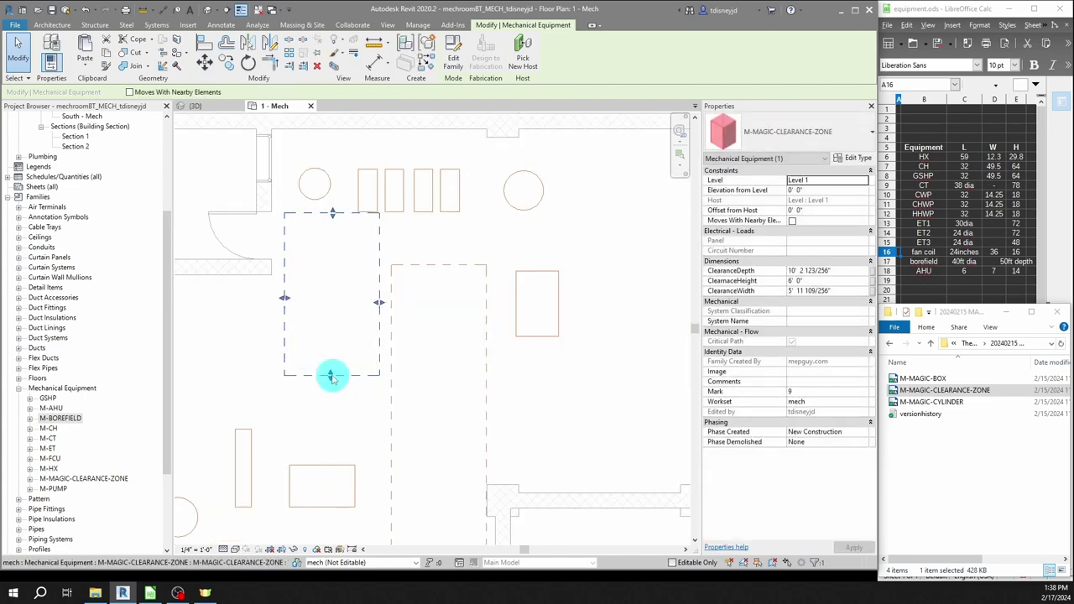
pyautogui.moveTo(331, 376); pyautogui.dragTo(321, 214)
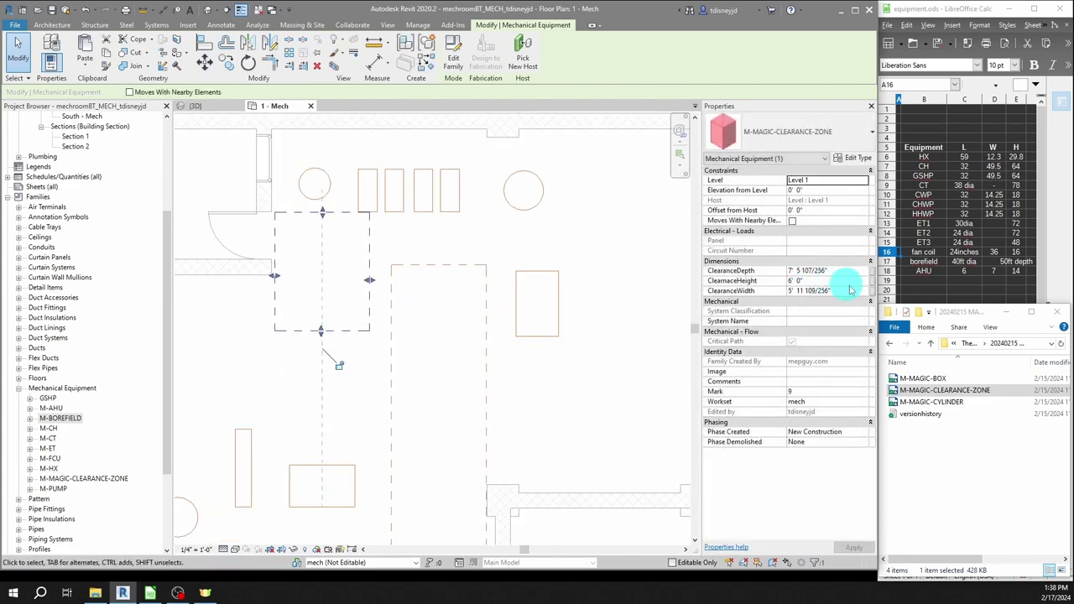
pyautogui.moveTo(369, 279); pyautogui.dragTo(351, 278)
# - Nudge the upper row of four pumps slightly right, away from the upper-left tank
pyautogui.click(480, 223)
pyautogui.moveTo(480, 223); pyautogui.dragTo(451, 286, button='middle')
pyautogui.moveTo(451, 283); pyautogui.dragTo(336, 228)
pyautogui.press('Right')
pyautogui.press('Right')
pyautogui.click(470, 203)
# - Copy the inner-door clearance zone into the gap beside the long corridor zone, align it and narrow it to about 2' 5"
pyautogui.keyDown('ctrl'); pyautogui.moveTo(281, 393); pyautogui.dragTo(353, 444); pyautogui.keyUp('ctrl')
pyautogui.moveTo(352, 401); pyautogui.dragTo(353, 393)
pyautogui.press('a')
pyautogui.press('l')
pyautogui.scroll(2, 316, 376)
pyautogui.click(332, 311)
pyautogui.press('Escape')
pyautogui.click(485, 360)
pyautogui.moveTo(485, 359); pyautogui.dragTo(410, 357)
# - Extend the upper edges of the long corridor zone and the small connecting zone slightly toward the pumps
pyautogui.click(413, 277)
pyautogui.moveTo(507, 278); pyautogui.dragTo(507, 250)
pyautogui.click(372, 273)
pyautogui.moveTo(371, 274); pyautogui.dragTo(370, 250)
# - Copy the connecting clearance zone to the right side of the corridor zone and stretch it toward the AHU
pyautogui.scroll(-3, 376, 235)
pyautogui.hotkey('ctrl', 'c')
pyautogui.hotkey('ctrl', 'v')
pyautogui.click(496, 392)
pyautogui.moveTo(491, 377); pyautogui.dragTo(630, 377)
# - Copy a clearance zone to the front of the AHU, about 12' 7" deep, and align its edges with the AHU and neighbouring zone
pyautogui.moveTo(389, 354); pyautogui.dragTo(345, 367, button='middle')
pyautogui.scroll(-1, 345, 367)
pyautogui.keyDown('ctrl'); pyautogui.moveTo(345, 366); pyautogui.dragTo(417, 129); pyautogui.keyUp('ctrl')
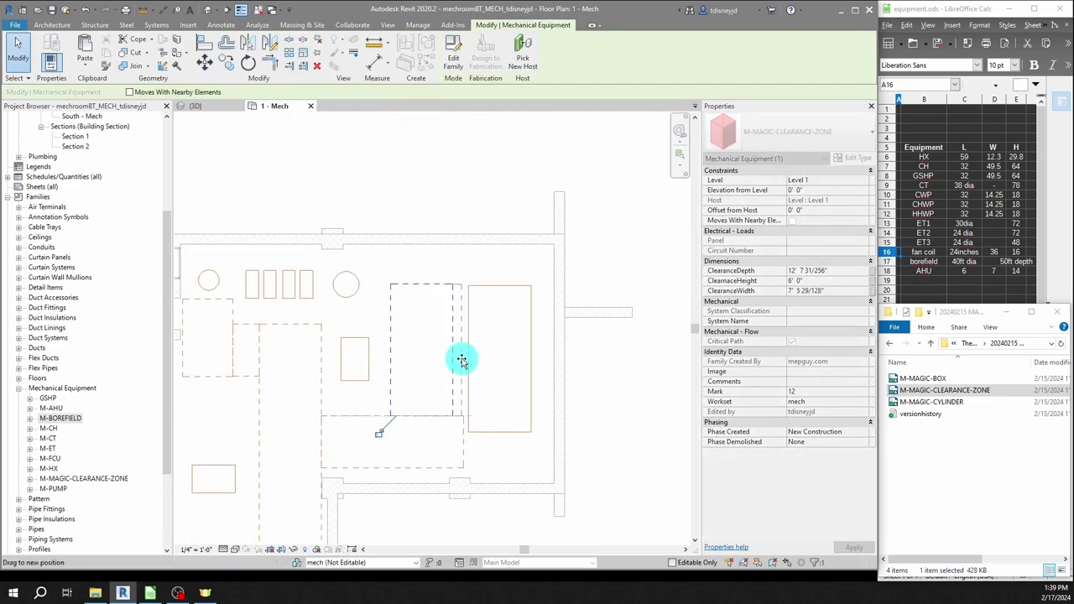
pyautogui.scroll(2, 427, 287)
pyautogui.press('a')
pyautogui.press('l')
pyautogui.press('Escape')
pyautogui.press('Escape')
pyautogui.scroll(3, 425, 504)
pyautogui.click(467, 420)
pyautogui.moveTo(467, 422); pyautogui.dragTo(467, 414)
pyautogui.scroll(-3, 477, 450)
pyautogui.moveTo(366, 348); pyautogui.dragTo(372, 354)
# - Select the clearance zones together and set their clearance height to 8'
pyautogui.scroll(-5, 500, 303)
pyautogui.click(447, 317)
pyautogui.scroll(5, 433, 383)
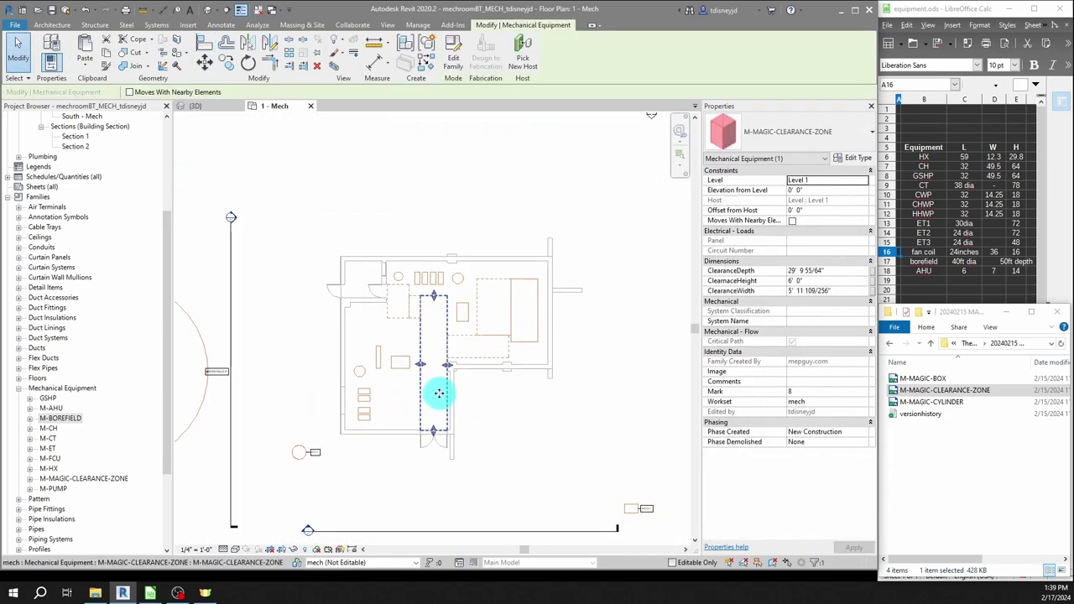
pyautogui.keyDown('ctrl'); pyautogui.click(367, 250); pyautogui.keyUp('ctrl')
pyautogui.keyDown('ctrl'); pyautogui.click(499, 286); pyautogui.keyUp('ctrl')
pyautogui.keyDown('ctrl'); pyautogui.click(527, 285); pyautogui.keyUp('ctrl')
pyautogui.click(810, 281)
pyautogui.write('8')
pyautogui.click(397, 247)
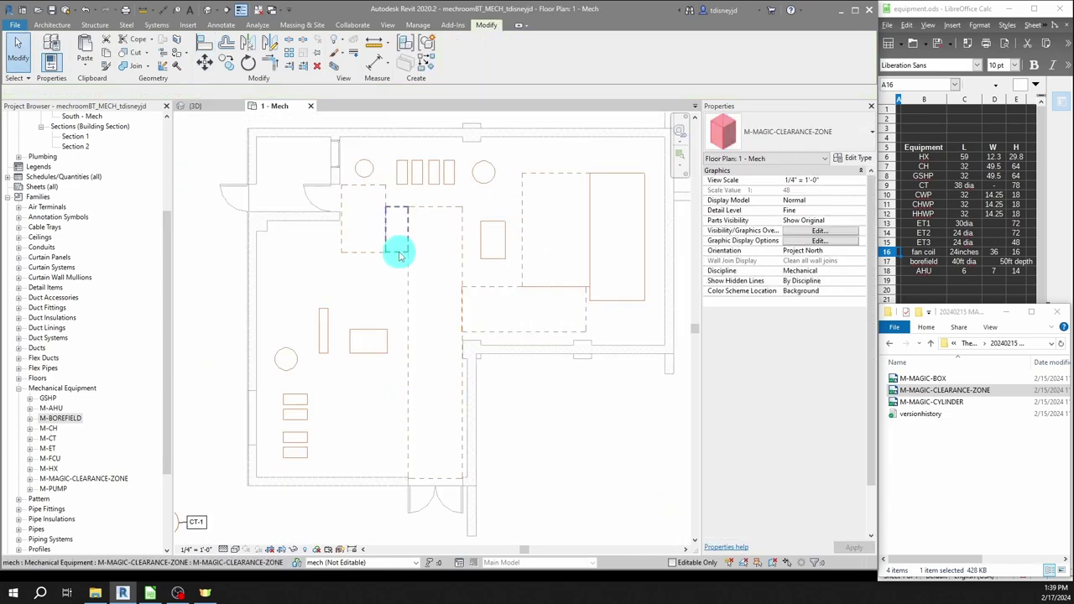
# - In the 3D view, move the FCU1 fan coil within the mechanical room and set its Elevation from Level to 10'
pyautogui.click(193, 107)
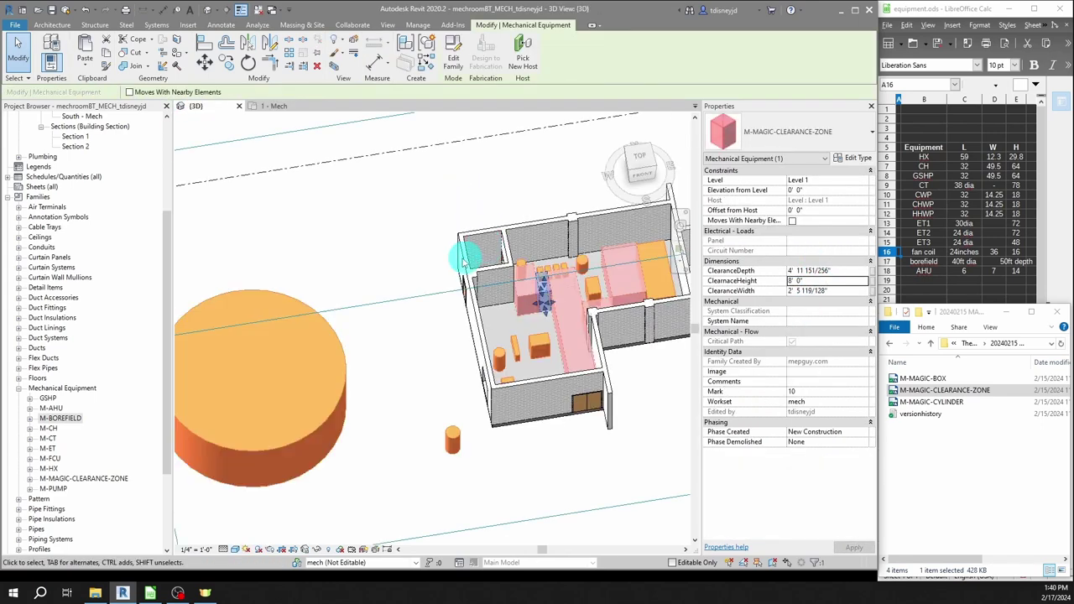
pyautogui.scroll(-2, 367, 282)
pyautogui.moveTo(444, 347)
pyautogui.keyDown('shift'); pyautogui.mouseDown(button='middle')
pyautogui.moveTo(550, 283)
pyautogui.moveTo(494, 335)
pyautogui.moveTo(444, 331)
pyautogui.mouseUp(button='middle'); pyautogui.keyUp('shift')
pyautogui.click(577, 304)
pyautogui.moveTo(576, 304); pyautogui.dragTo(546, 373, button='middle')
pyautogui.moveTo(407, 374); pyautogui.dragTo(366, 374)
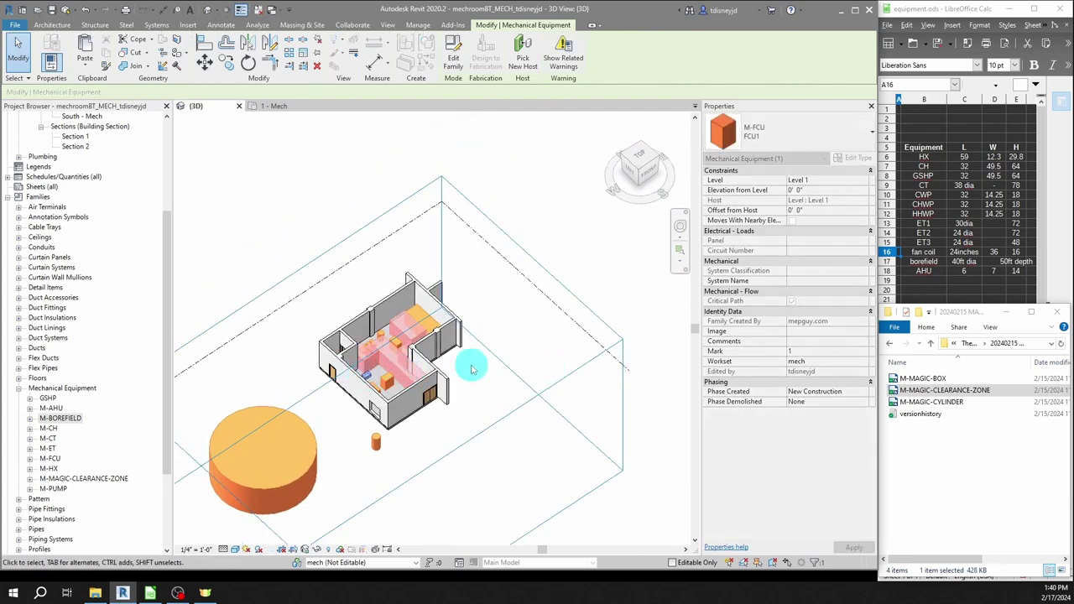
pyautogui.click(818, 190)
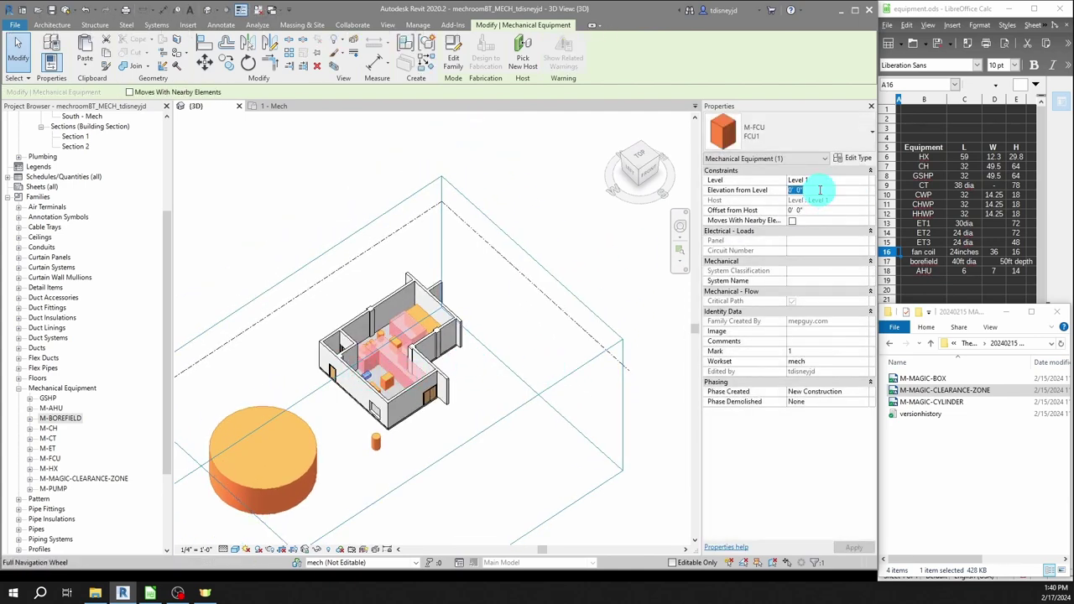
pyautogui.write('10')
pyautogui.keyDown('shift'); pyautogui.moveTo(479, 378); pyautogui.dragTo(409, 390, button='middle'); pyautogui.keyUp('shift')
pyautogui.scroll(5, 408, 391)
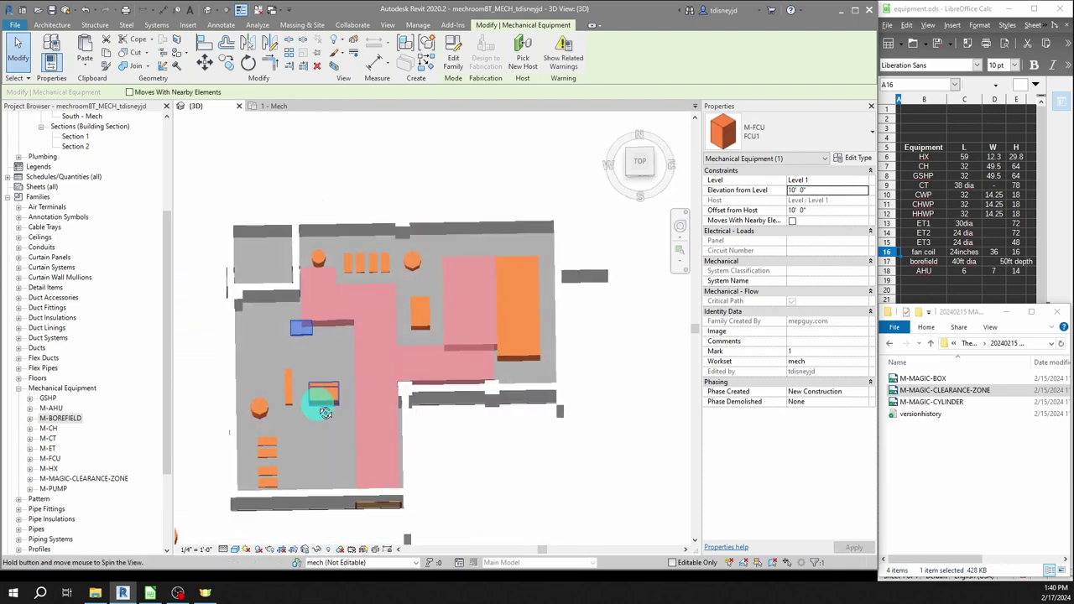
pyautogui.keyDown('shift'); pyautogui.moveTo(307, 405); pyautogui.dragTo(252, 377, button='middle'); pyautogui.keyUp('shift')
# - Set the Elevation from Level of the CT1 cooling tower outside the building to 4'
pyautogui.click(206, 444)
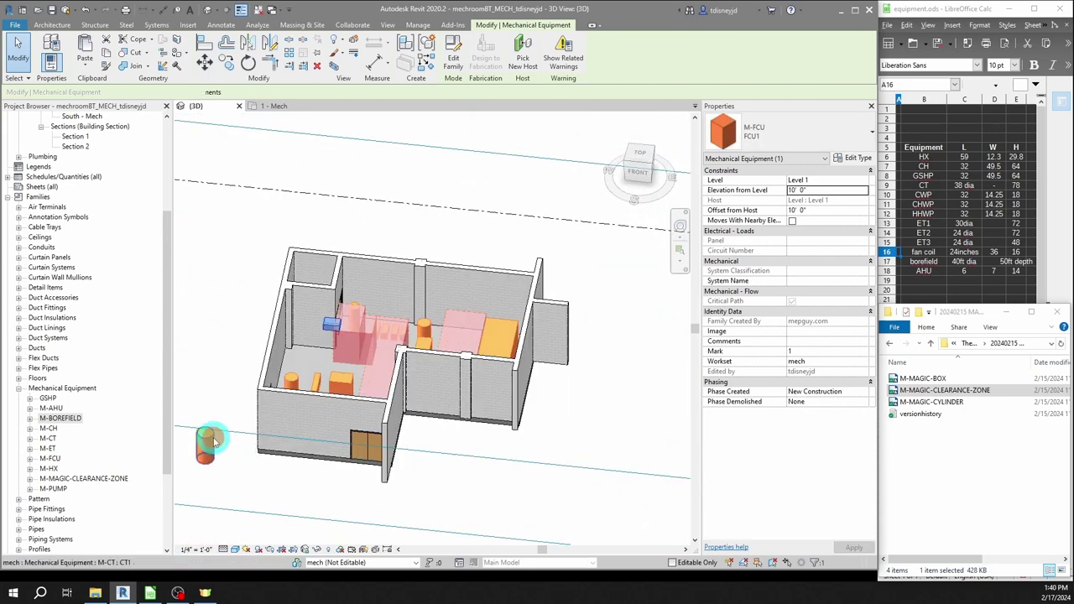
pyautogui.click(818, 191)
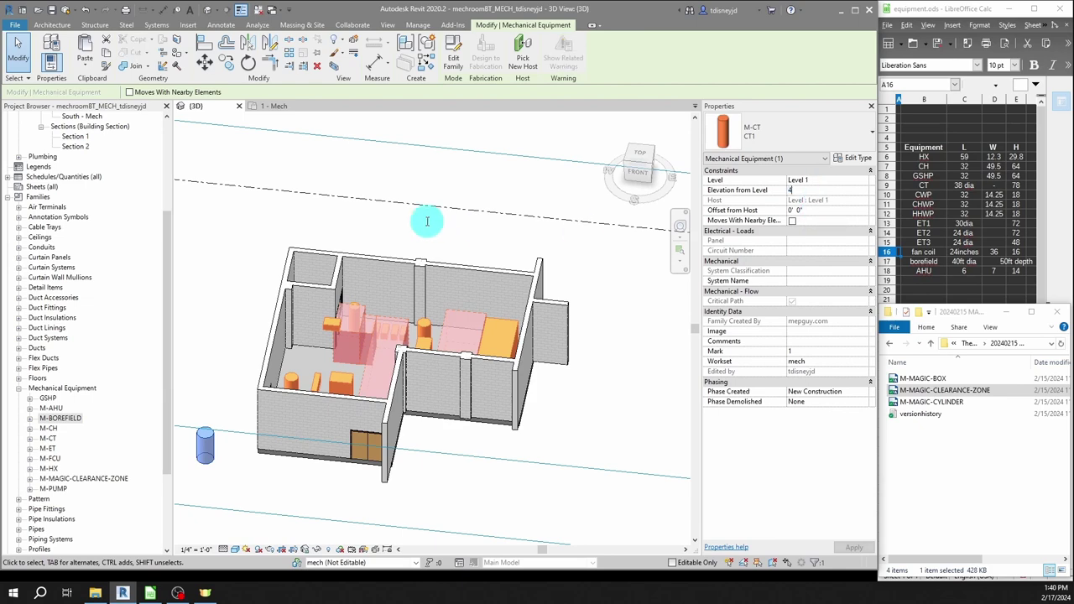
pyautogui.keyDown('shift'); pyautogui.moveTo(340, 385); pyautogui.dragTo(450, 319, button='middle'); pyautogui.keyUp('shift')
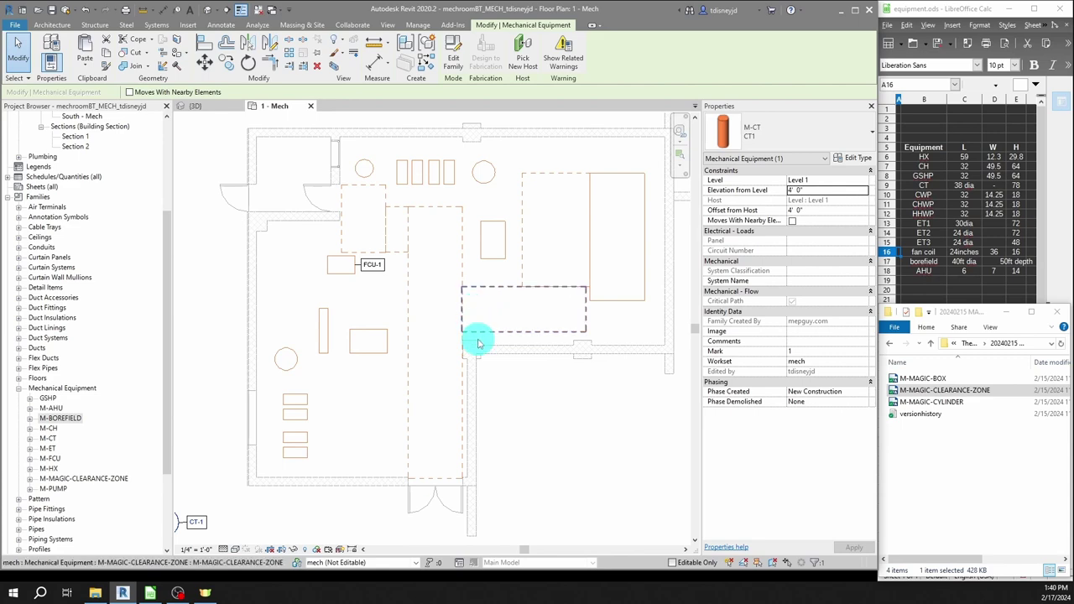
# - Examine the equipment and clearance zone layout in the 1 - Mech floor plan
pyautogui.scroll(-3, 491, 359)
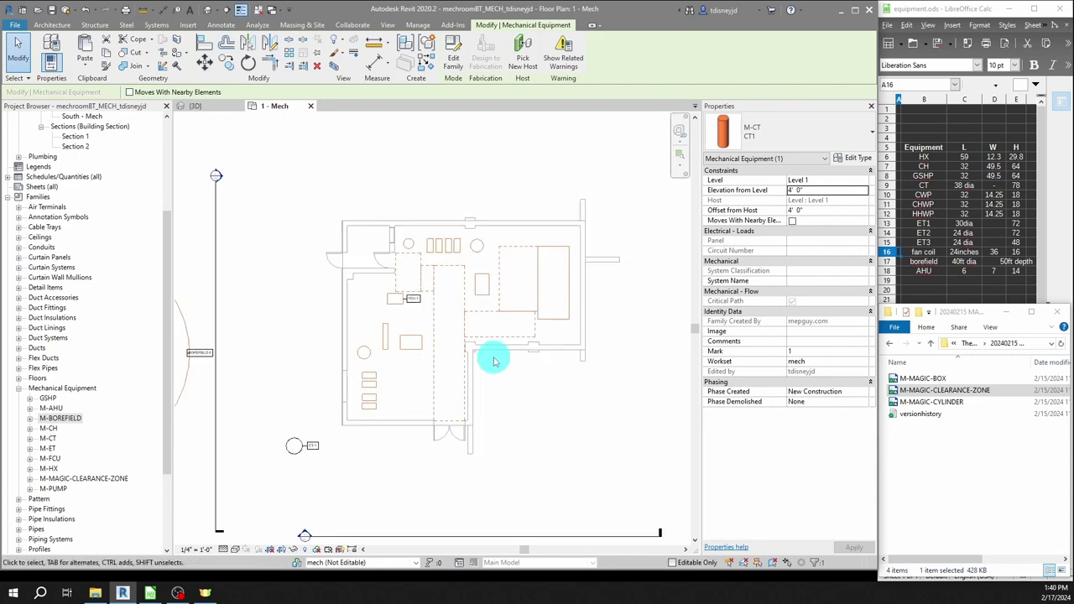
pyautogui.click(567, 440)
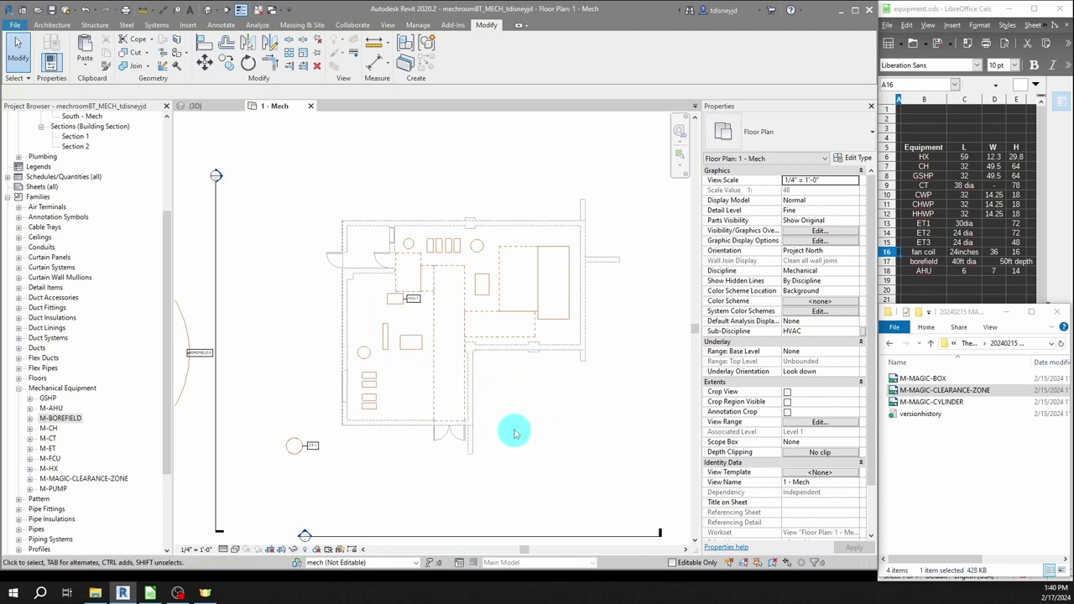
pyautogui.moveTo(420, 460); pyautogui.dragTo(466, 429, button='middle')
pyautogui.scroll(-1, 501, 446)
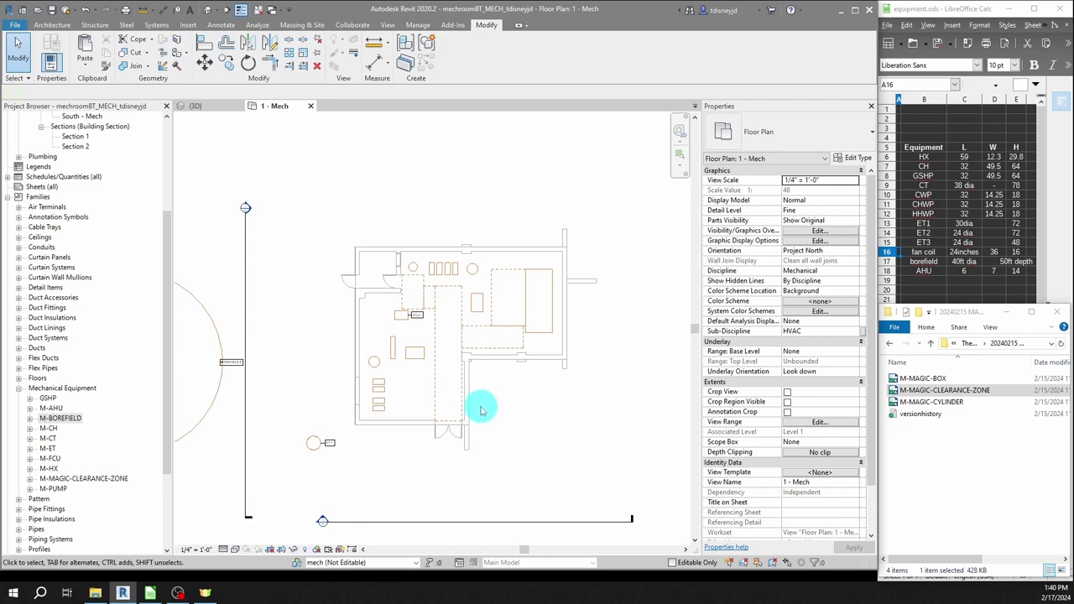
pyautogui.moveTo(483, 411); pyautogui.dragTo(541, 408, button='middle')
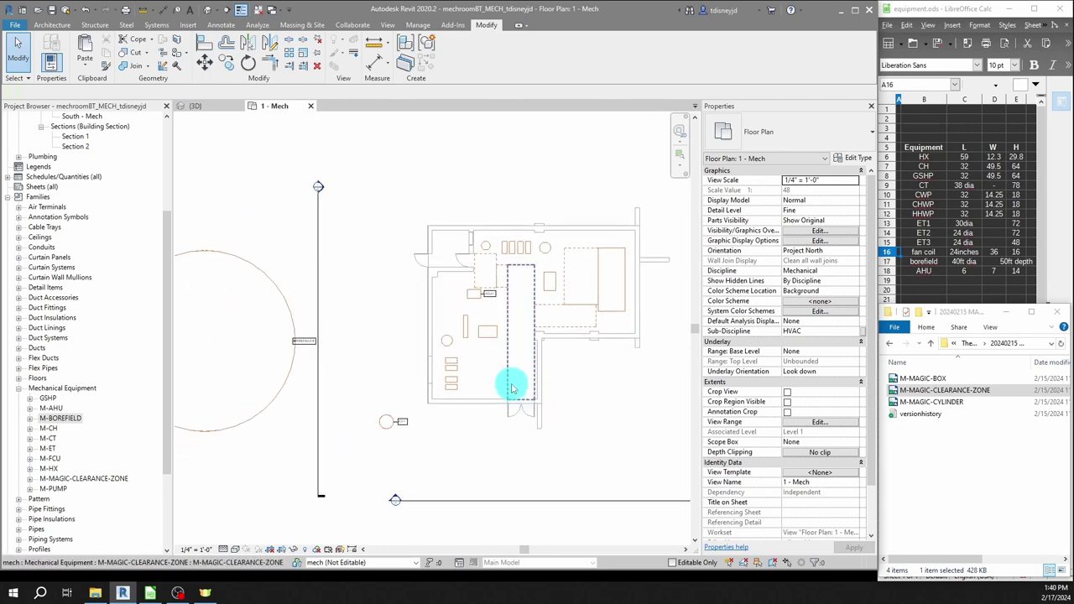
pyautogui.scroll(4, 511, 381)
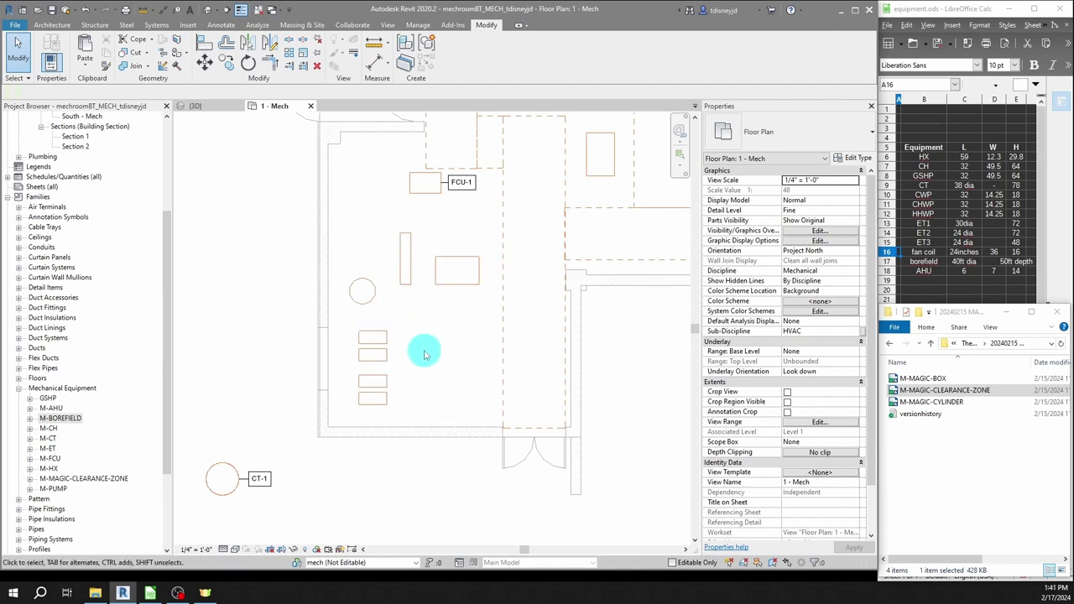
pyautogui.scroll(-5, 417, 354)
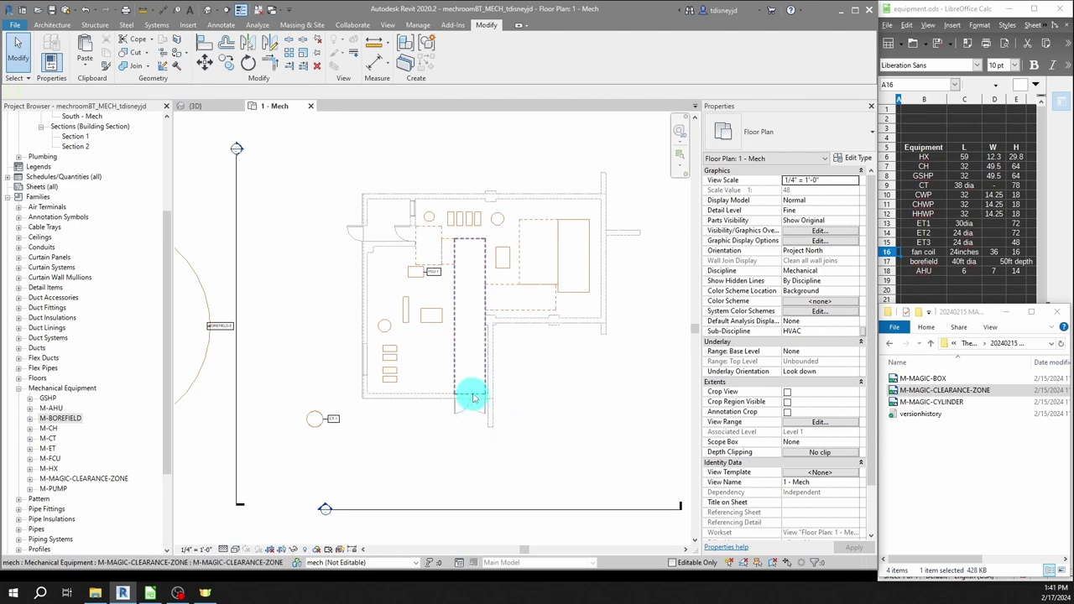
pyautogui.moveTo(445, 373); pyautogui.dragTo(480, 420, button='middle')
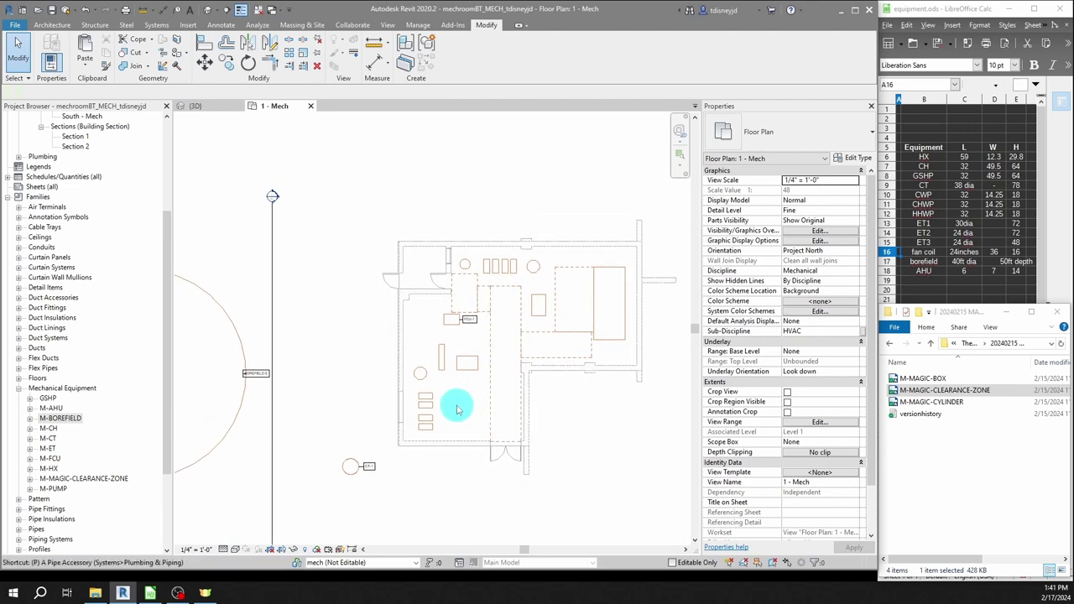
# - Draw a 4" GLW pipe at 8' middle elevation from above the leftmost upper pump through the upper wall, about 3' 6" long
pyautogui.press('i')
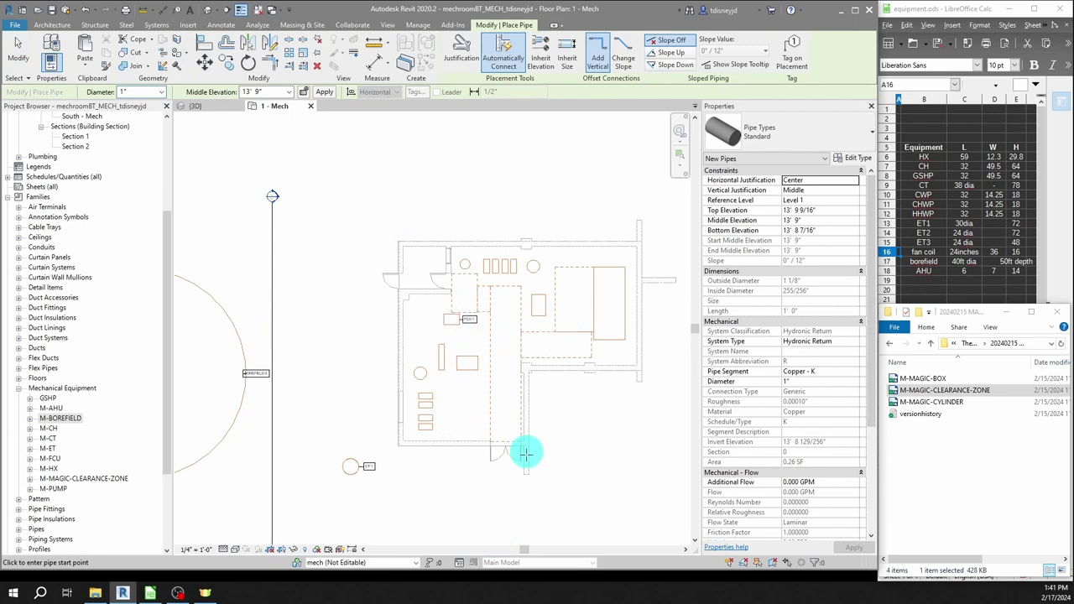
pyautogui.press('Escape')
pyautogui.scroll(4, 503, 299)
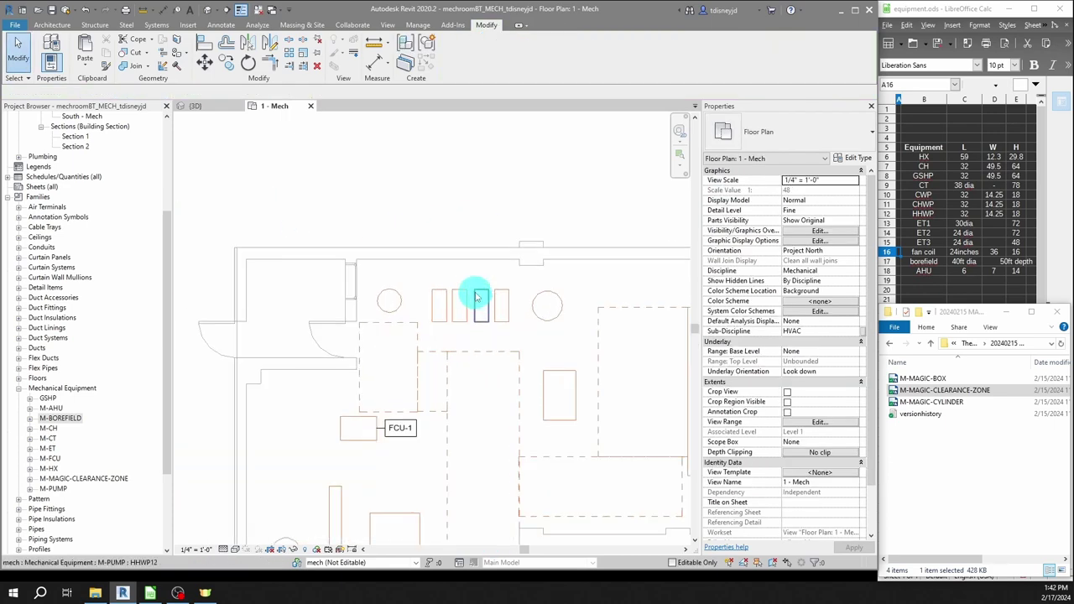
pyautogui.press('p')
pyautogui.press('i')
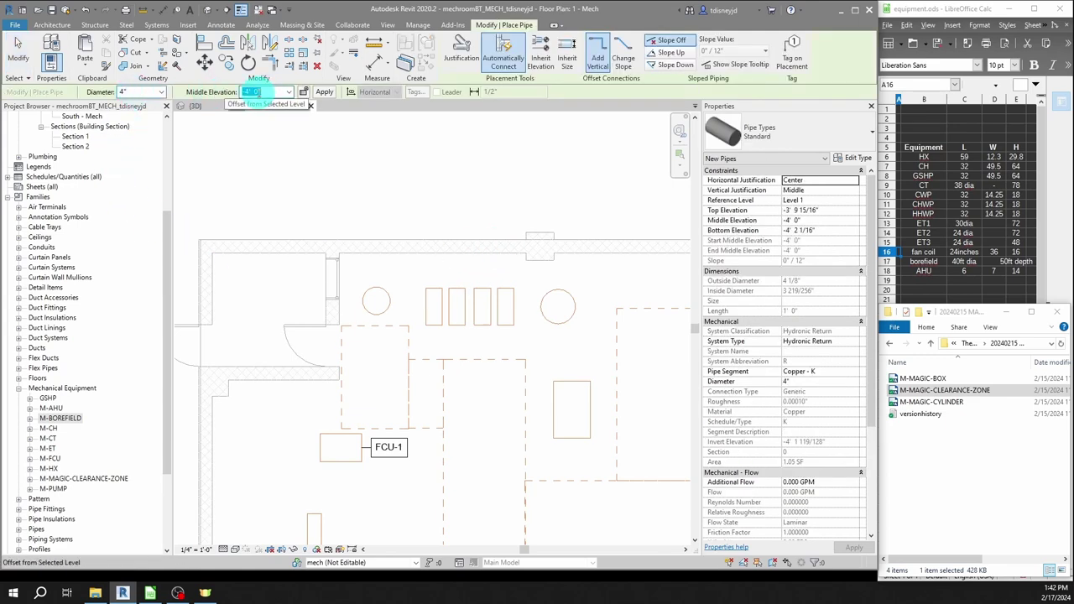
pyautogui.write('8')
pyautogui.press('Return')
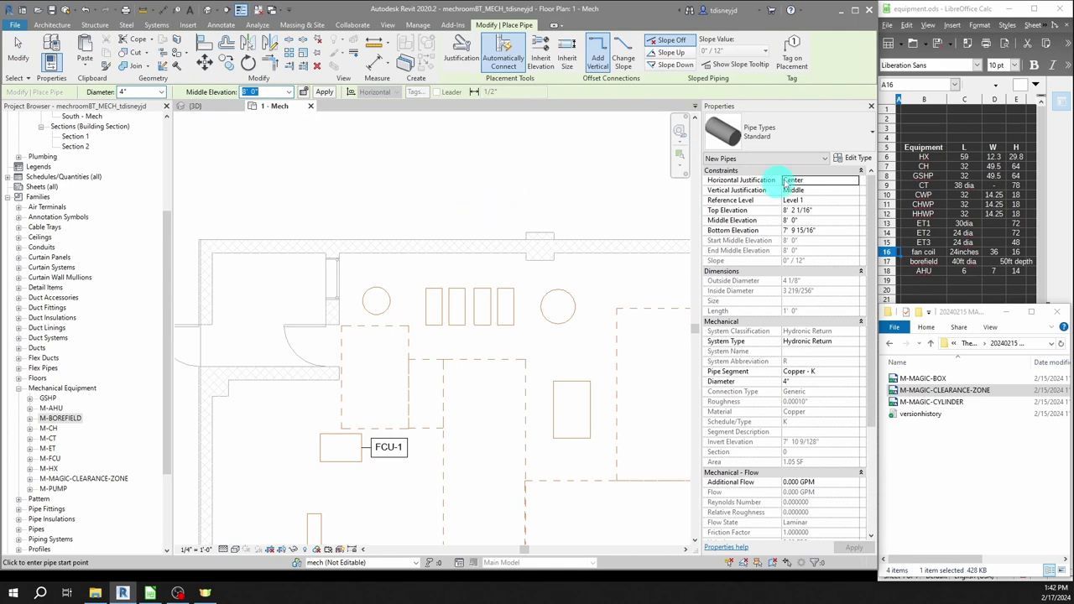
pyautogui.click(814, 168)
pyautogui.click(779, 239)
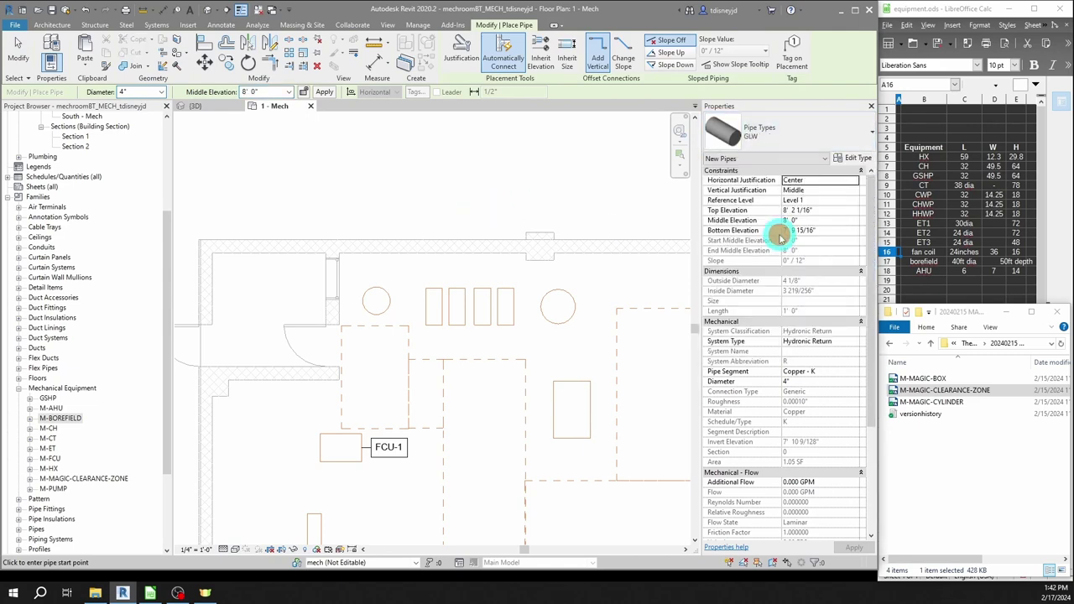
pyautogui.moveTo(443, 259); pyautogui.dragTo(530, 313, button='middle')
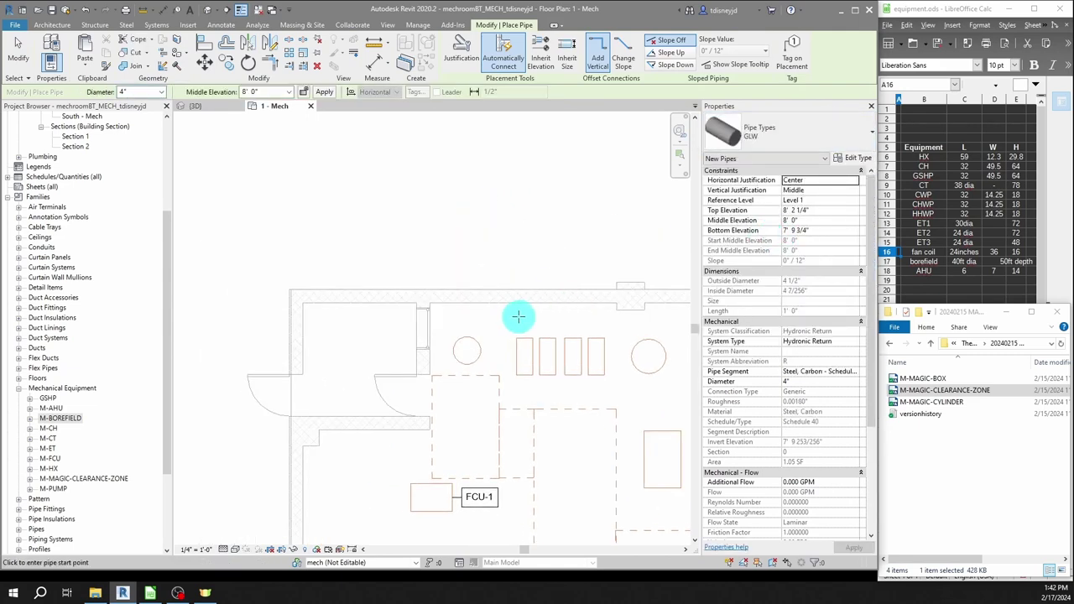
pyautogui.click(517, 315)
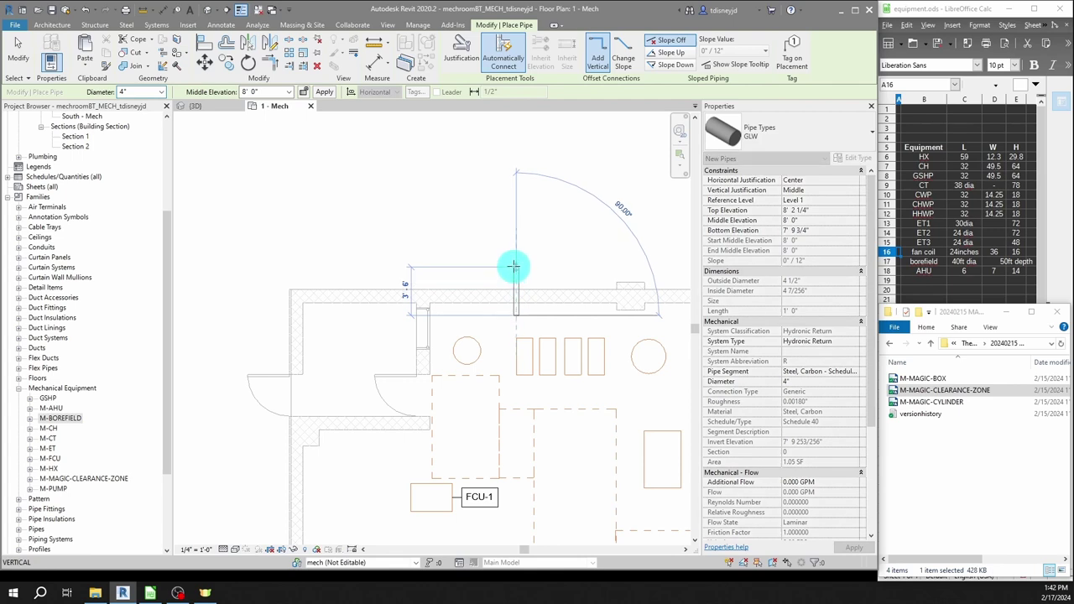
pyautogui.click(514, 267)
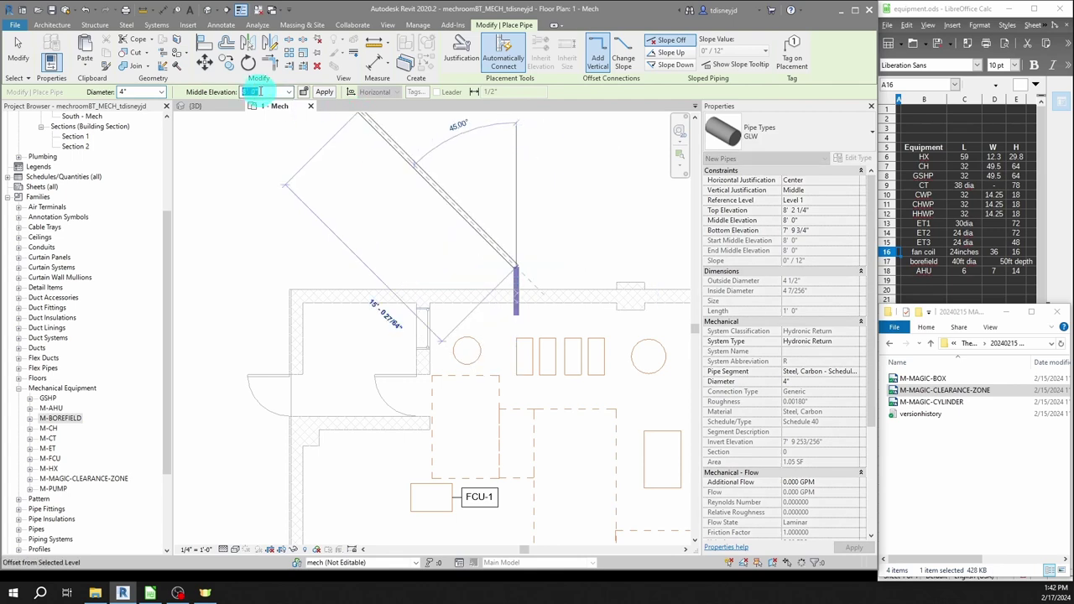
# - Continue the GLW pipe at -4' middle elevation, running left outside the building and down to the borefield
pyautogui.write('-4')
pyautogui.press('Return')
pyautogui.scroll(-4, 376, 288)
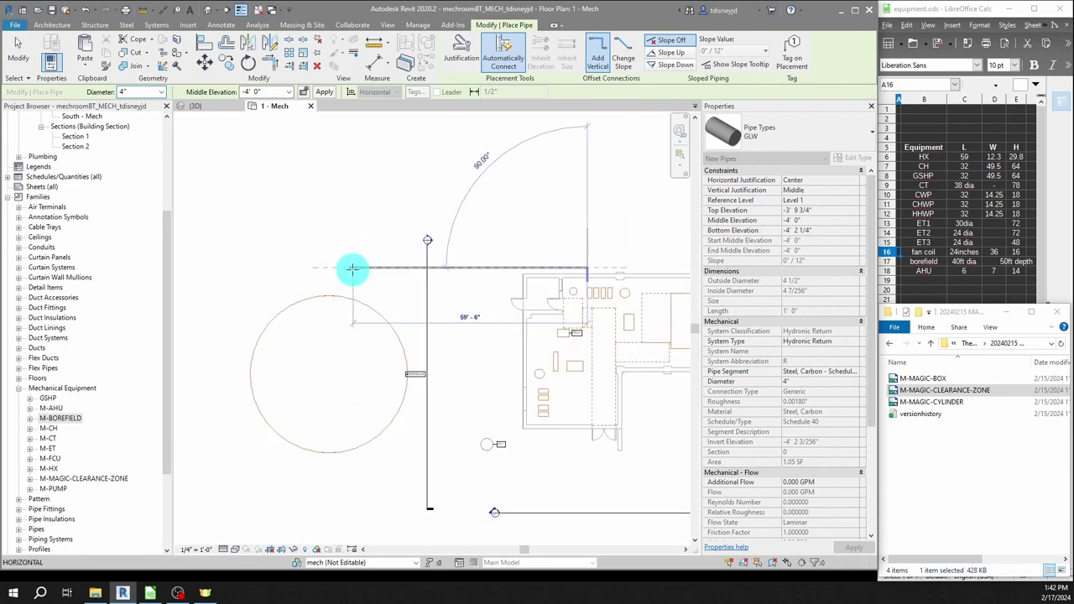
pyautogui.click(346, 296)
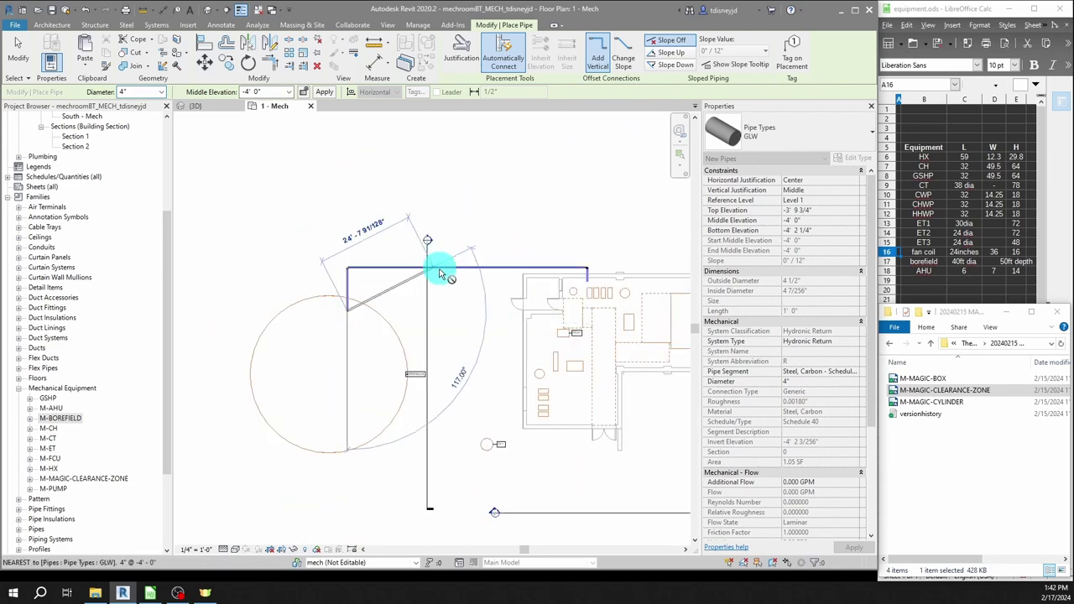
pyautogui.press('Escape')
pyautogui.press('Escape')
# - Copy the entire GLW pipe run to a parallel position slightly above and left of the original
pyautogui.scroll(2, 499, 271)
pyautogui.press('Tab')
pyautogui.click(484, 268)
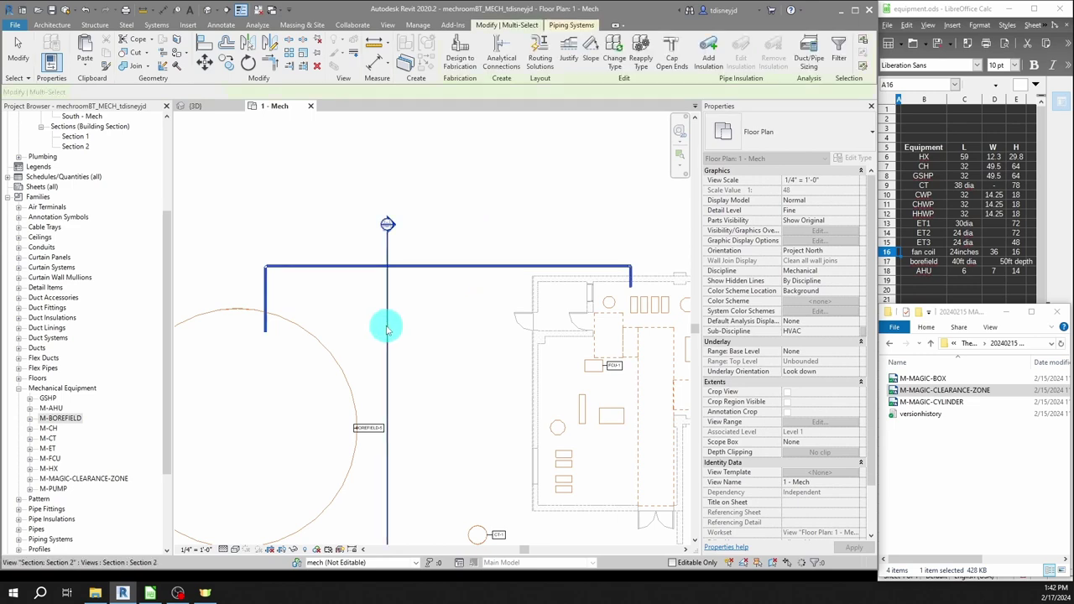
pyautogui.press('m')
pyautogui.press('v')
pyautogui.click(265, 331)
pyautogui.click(248, 321)
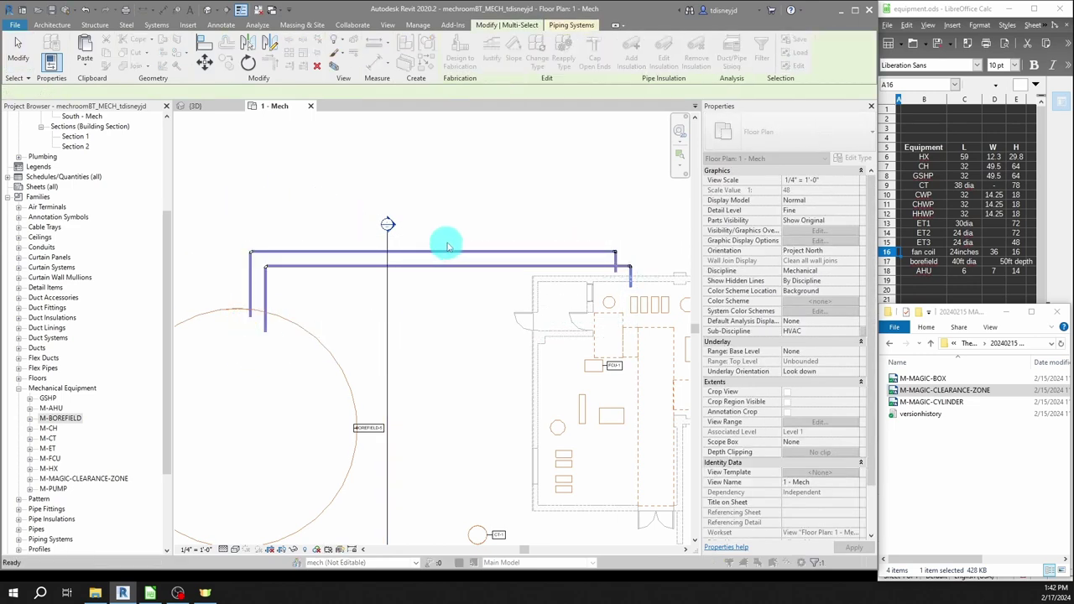
# - Move the two GLW stubs through the upper wall close together and align their indoor ends
pyautogui.scroll(3, 521, 276)
pyautogui.moveTo(521, 278); pyautogui.dragTo(161, 315, button='middle')
pyautogui.moveTo(454, 317); pyautogui.dragTo(427, 307)
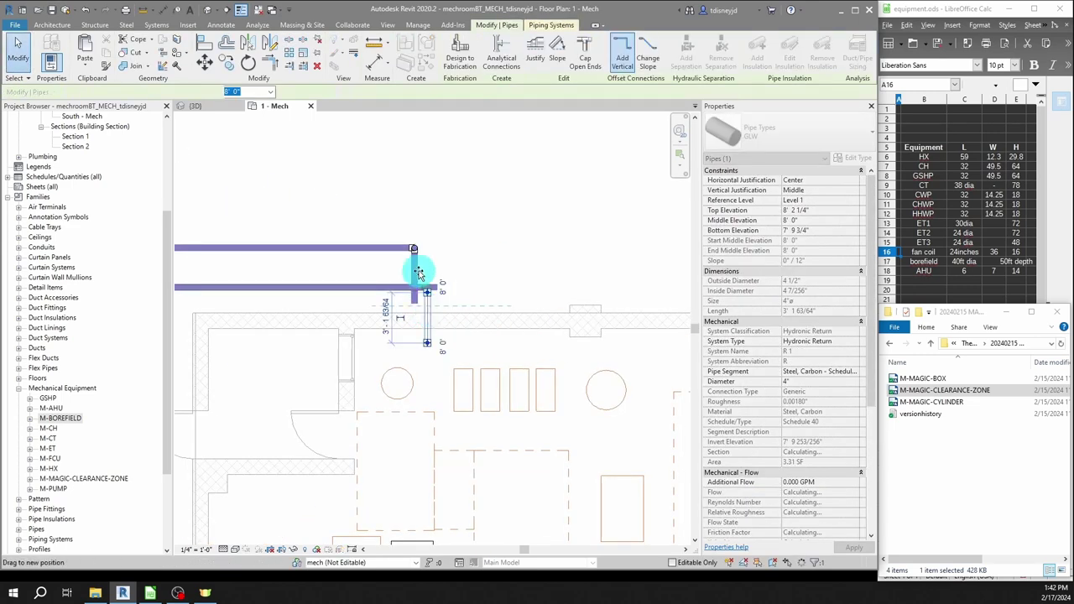
pyautogui.moveTo(416, 271); pyautogui.dragTo(442, 271)
pyautogui.moveTo(439, 304); pyautogui.dragTo(439, 343)
pyautogui.scroll(2, 439, 303)
pyautogui.press('a')
pyautogui.press('l')
pyautogui.press('Escape')
# - Shift the outer long GLW pipe close to its parallel neighbour above the building
pyautogui.moveTo(378, 220); pyautogui.dragTo(436, 288)
pyautogui.scroll(-5, 498, 225)
pyautogui.scroll(4, 378, 235)
pyautogui.scroll(-4, 436, 288)
pyautogui.scroll(4, 554, 282)
# - Change the system type of the outer GLW run above the building
pyautogui.click(431, 259)
pyautogui.click(369, 228)
pyautogui.click(854, 340)
pyautogui.click(829, 369)
pyautogui.moveTo(352, 235); pyautogui.dragTo(578, 272, button='middle')
# - Tag both horizontal GLW pipes with size and system tags without leaders, undoing the first tag placement
pyautogui.press('t')
pyautogui.press('g')
pyautogui.click(364, 258)
pyautogui.hotkey('ctrl', 'z')
pyautogui.press('t')
pyautogui.press('g')
pyautogui.click(151, 91)
pyautogui.click(311, 266)
pyautogui.click(354, 279)
pyautogui.press('Escape')
pyautogui.scroll(-3, 433, 219)
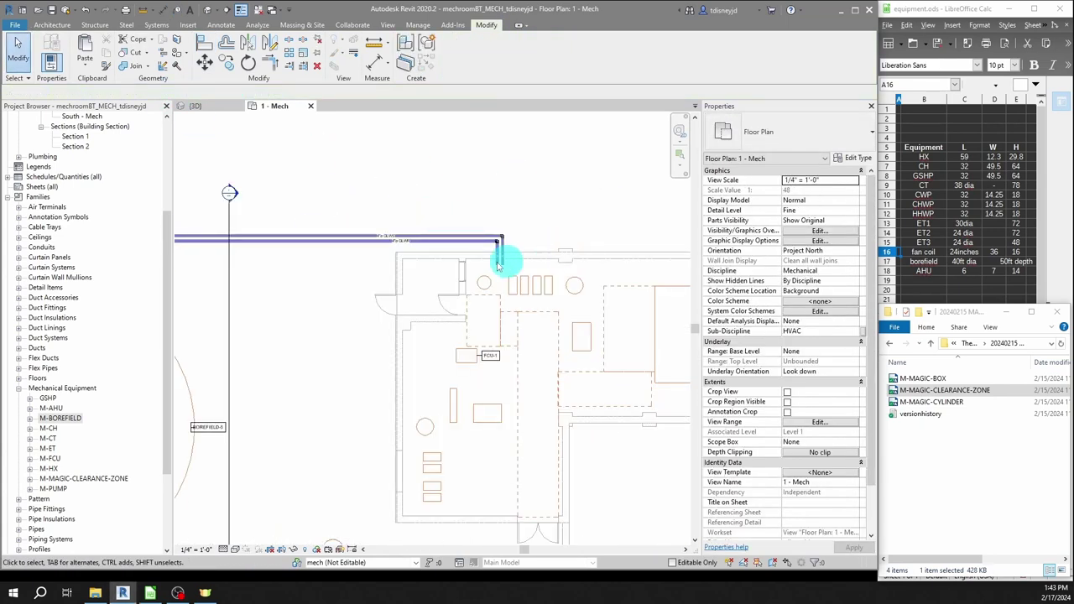
# - Examine the GLW runs and their connection to the borefield cylinder in the 3D view
pyautogui.click(216, 110)
pyautogui.keyDown('shift'); pyautogui.moveTo(551, 125); pyautogui.dragTo(408, 336, button='middle'); pyautogui.keyUp('shift')
pyautogui.click(407, 330)
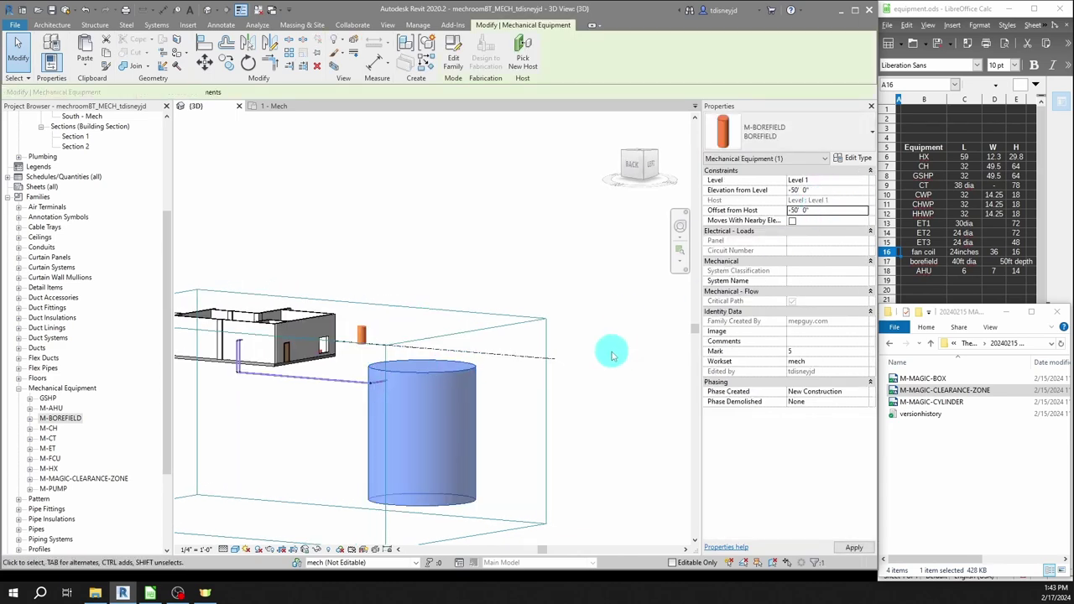
pyautogui.keyDown('shift'); pyautogui.moveTo(427, 328); pyautogui.dragTo(470, 294, button='middle'); pyautogui.keyUp('shift')
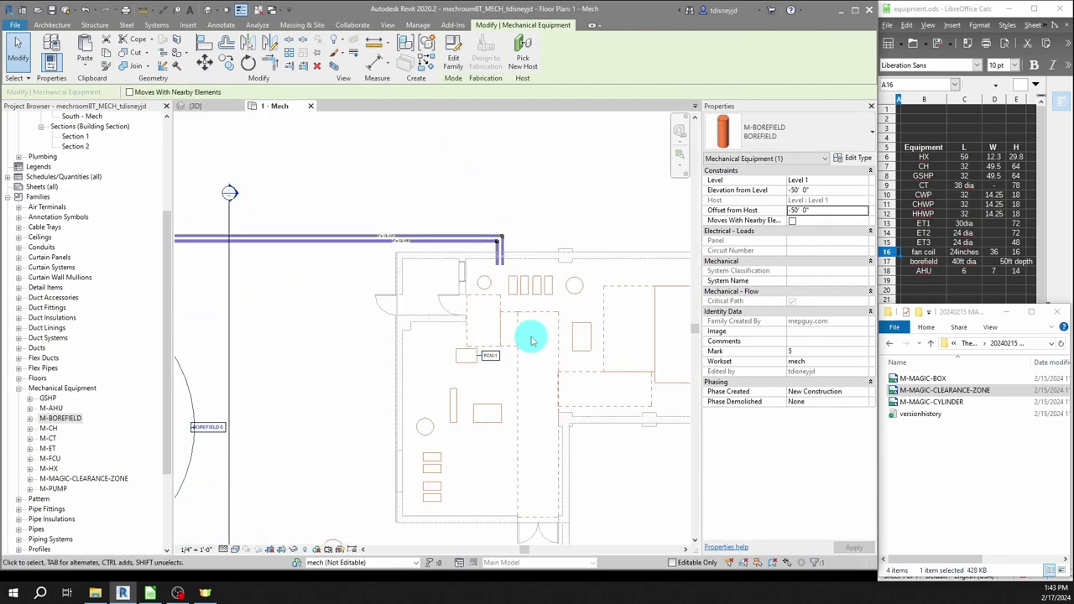
# - In the 1 - Mech plan, draw a 4" pipe at 8' middle elevation through the lower wall, about 3' 8" long
pyautogui.moveTo(528, 341); pyautogui.dragTo(476, 252, button='middle')
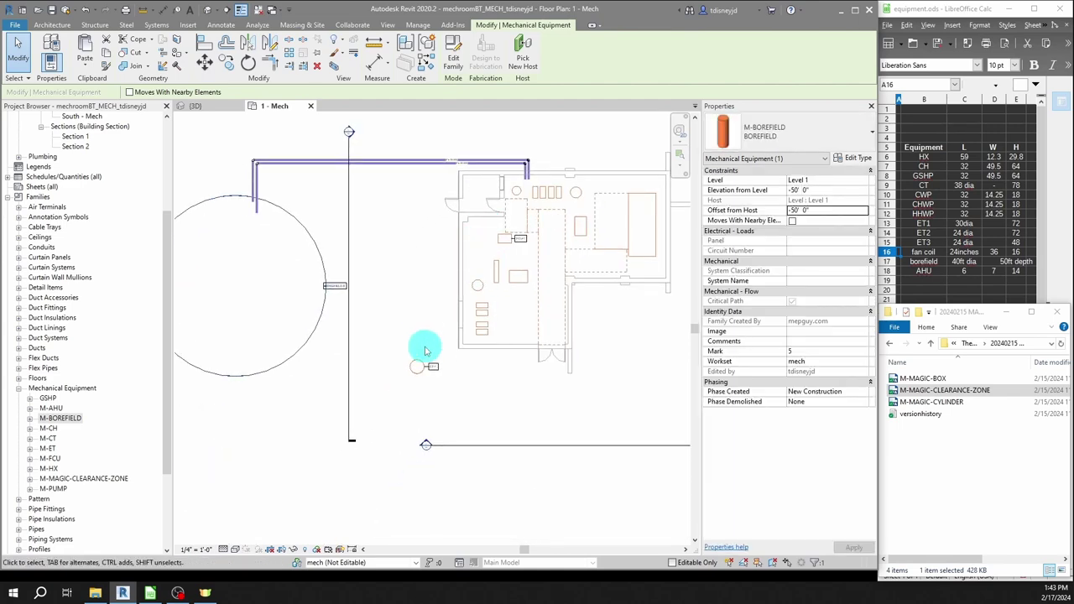
pyautogui.press('p')
pyautogui.press('i')
pyautogui.scroll(3, 492, 379)
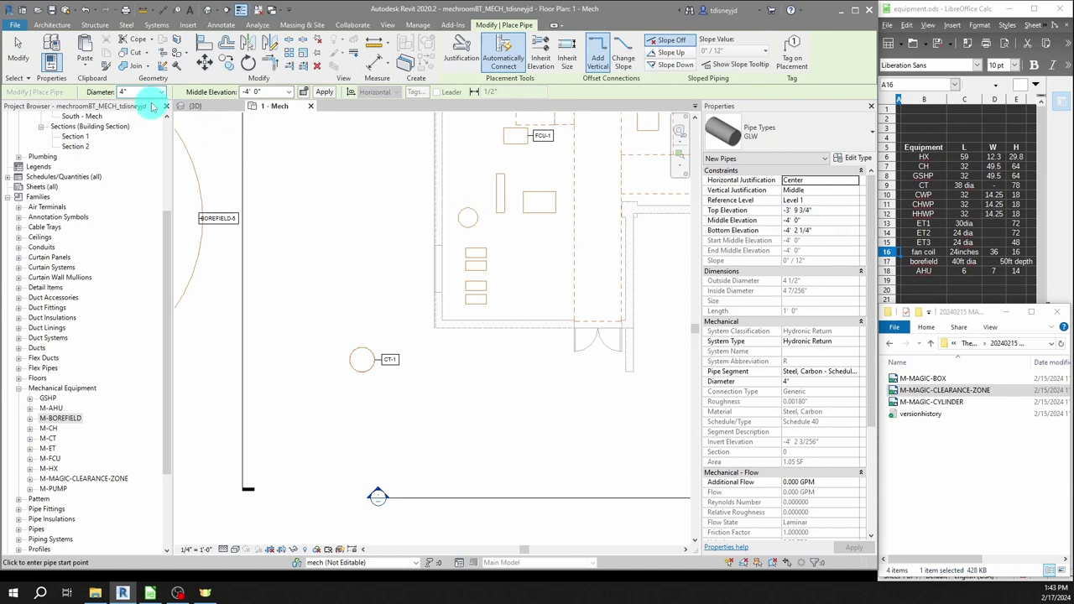
pyautogui.click(284, 92)
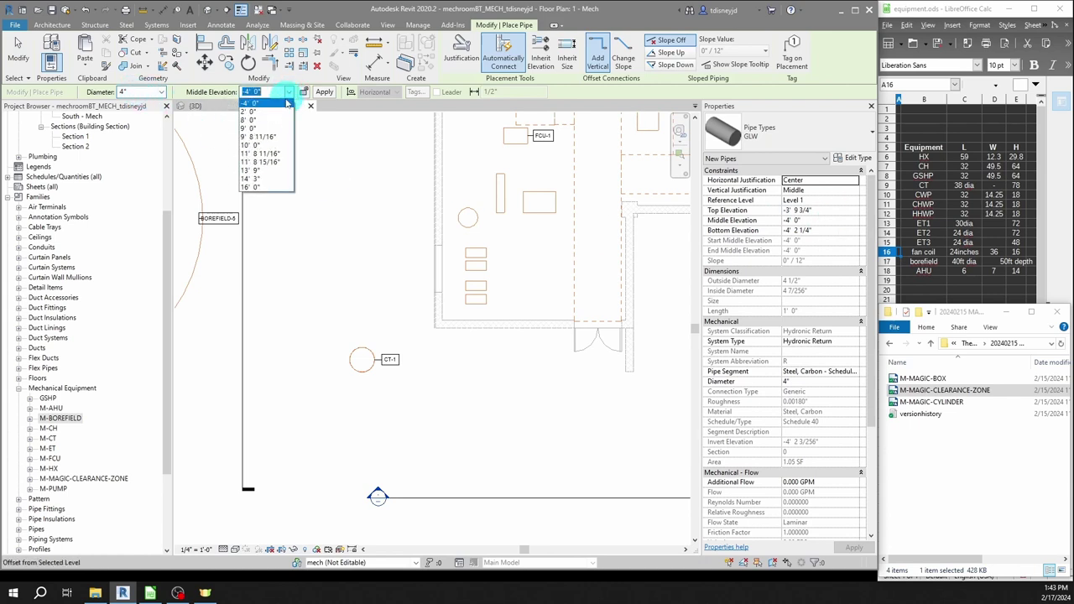
pyautogui.click(252, 120)
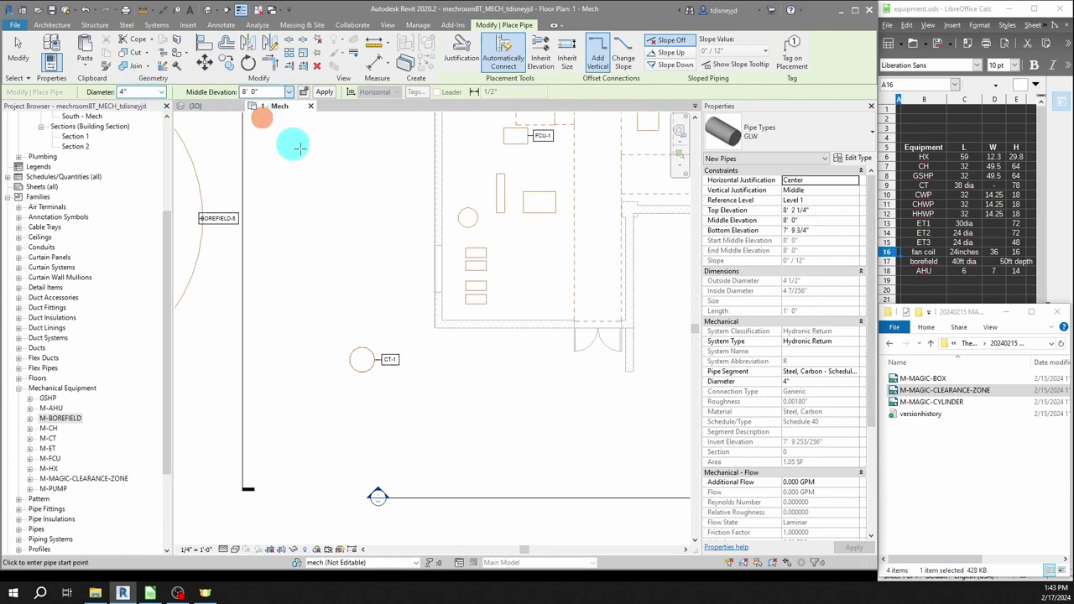
pyautogui.click(504, 310)
pyautogui.click(504, 339)
# - Continue the pipe at 1' middle elevation, running left about 17' to the cooling tower CT-1
pyautogui.click(267, 91)
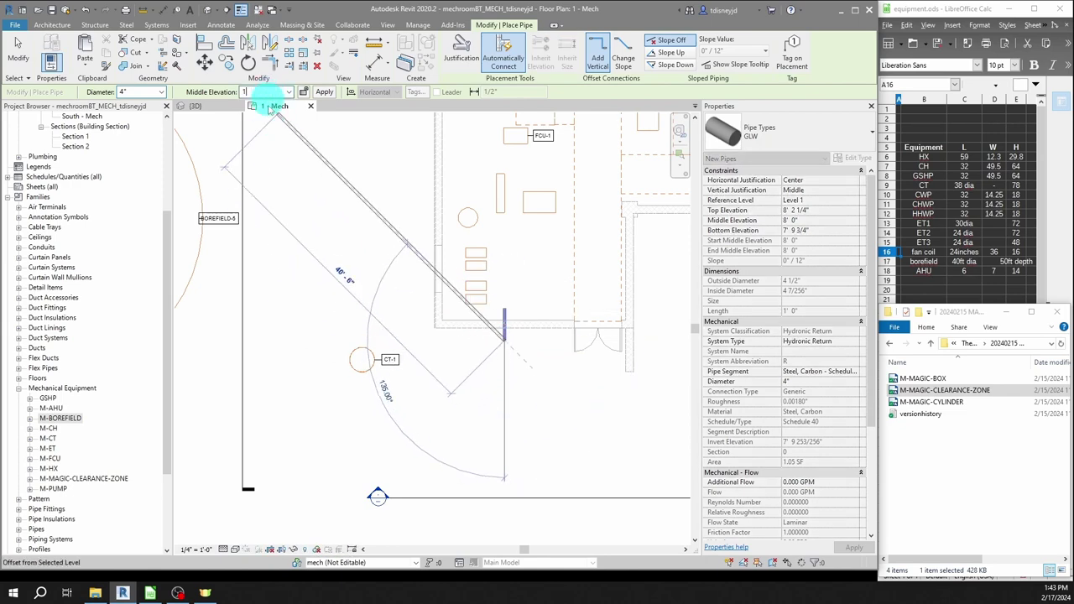
pyautogui.write('1')
pyautogui.press('Return')
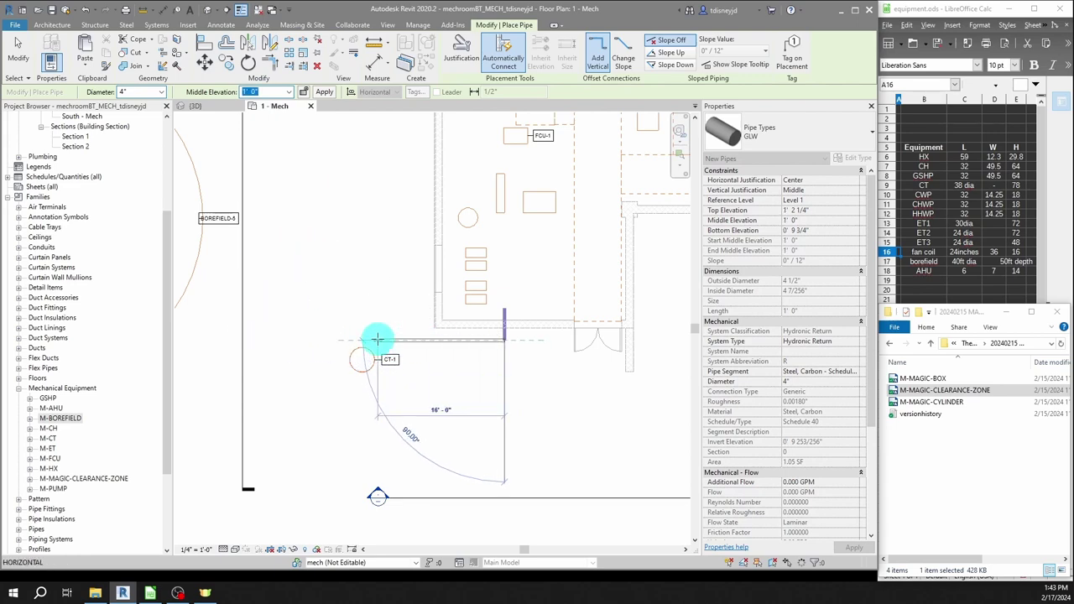
pyautogui.click(369, 340)
pyautogui.press('Escape')
pyautogui.press('Escape')
# - Copy the cooling tower pipe run to a position slightly below and right of the original
pyautogui.click(487, 341)
pyautogui.press('m')
pyautogui.press('v')
pyautogui.click(369, 341)
pyautogui.click(393, 377)
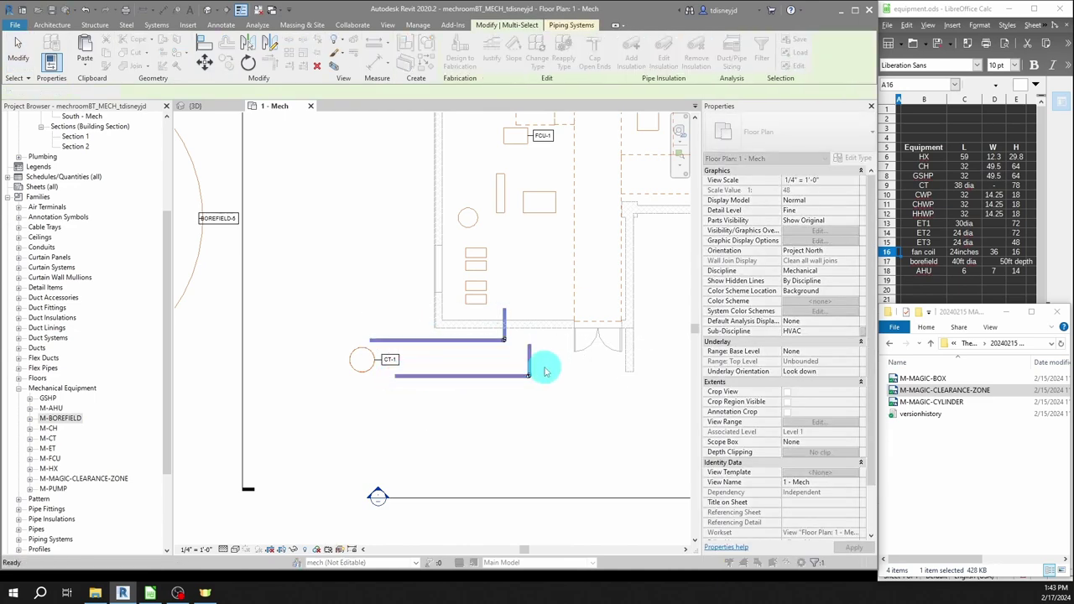
pyautogui.press('Escape')
# - Filter the copied cooling tower run to its pipes only and change their pipe type to CW
pyautogui.scroll(3, 520, 360)
pyautogui.click(551, 335)
pyautogui.click(549, 352)
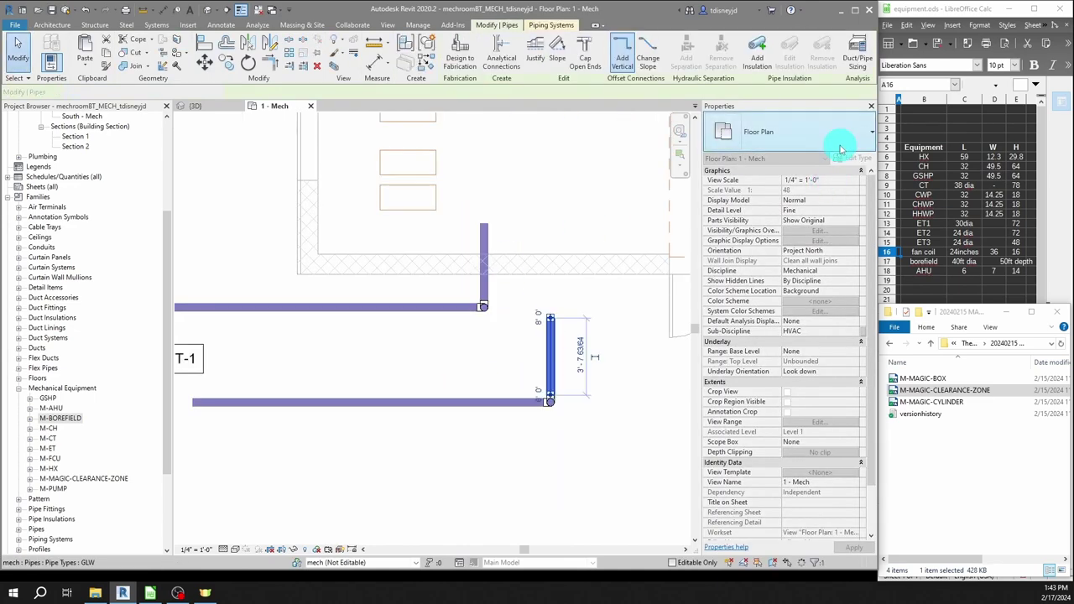
pyautogui.scroll(-2, 524, 368)
pyautogui.press('Tab')
pyautogui.click(541, 359)
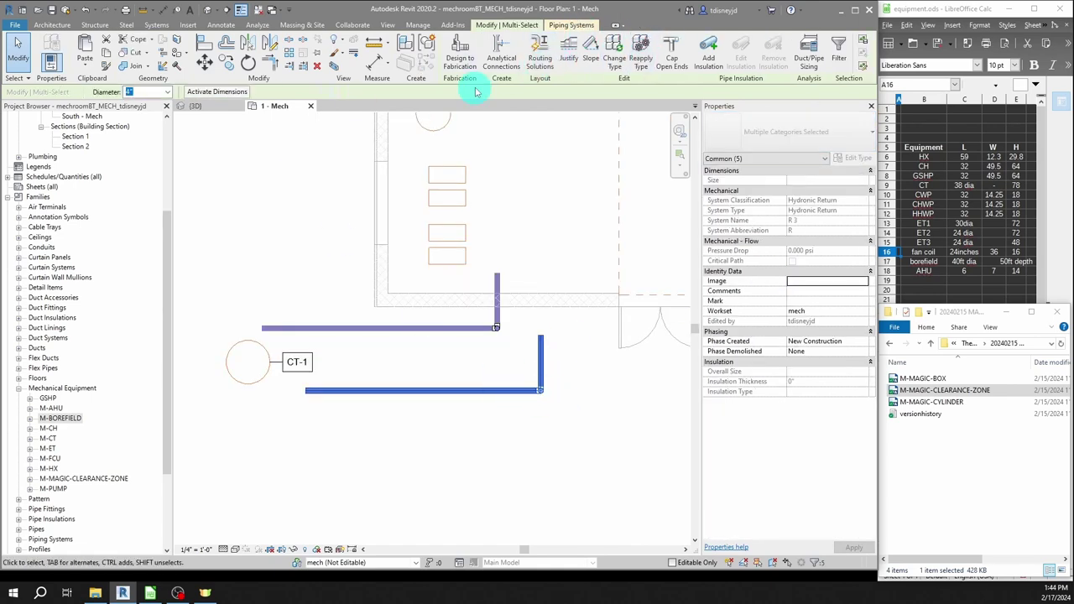
pyautogui.click(840, 60)
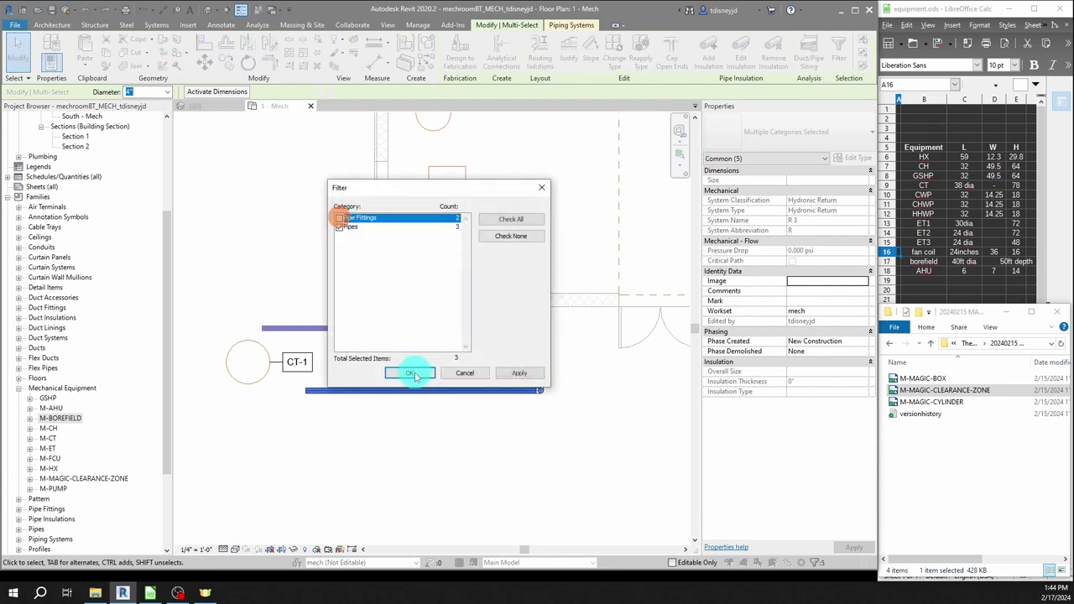
pyautogui.click(411, 372)
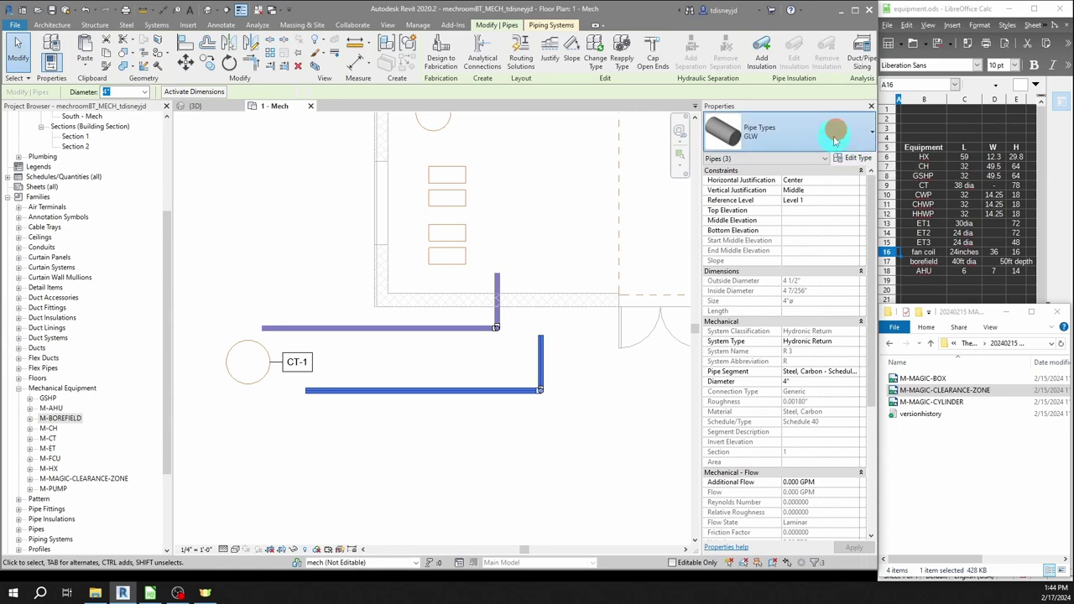
pyautogui.click(832, 136)
pyautogui.click(794, 215)
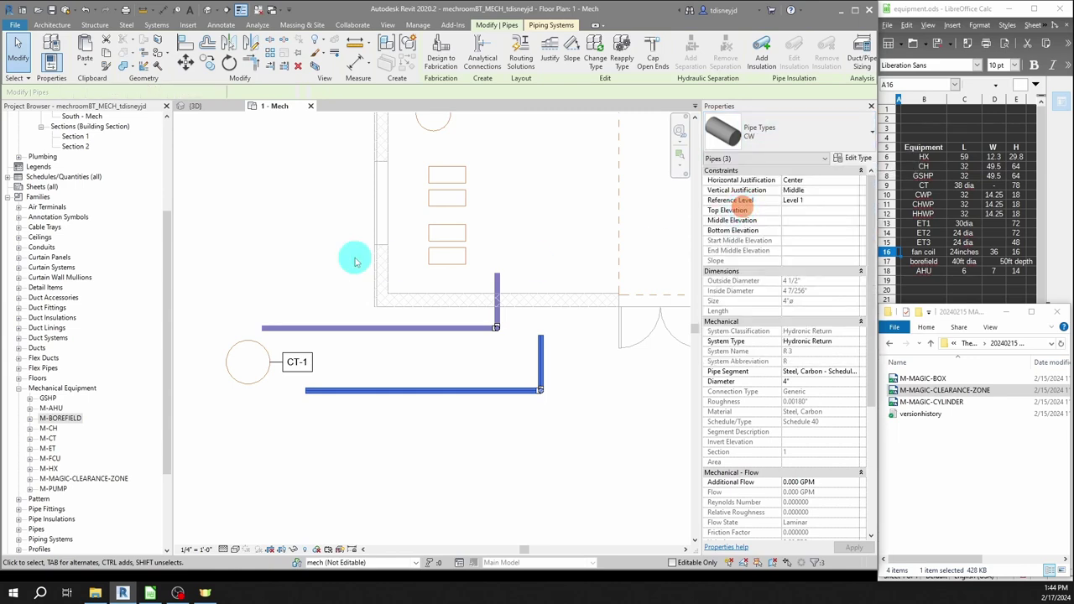
pyautogui.click(445, 357)
# - Filter the original cooling tower run to pipes only and change their type to CW
pyautogui.click(540, 340)
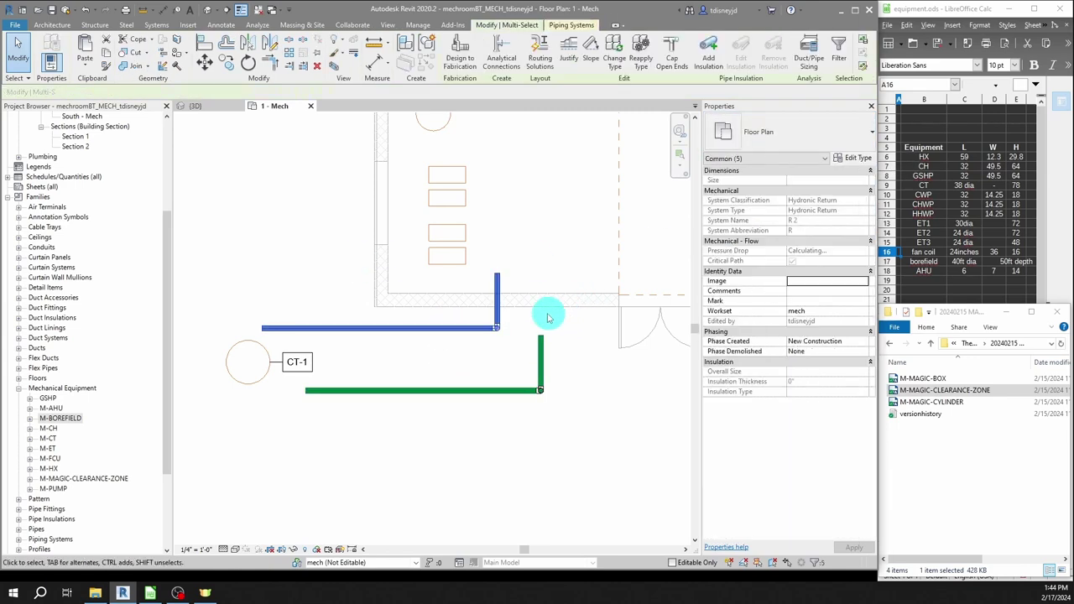
pyautogui.click(838, 54)
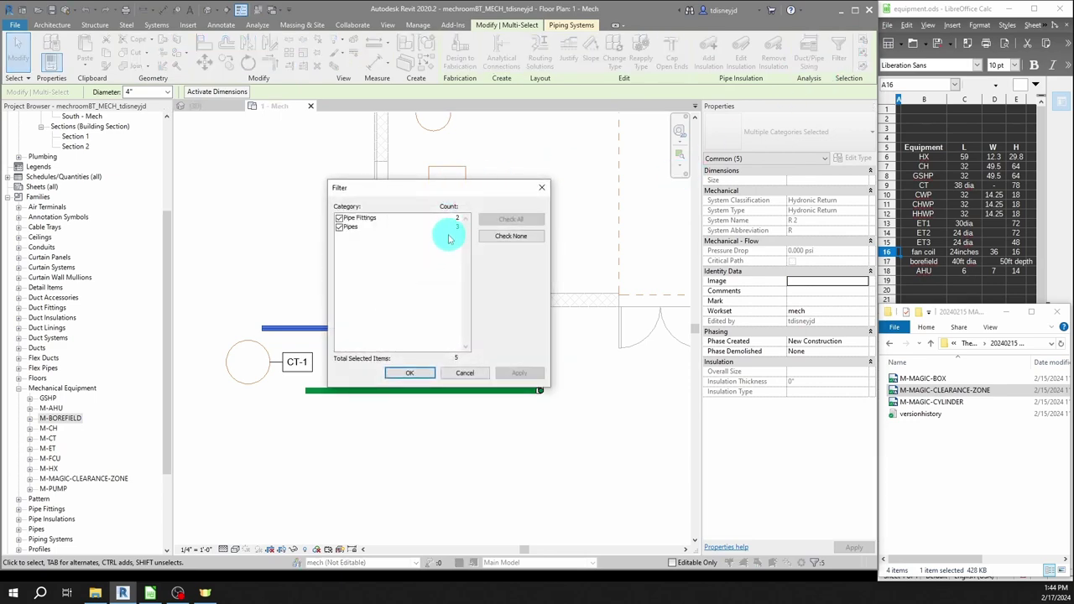
pyautogui.click(422, 375)
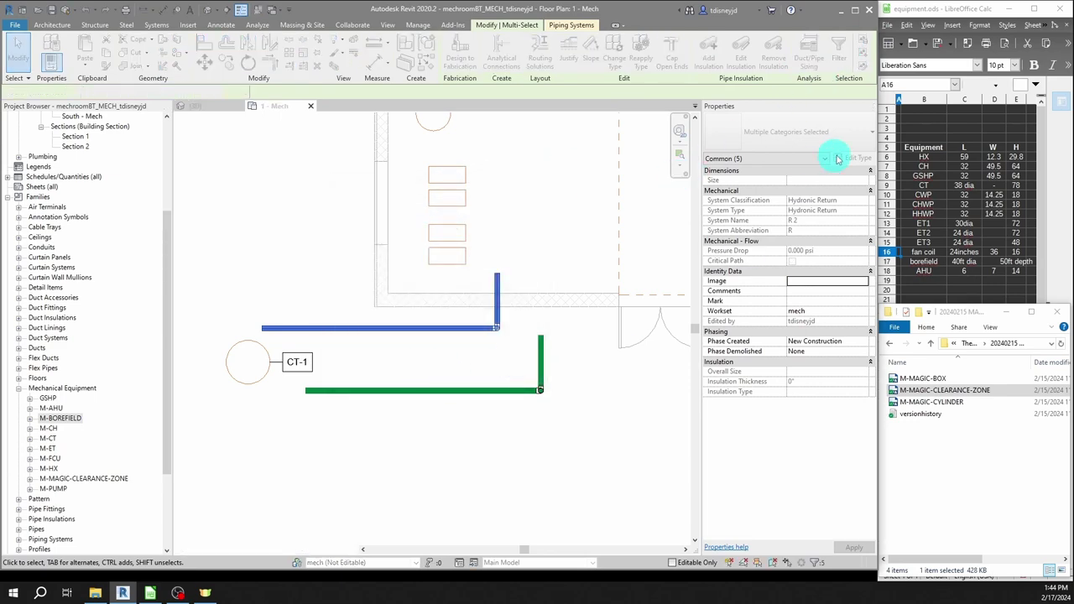
pyautogui.click(848, 132)
pyautogui.click(728, 211)
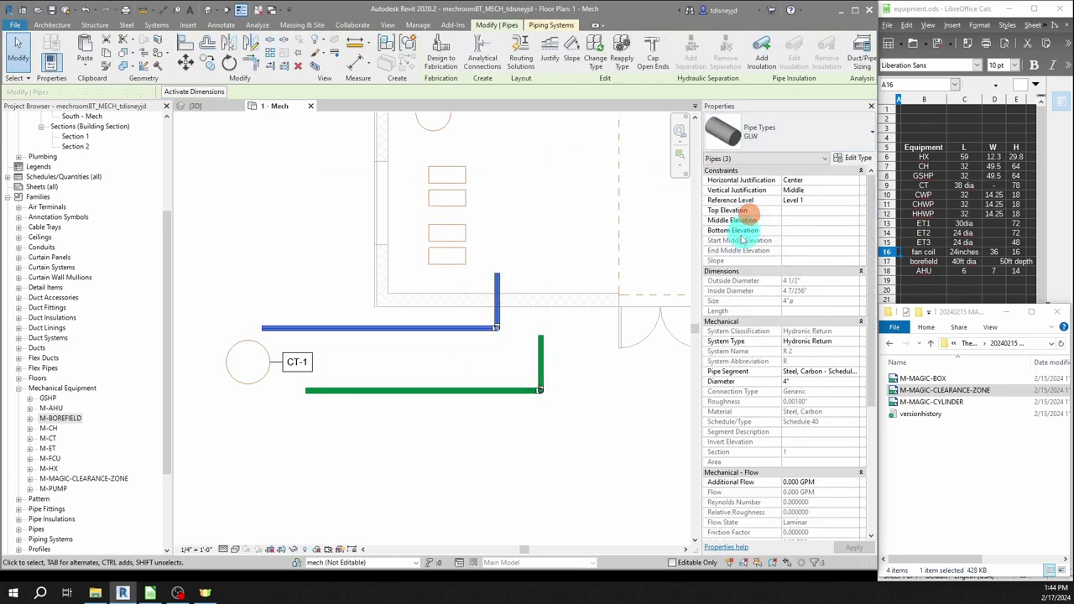
pyautogui.click(492, 438)
# - Align the indoor end of the copied CW stub with the end of the original stub
pyautogui.press('a')
pyautogui.press('l')
pyautogui.click(499, 273)
pyautogui.click(541, 335)
pyautogui.press('Escape')
# - Move the copied CW run close beside the original and align their ends at the cooling tower
pyautogui.scroll(3, 517, 296)
pyautogui.moveTo(572, 314); pyautogui.dragTo(501, 314)
pyautogui.moveTo(440, 526); pyautogui.dragTo(440, 314)
pyautogui.press('a')
pyautogui.press('l')
pyautogui.click(342, 330)
pyautogui.click(422, 347)
# - Tag both horizontal CW pipes and set the lower run's system type to Hydronic Supply
pyautogui.press('t')
pyautogui.press('g')
pyautogui.click(475, 338)
pyautogui.click(511, 347)
pyautogui.click(544, 342)
pyautogui.click(853, 341)
pyautogui.click(807, 401)
pyautogui.scroll(-3, 388, 319)
pyautogui.click(504, 273)
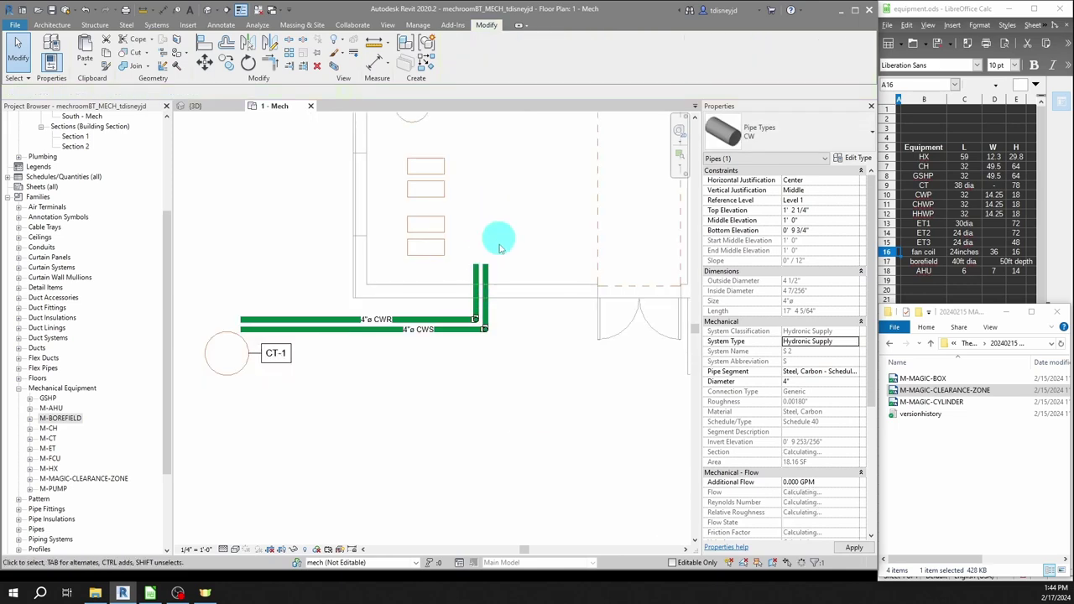
# - Draw two parallel 4" CHW pipes at 12' middle elevation from outside the double door into the lower half of the room
pyautogui.moveTo(503, 273); pyautogui.dragTo(526, 416, button='middle')
pyautogui.scroll(-1, 470, 374)
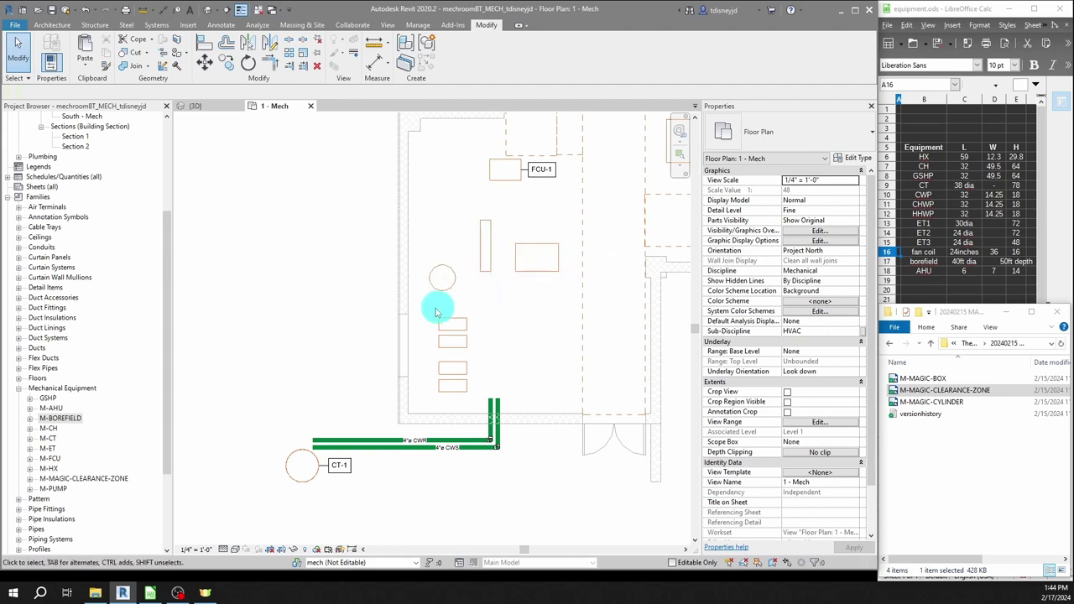
pyautogui.scroll(-3, 419, 307)
pyautogui.moveTo(419, 319); pyautogui.dragTo(420, 225, button='middle')
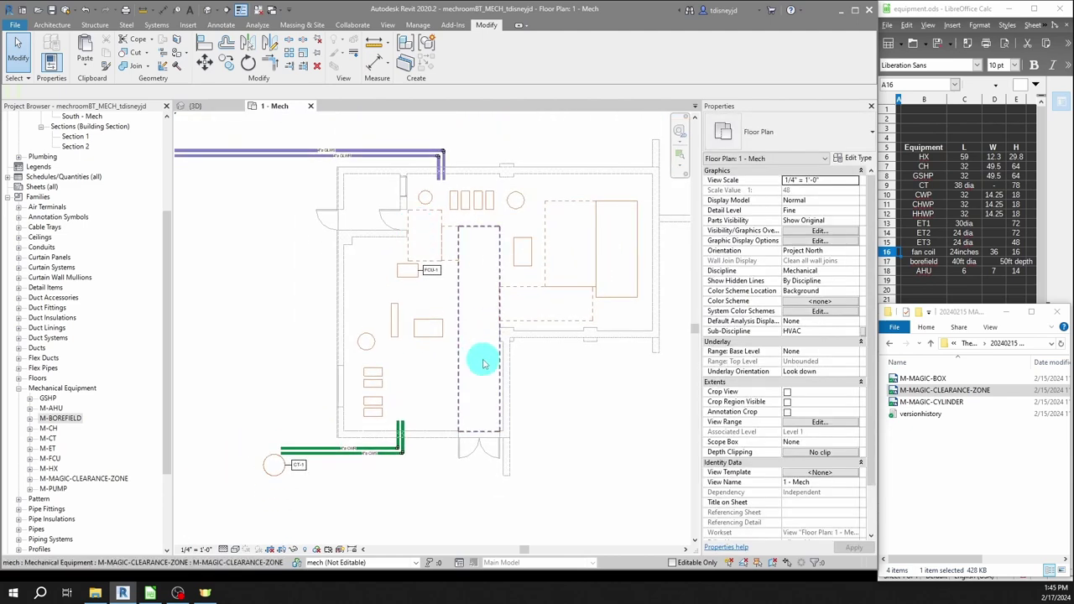
pyautogui.press('p')
pyautogui.press('i')
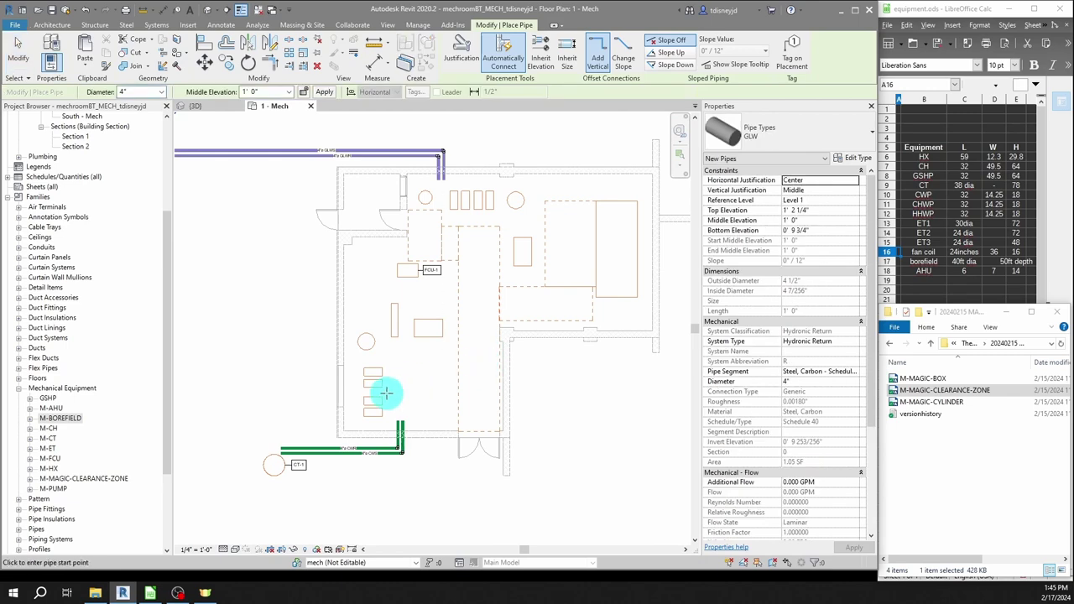
pyautogui.write('12')
pyautogui.click(793, 126)
pyautogui.click(753, 193)
pyautogui.click(467, 486)
pyautogui.click(474, 339)
pyautogui.click(475, 486)
pyautogui.press('Escape')
pyautogui.press('Escape')
# - Set the right-hand CHW pipe's system type to Hydronic Supply
pyautogui.click(475, 462)
pyautogui.click(852, 340)
pyautogui.click(812, 400)
pyautogui.click(563, 379)
# - Draw a 4" HHW pipe at 12' elevation beside the CHW pair, from outside the double door up to the upper pump area
pyautogui.press('p')
pyautogui.press('i')
pyautogui.click(789, 131)
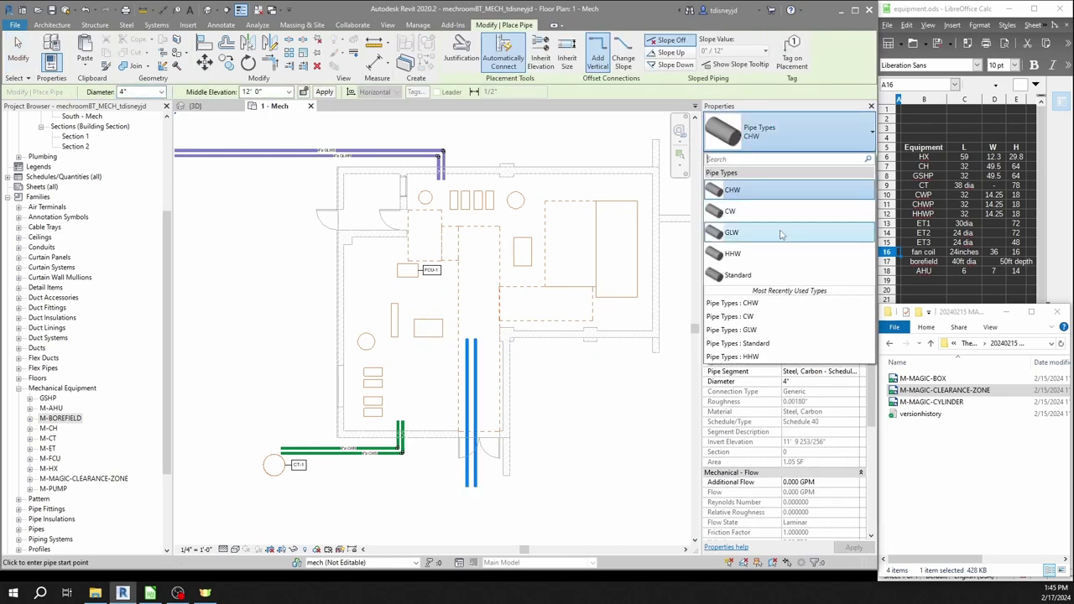
pyautogui.click(767, 252)
pyautogui.click(488, 488)
pyautogui.click(489, 241)
pyautogui.press('Escape')
pyautogui.press('Escape')
# - Duplicate the HHW pipe and place the parallel pair close beside the CHW pipes
pyautogui.scroll(3, 498, 503)
pyautogui.click(477, 373)
pyautogui.scroll(2, 445, 379)
pyautogui.keyDown('ctrl'); pyautogui.moveTo(485, 377); pyautogui.dragTo(441, 362); pyautogui.keyUp('ctrl')
pyautogui.click(504, 361)
pyautogui.keyDown('ctrl'); pyautogui.click(538, 364); pyautogui.keyUp('ctrl')
pyautogui.moveTo(539, 364); pyautogui.dragTo(513, 362)
pyautogui.press('Escape')
# - Set the right-hand HHW pipe's system type to Hydronic Supply
pyautogui.click(513, 360)
pyautogui.click(852, 341)
pyautogui.click(812, 400)
pyautogui.click(563, 444)
# - Tag the two CHW and two HHW pipes near the double door
pyautogui.press('t')
pyautogui.press('g')
pyautogui.click(416, 425)
pyautogui.click(456, 424)
pyautogui.click(498, 419)
pyautogui.click(537, 417)
pyautogui.scroll(-2, 557, 309)
# - Examine in the 3D view how the CW, CHW and HHW pipes run relative to the equipment and clearance zones
pyautogui.moveTo(450, 332); pyautogui.dragTo(526, 320, button='middle')
pyautogui.moveTo(427, 319); pyautogui.dragTo(459, 346, button='middle')
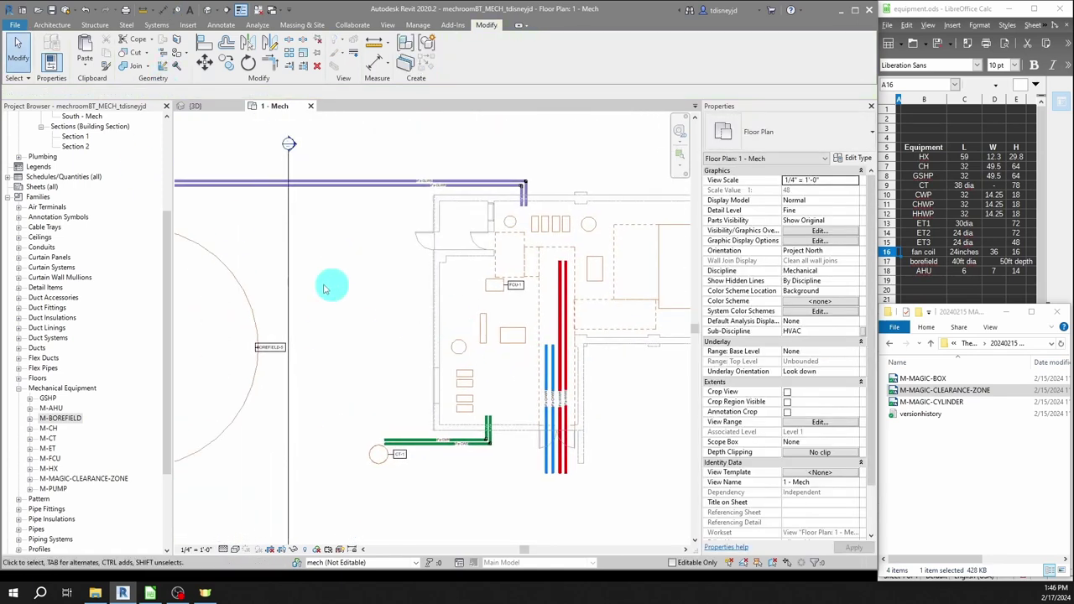
pyautogui.click(198, 103)
pyautogui.keyDown('shift'); pyautogui.moveTo(304, 397); pyautogui.dragTo(397, 349, button='middle'); pyautogui.keyUp('shift')
pyautogui.moveTo(251, 252); pyautogui.dragTo(451, 363, button='middle')
pyautogui.click(404, 329)
pyautogui.scroll(3, 511, 367)
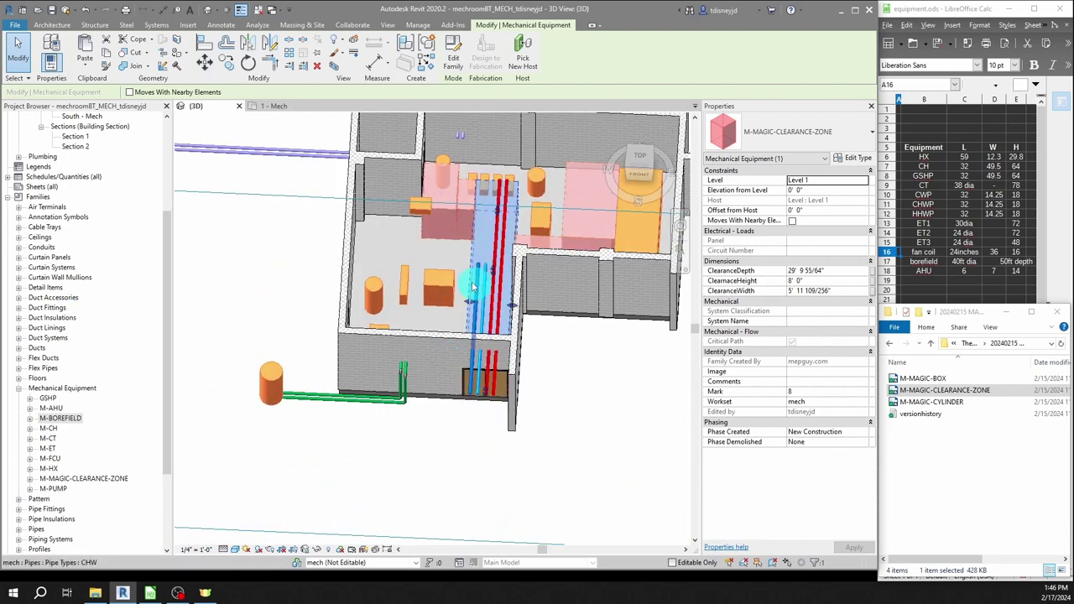
pyautogui.keyDown('shift'); pyautogui.moveTo(466, 281); pyautogui.dragTo(460, 216, button='middle'); pyautogui.keyUp('shift')
pyautogui.keyDown('shift'); pyautogui.moveTo(552, 320); pyautogui.dragTo(522, 313, button='middle'); pyautogui.keyUp('shift')
pyautogui.scroll(3, 498, 335)
pyautogui.scroll(-3, 472, 241)
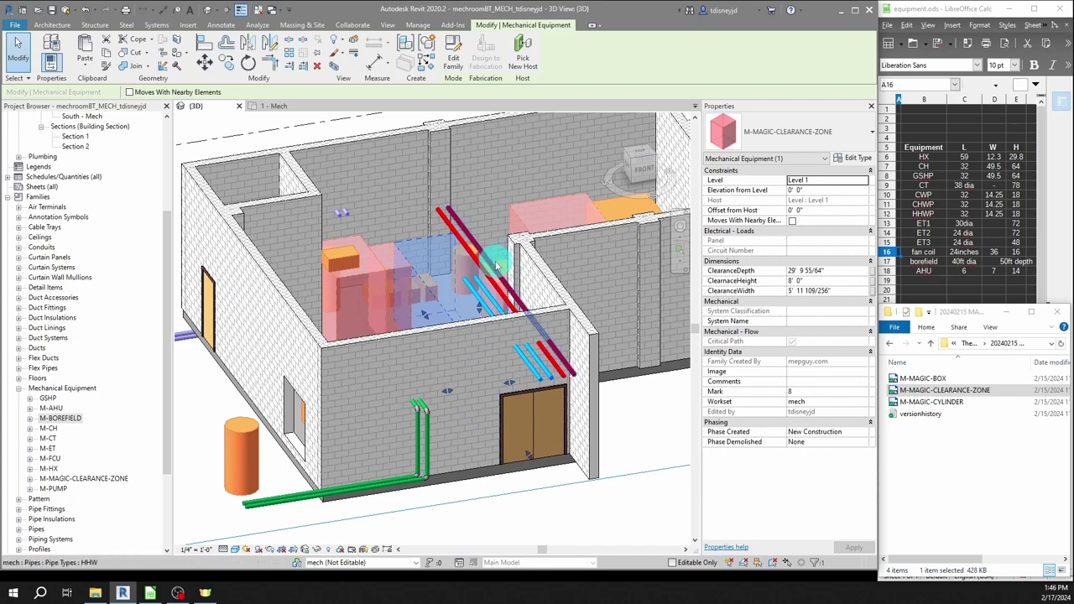
pyautogui.keyDown('shift'); pyautogui.moveTo(446, 314); pyautogui.dragTo(376, 442, button='middle'); pyautogui.keyUp('shift')
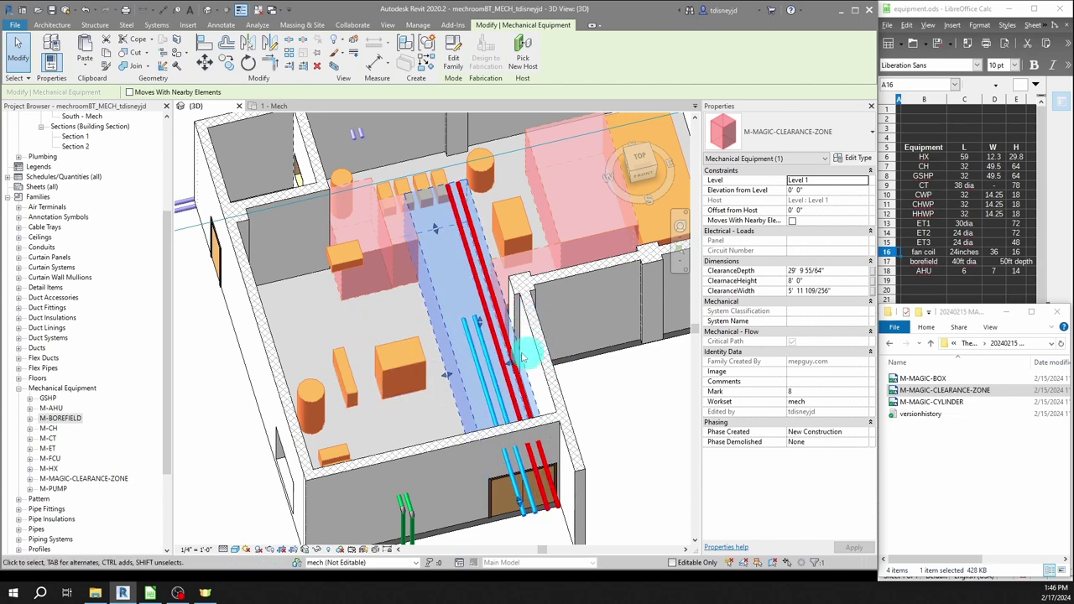
pyautogui.keyDown('shift'); pyautogui.moveTo(489, 348); pyautogui.dragTo(426, 337, button='middle'); pyautogui.keyUp('shift')
pyautogui.scroll(-3, 441, 306)
pyautogui.keyDown('shift'); pyautogui.moveTo(461, 302); pyautogui.dragTo(550, 339, button='middle'); pyautogui.keyUp('shift')
pyautogui.click(549, 340)
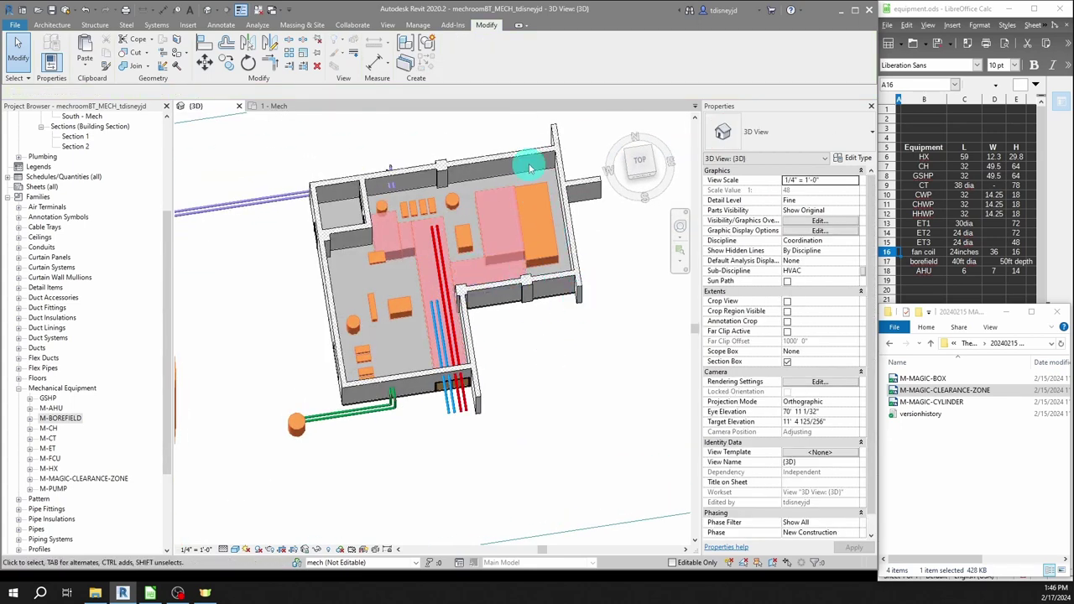
# - In the 1 - Mech floor plan, draw a 48" x 30" rectangular duct about 4 feet long from the AHU's north end to the wall
pyautogui.click(272, 106)
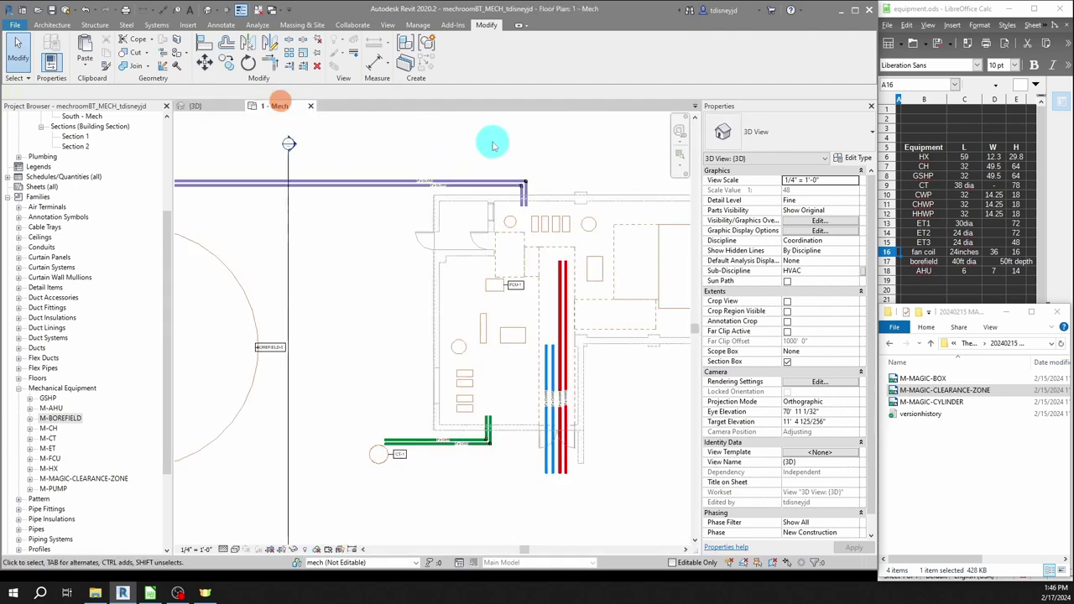
pyautogui.scroll(5, 447, 287)
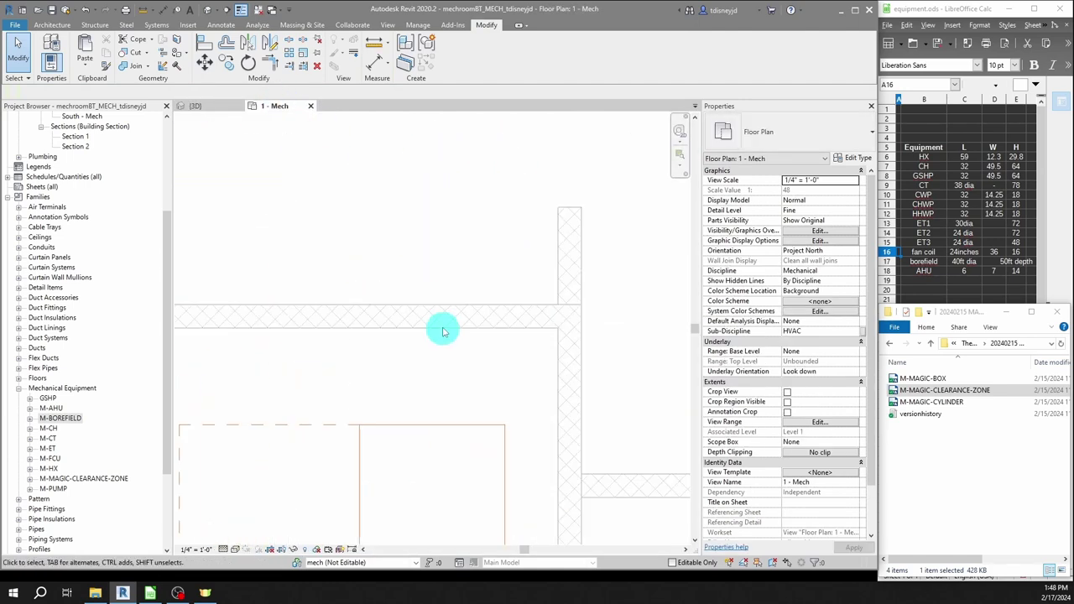
pyautogui.moveTo(391, 391); pyautogui.dragTo(401, 281, button='middle')
pyautogui.scroll(4, 441, 259)
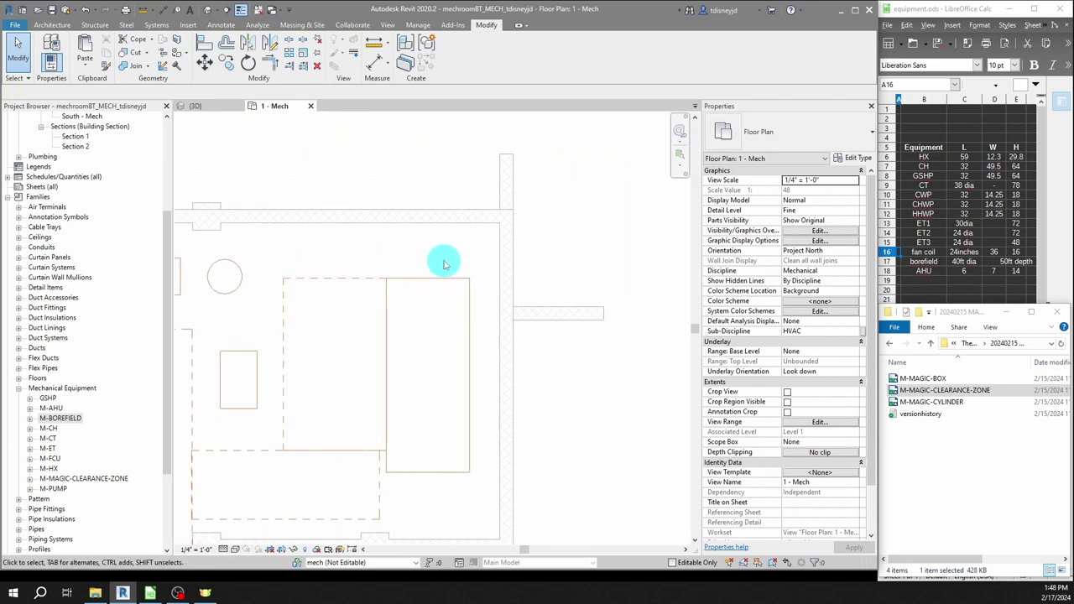
pyautogui.press('t')
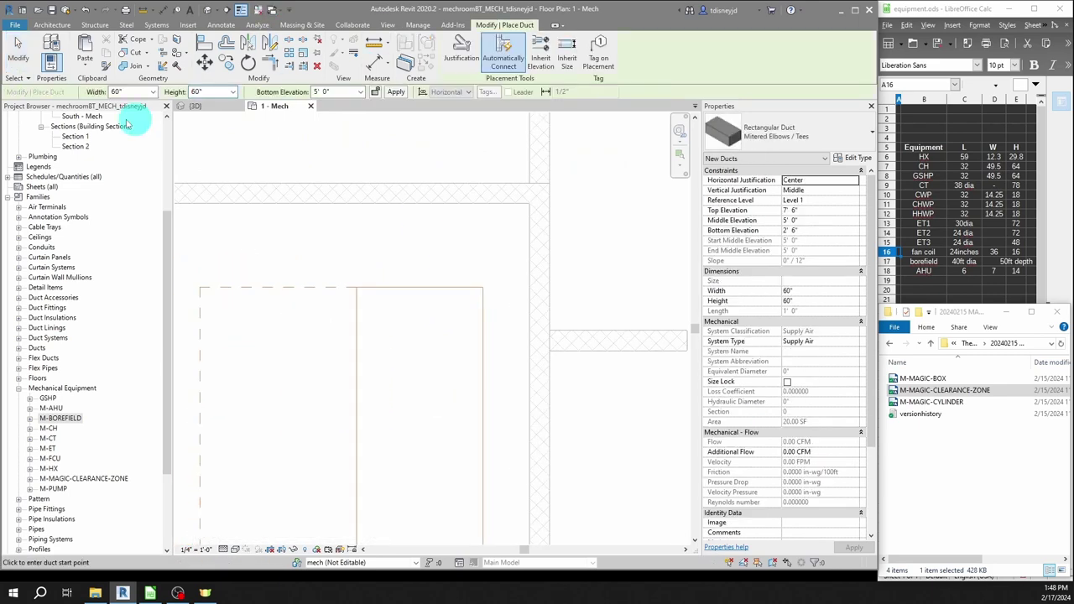
pyautogui.click(153, 92)
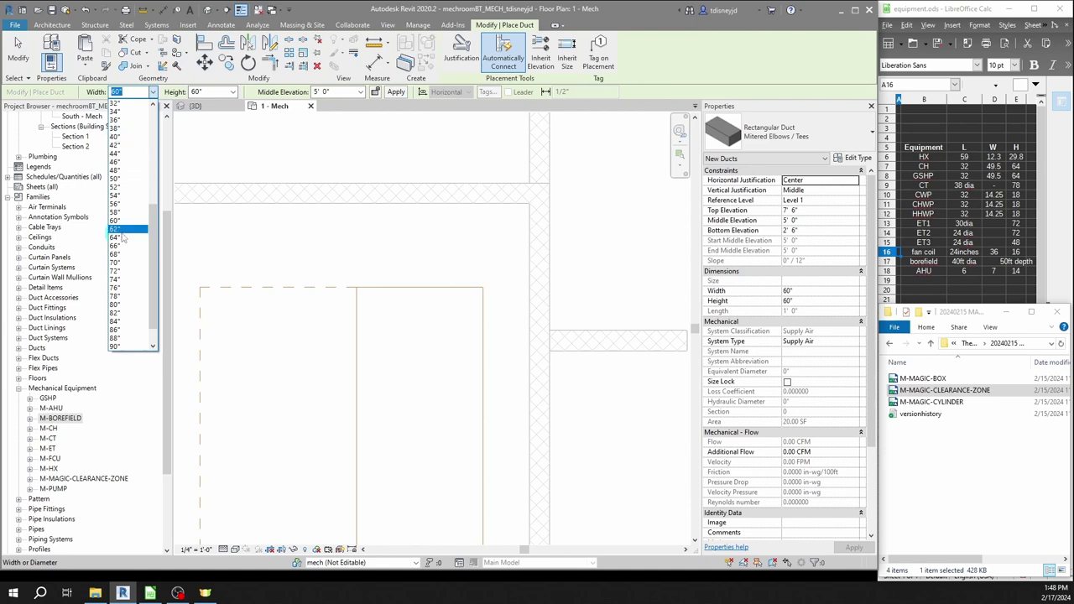
pyautogui.click(116, 171)
pyautogui.click(235, 92)
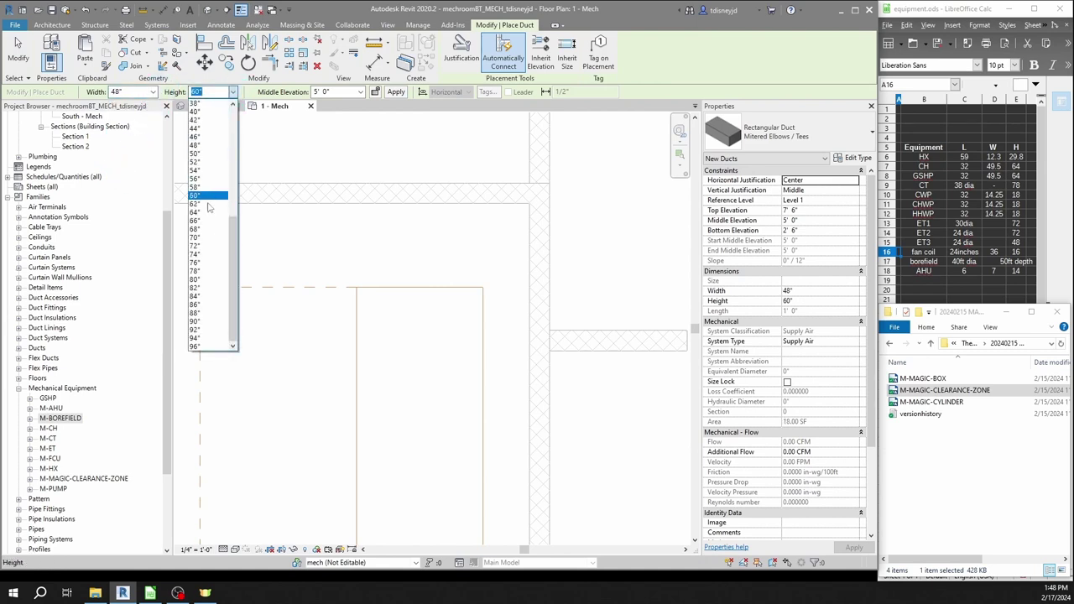
pyautogui.scroll(3, 211, 133)
pyautogui.click(206, 141)
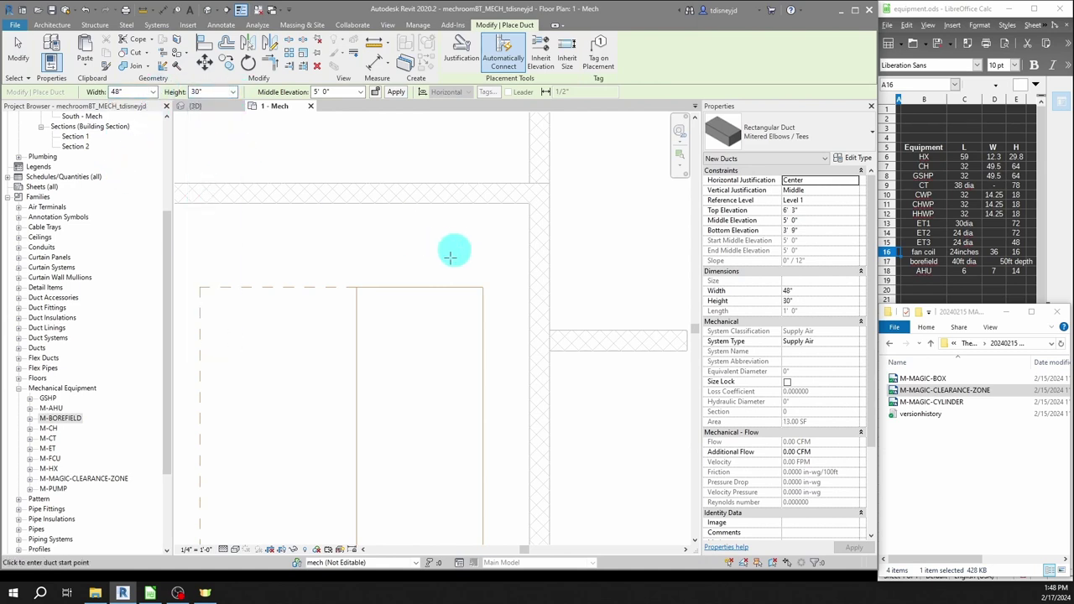
pyautogui.scroll(-2, 409, 267)
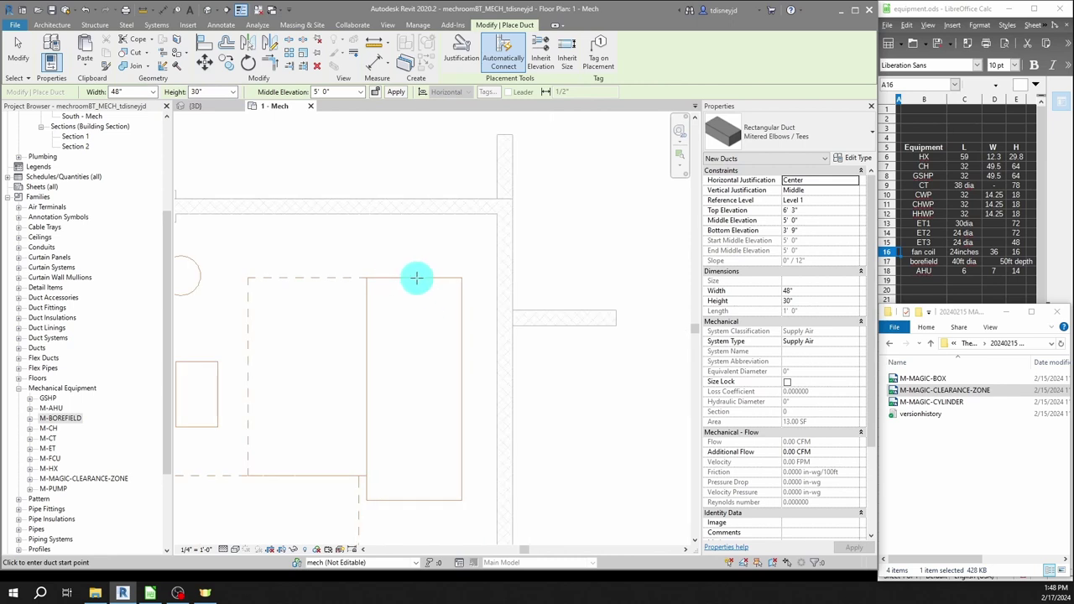
pyautogui.click(416, 278)
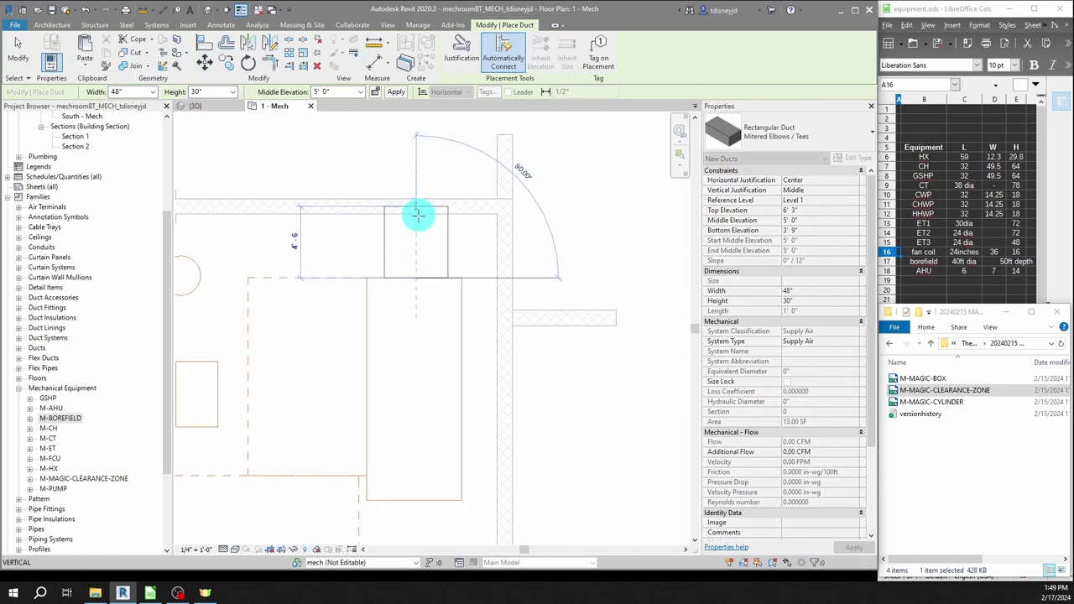
pyautogui.click(416, 215)
pyautogui.press('Escape')
pyautogui.press('Escape')
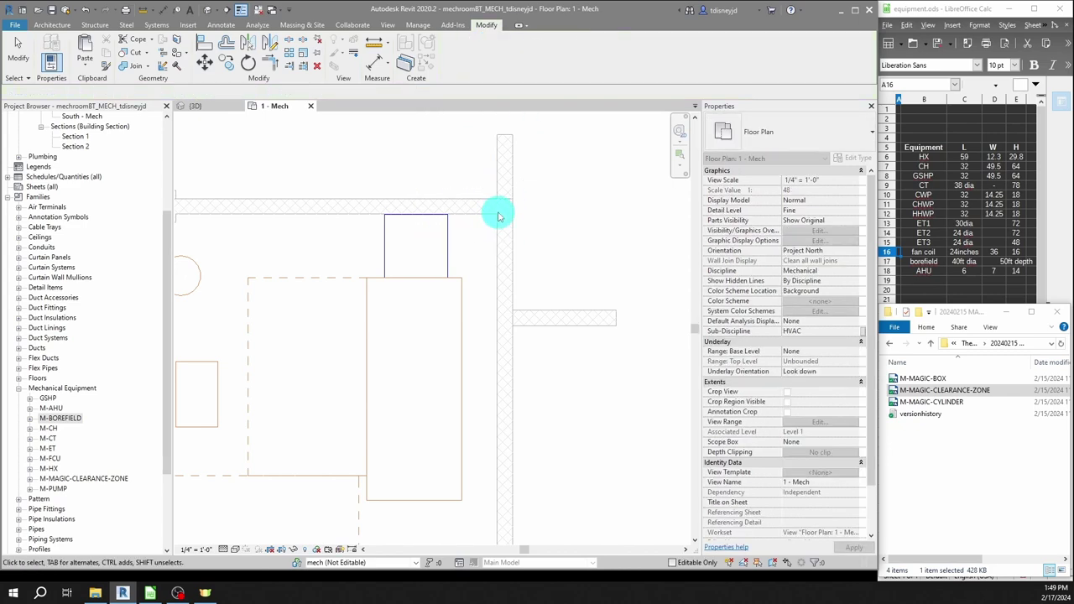
pyautogui.scroll(-2, 497, 218)
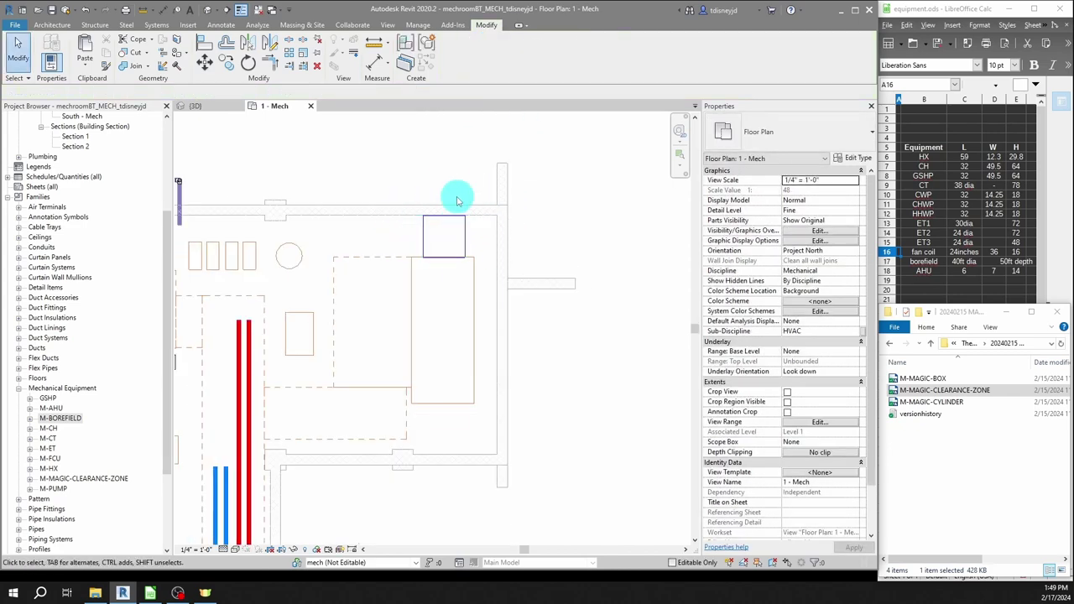
pyautogui.scroll(-2, 372, 283)
pyautogui.moveTo(372, 283); pyautogui.dragTo(589, 176, button='middle')
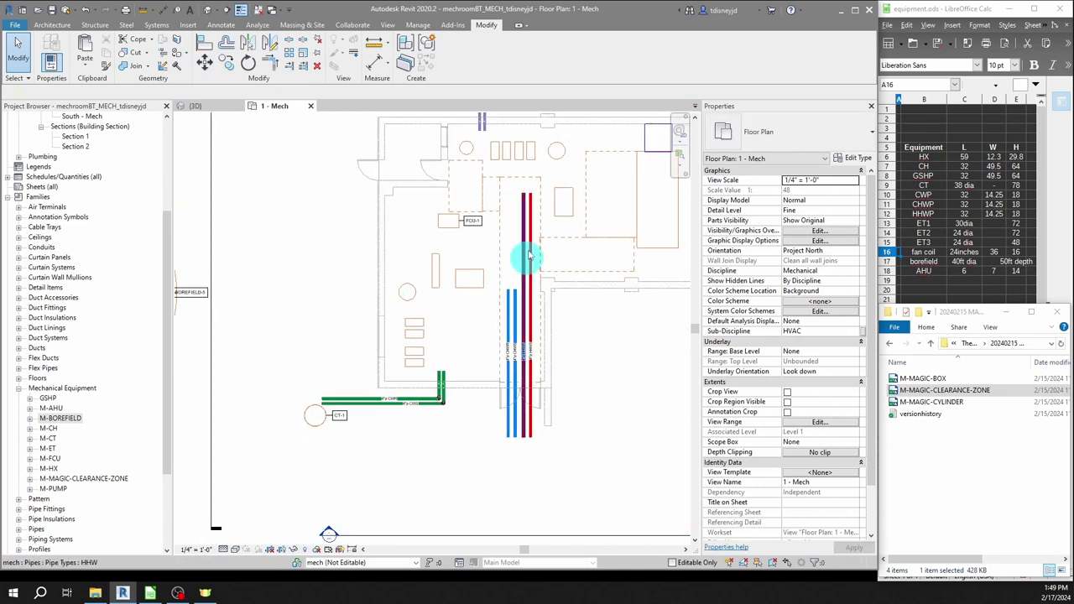
# - Draw a short 60" x 60" rectangular duct just outside the north wall, in line with the AHU duct
pyautogui.scroll(4, 531, 243)
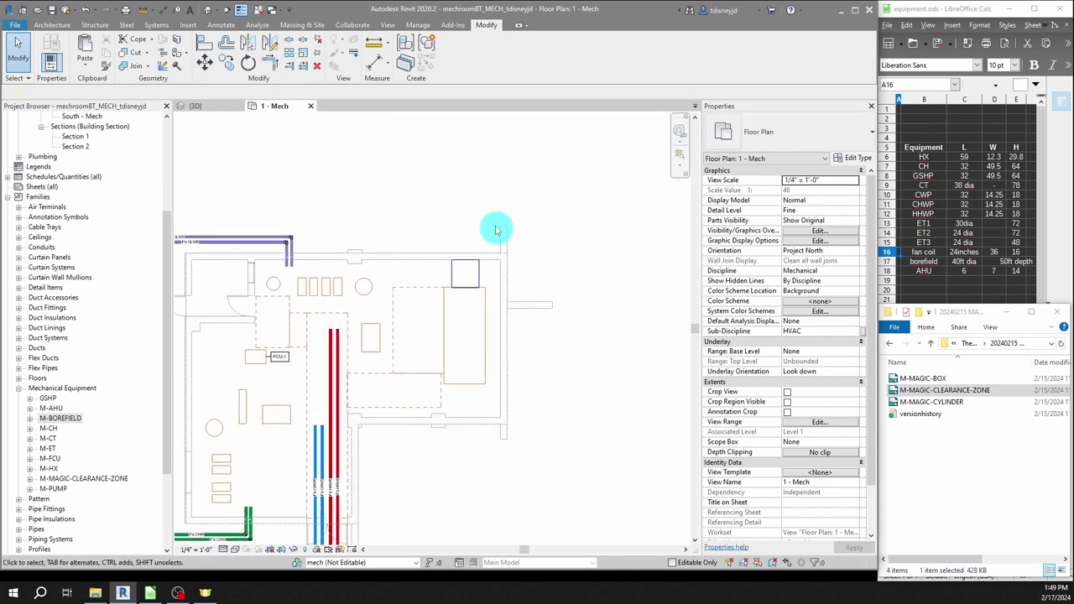
pyautogui.click(494, 297)
pyautogui.scroll(2, 527, 256)
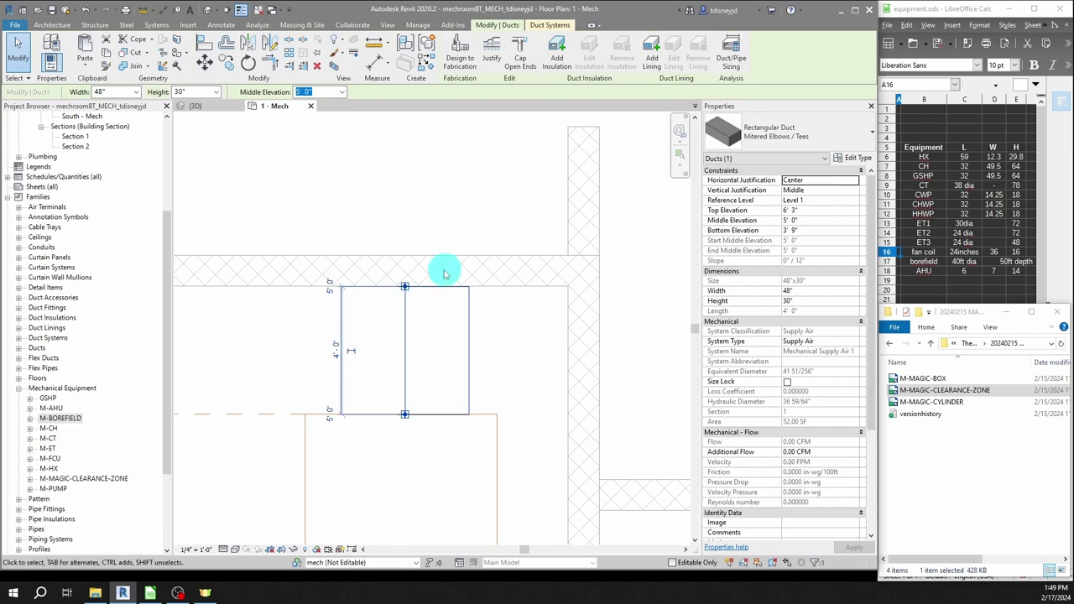
pyautogui.press('c')
pyautogui.press('s')
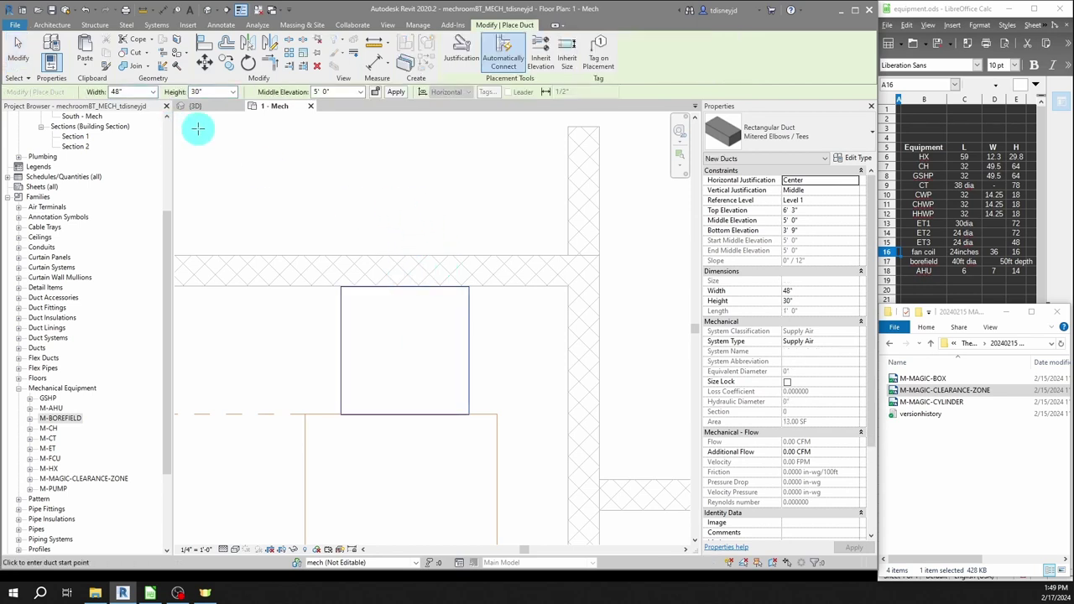
pyautogui.click(154, 92)
pyautogui.click(130, 91)
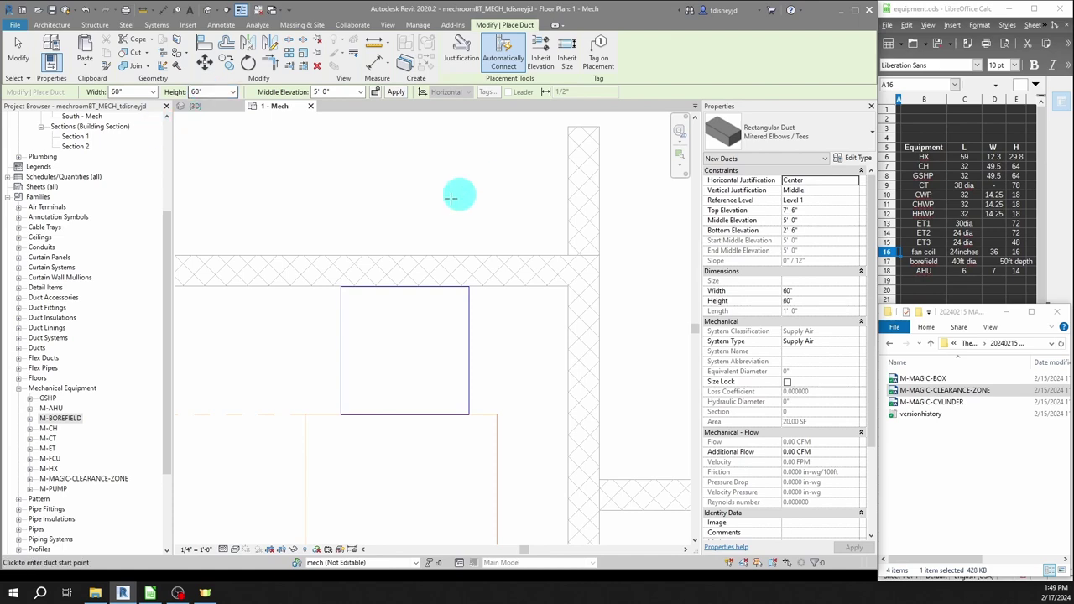
pyautogui.click(402, 127)
pyautogui.click(408, 230)
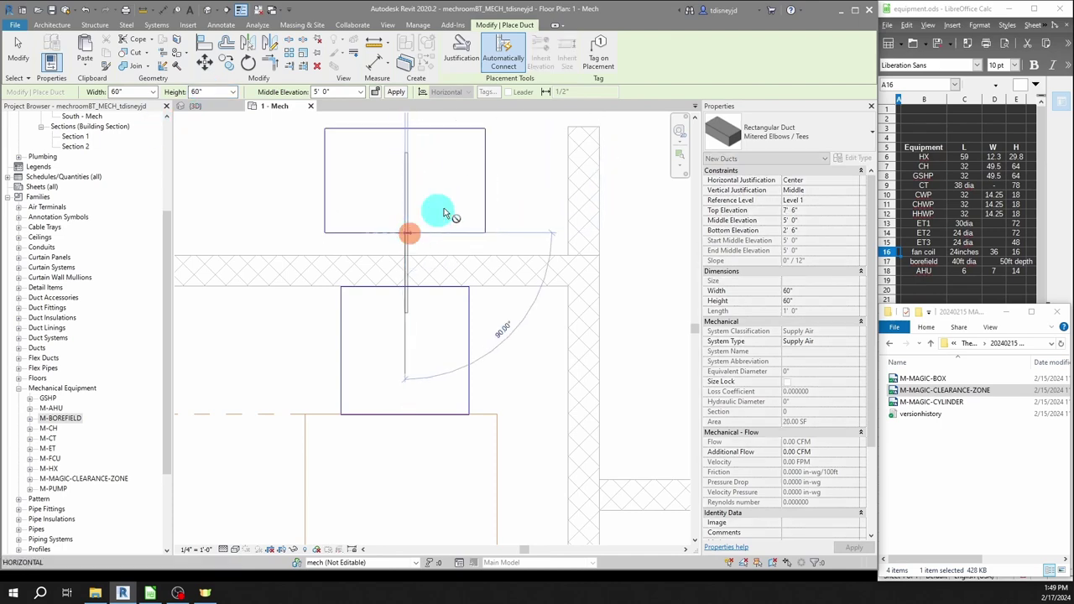
pyautogui.press('Escape')
pyautogui.press('Escape')
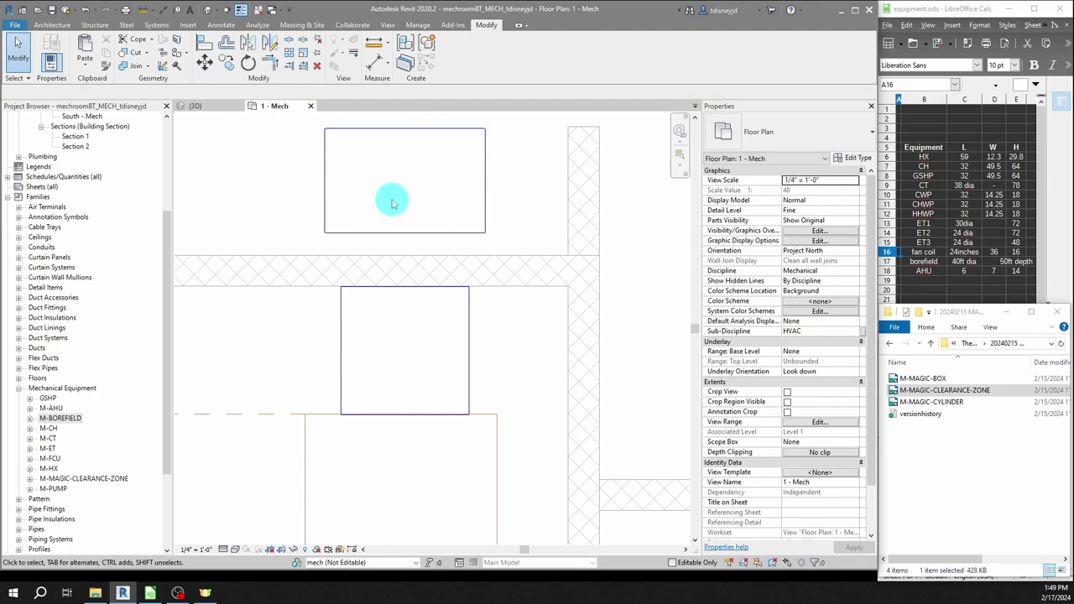
# - Shorten the AHU's north duct to about 1'-6" by pulling its wall-side end back toward the unit
pyautogui.scroll(-2, 390, 201)
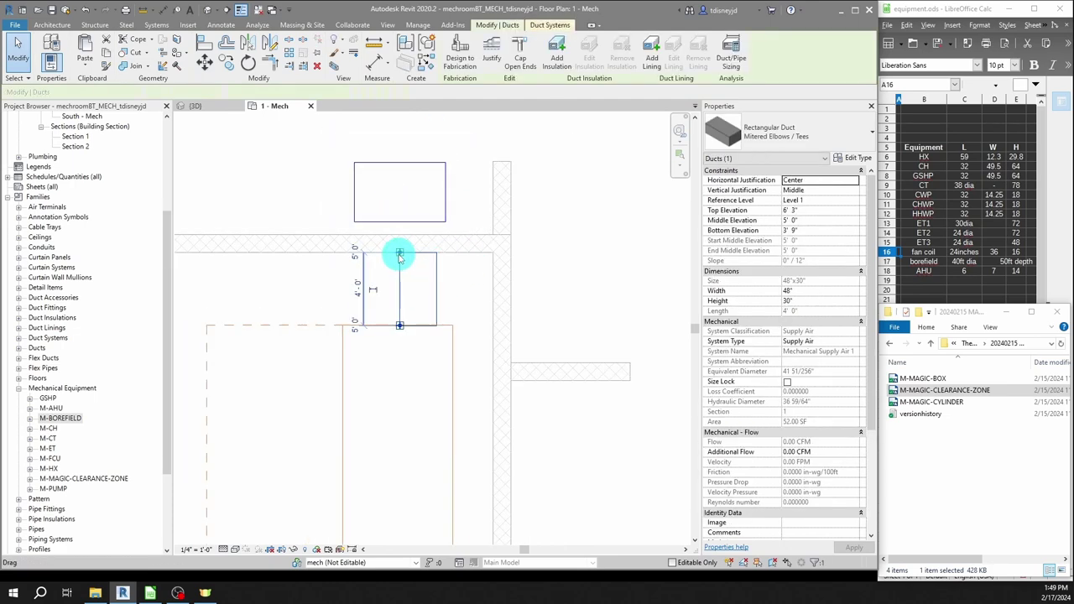
pyautogui.moveTo(399, 253)
pyautogui.mouseDown()
pyautogui.moveTo(398, 297)
pyautogui.moveTo(408, 268)
pyautogui.mouseUp()
pyautogui.moveTo(436, 223); pyautogui.dragTo(455, 257)
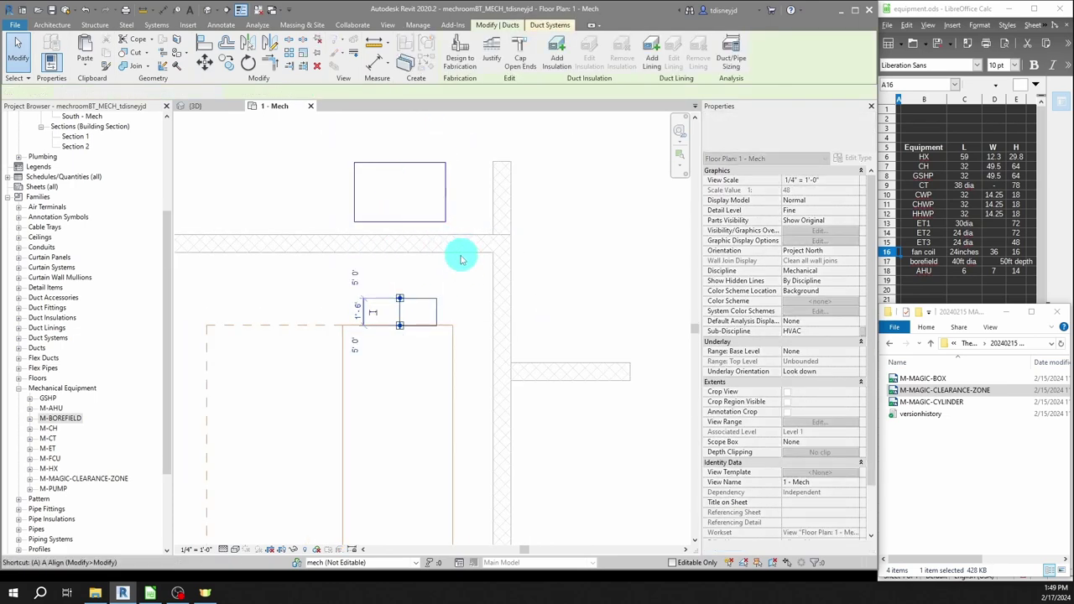
# - Draw a horizontal detail line about 8 feet long between the north wall and the shortened AHU duct
pyautogui.press('a')
pyautogui.press('l')
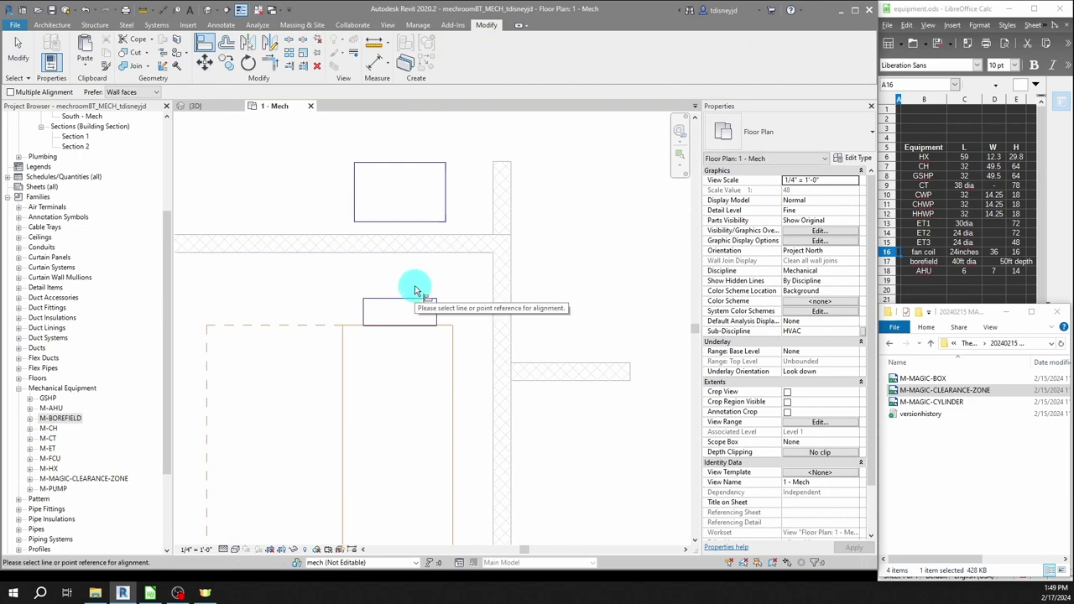
pyautogui.press('d')
pyautogui.press('l')
pyautogui.click(328, 273)
pyautogui.click(475, 273)
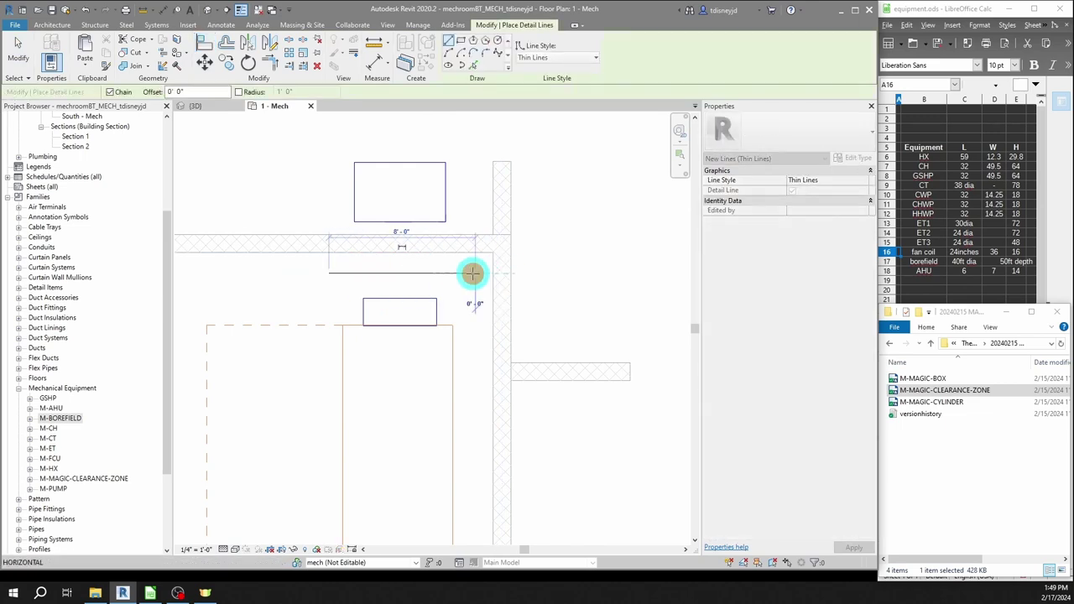
pyautogui.press('Escape')
pyautogui.press('Escape')
# - Align the 60" x 60" duct's inner end to the detail line and its outer end to the north wall's outer face
pyautogui.press('a')
pyautogui.press('l')
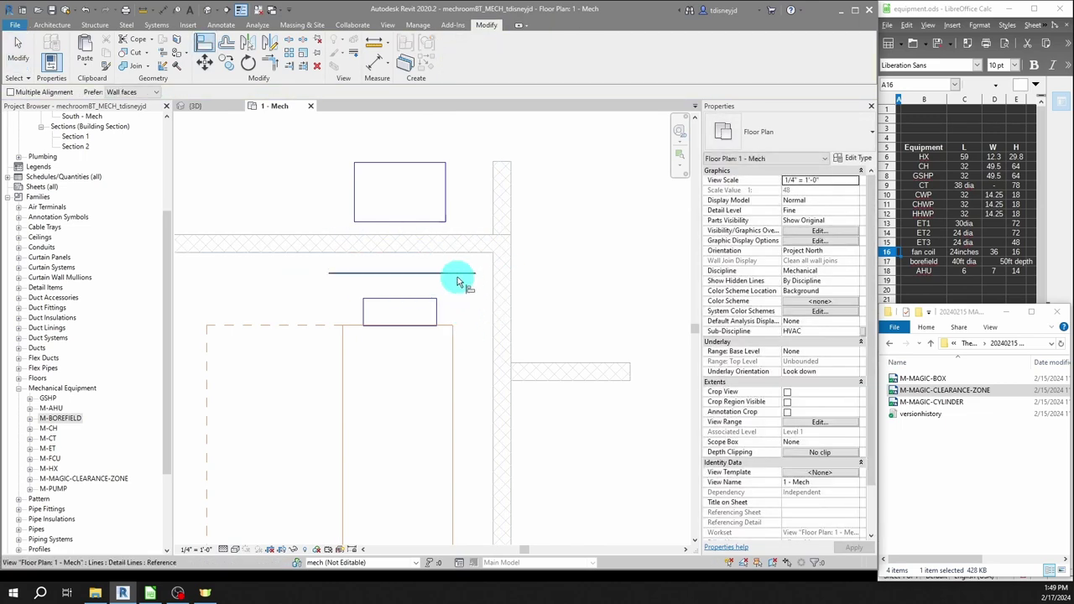
pyautogui.click(455, 272)
pyautogui.click(420, 223)
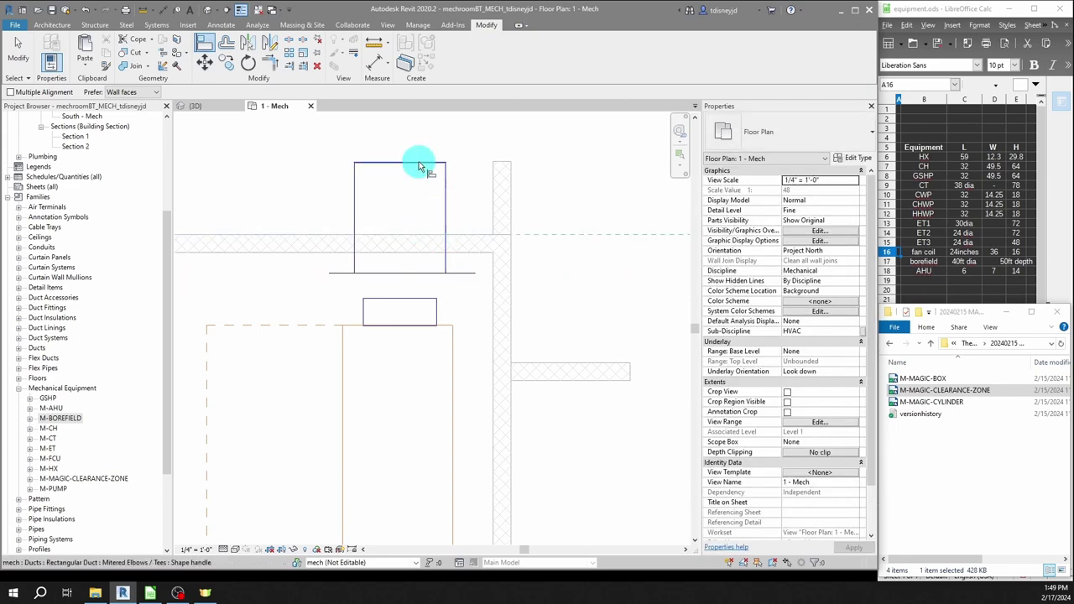
pyautogui.click(419, 164)
# - Align the 48" x 30" duct's wall-side end to the detail line and delete the line
pyautogui.click(465, 279)
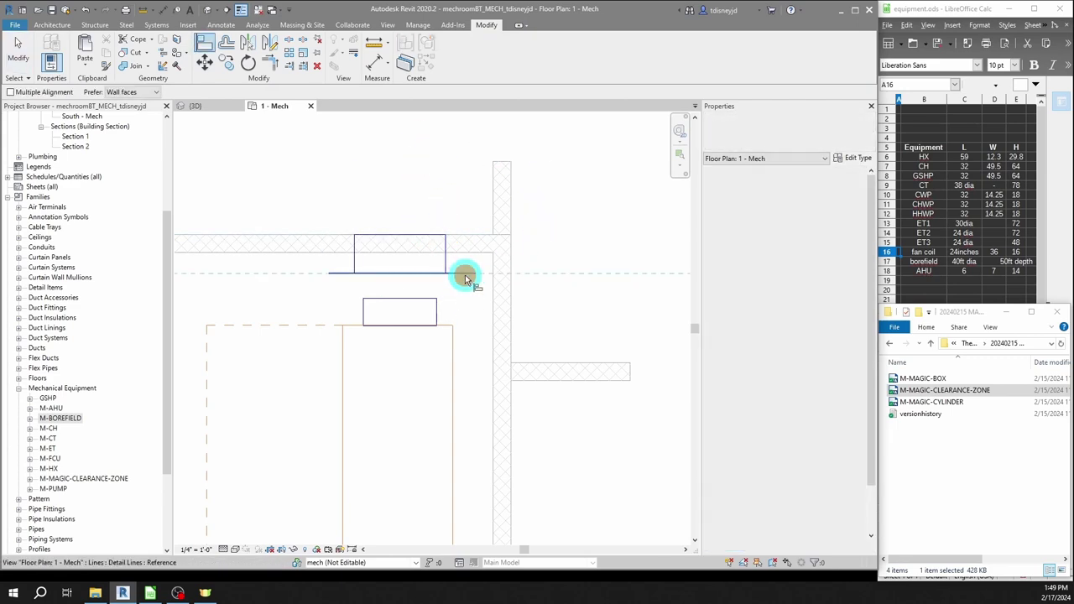
pyautogui.click(421, 299)
pyautogui.press('Escape')
pyautogui.press('Escape')
pyautogui.scroll(-3, 424, 260)
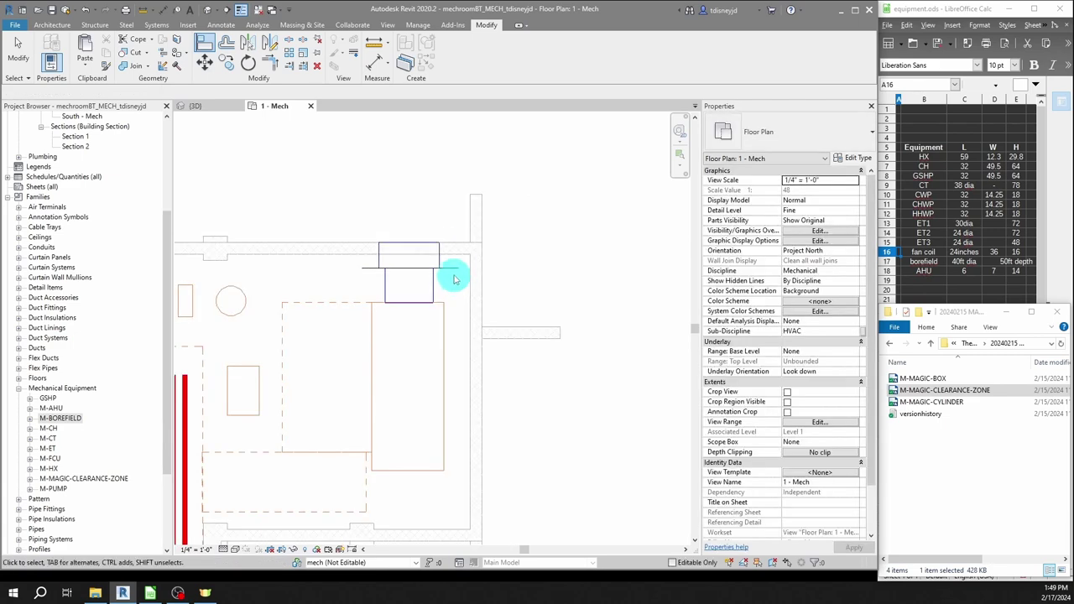
pyautogui.scroll(3, 426, 265)
pyautogui.scroll(-2, 487, 263)
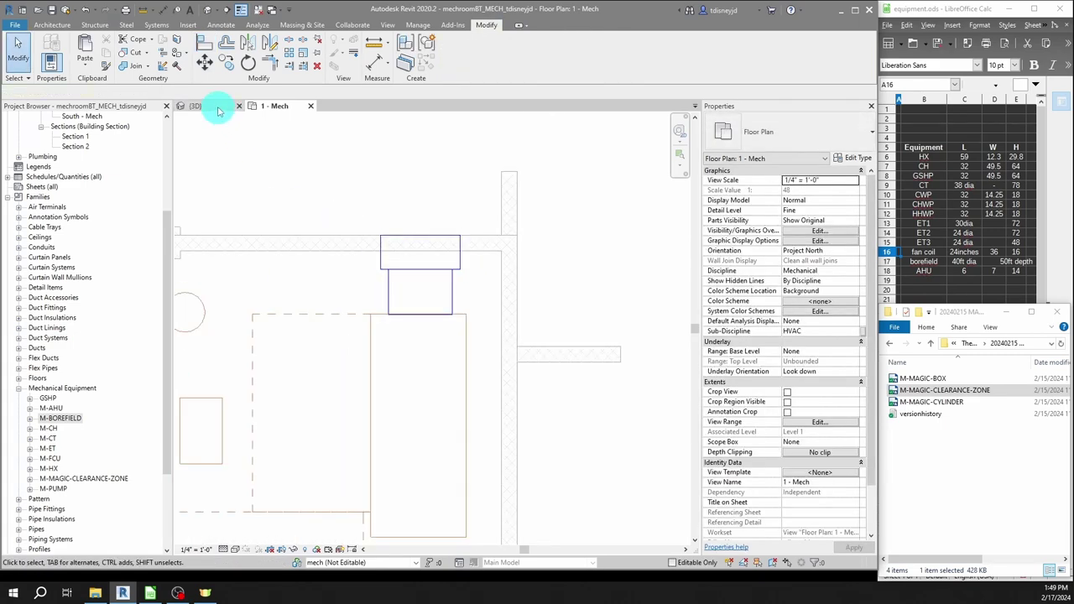
# - Examine in the 3D view how the two ducts meet the AHU and the wall
pyautogui.click(218, 109)
pyautogui.keyDown('shift'); pyautogui.moveTo(372, 143); pyautogui.dragTo(406, 270, button='middle'); pyautogui.keyUp('shift')
pyautogui.scroll(6, 405, 270)
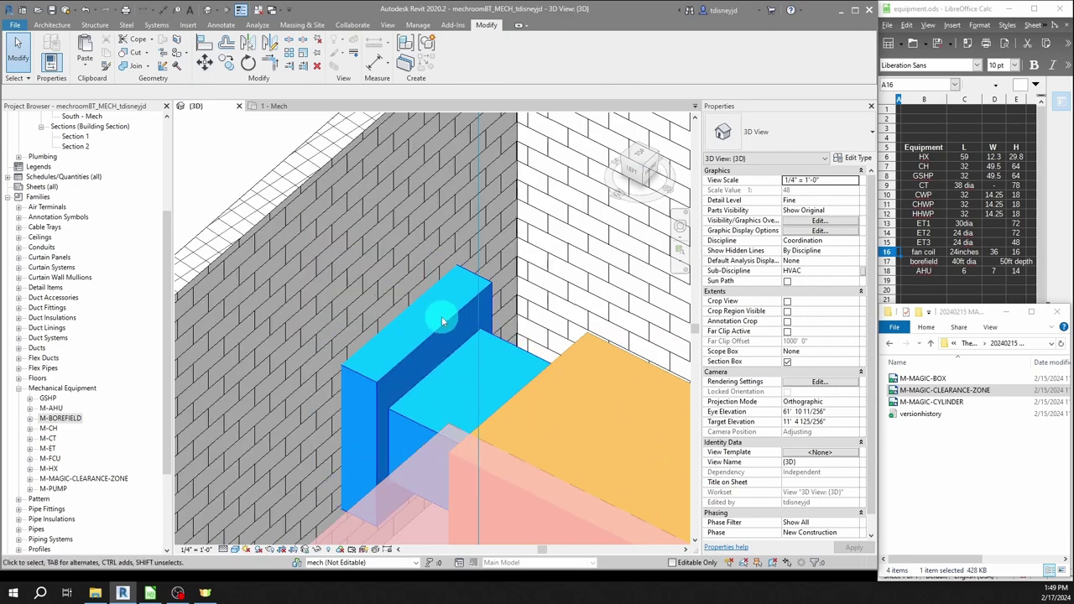
pyautogui.click(428, 288)
pyautogui.keyDown('shift'); pyautogui.moveTo(347, 307); pyautogui.dragTo(279, 312, button='middle'); pyautogui.keyUp('shift')
pyautogui.keyDown('shift'); pyautogui.moveTo(439, 394); pyautogui.dragTo(182, 151, button='middle'); pyautogui.keyUp('shift')
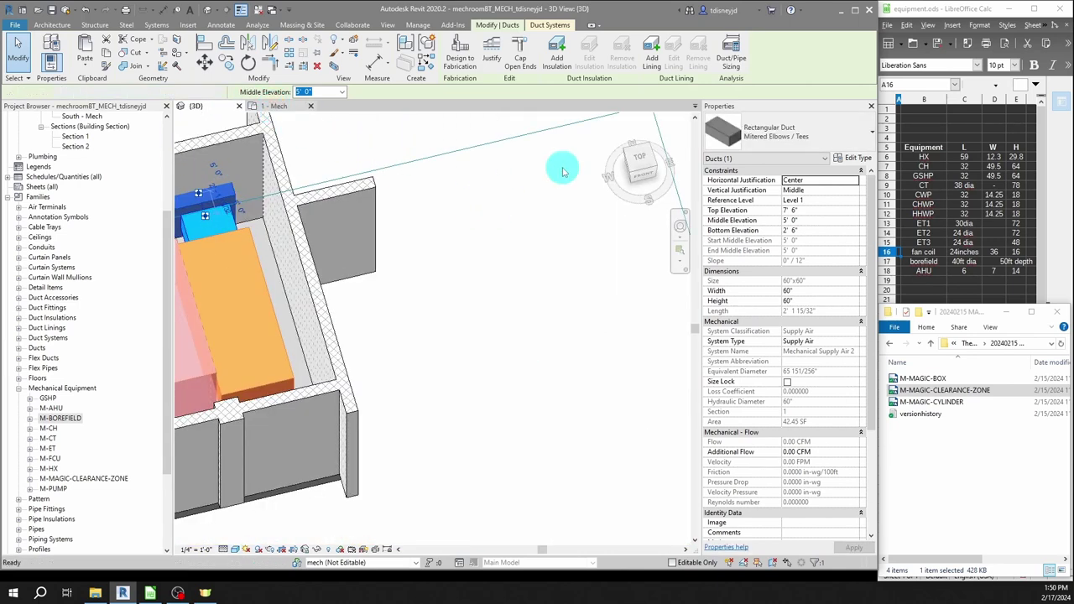
# - Try to draw a 48" x 30" duct in the floor plan from the AHU's south end through the wall
pyautogui.hotkey('ctrl', 'Tab')
pyautogui.moveTo(443, 509); pyautogui.dragTo(479, 248, button='middle')
pyautogui.scroll(-3, 453, 265)
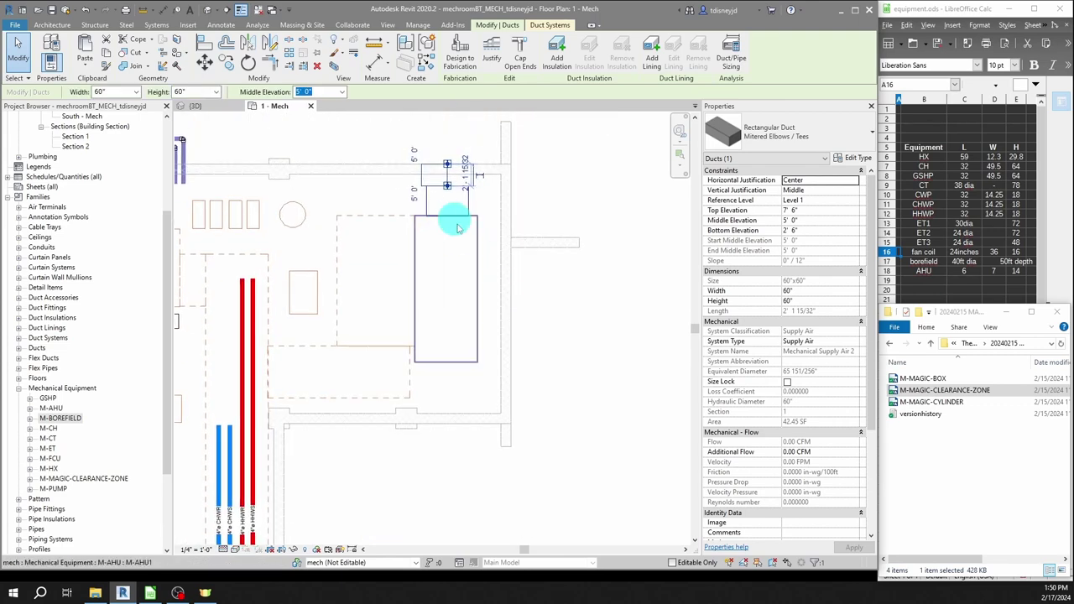
pyautogui.scroll(3, 478, 201)
pyautogui.press('c')
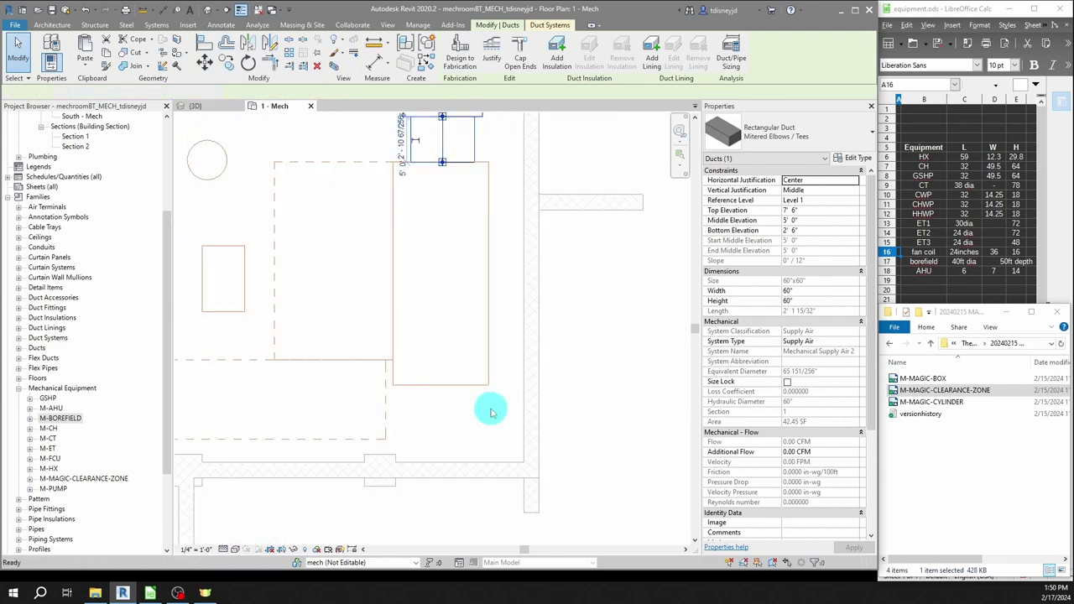
pyautogui.press('s')
pyautogui.click(440, 385)
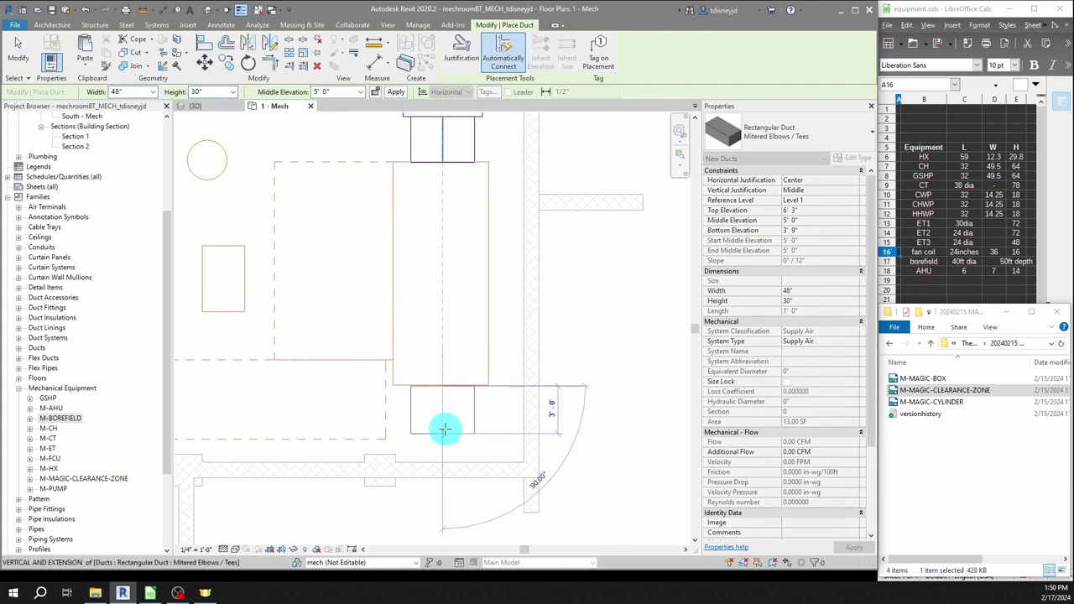
pyautogui.moveTo(445, 538); pyautogui.dragTo(455, 362, button='middle')
pyautogui.click(460, 340)
pyautogui.click(497, 349)
pyautogui.press('Escape')
pyautogui.press('Escape')
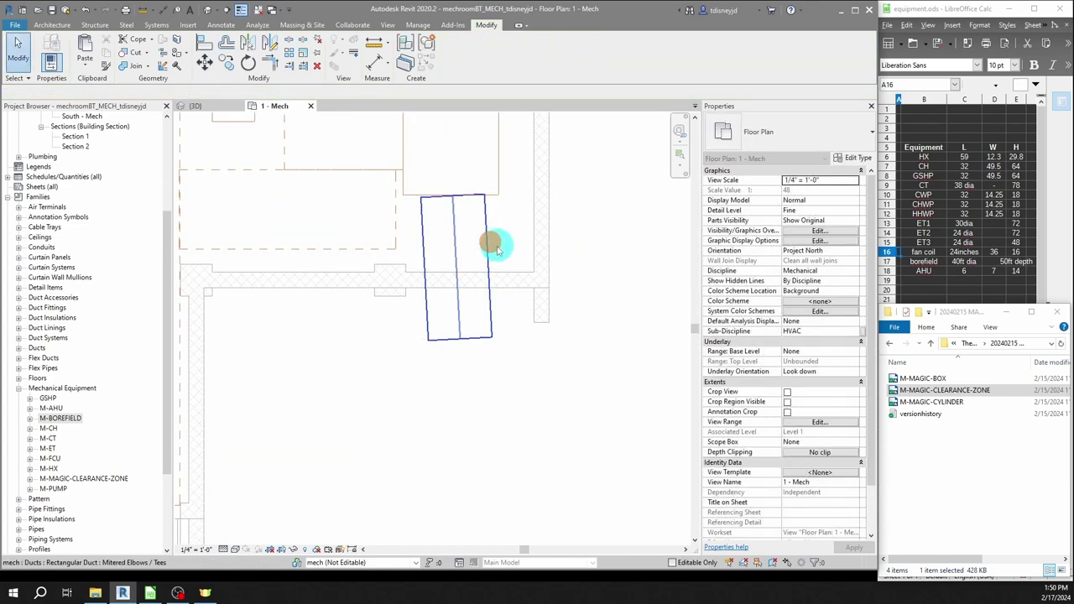
pyautogui.click(498, 250)
pyautogui.press('Delete')
# - Draw a 48" x 30" duct south from the AHU at 5' 0", then raise it to a 12' 0" middle elevation and continue south
pyautogui.press('d')
pyautogui.press('t')
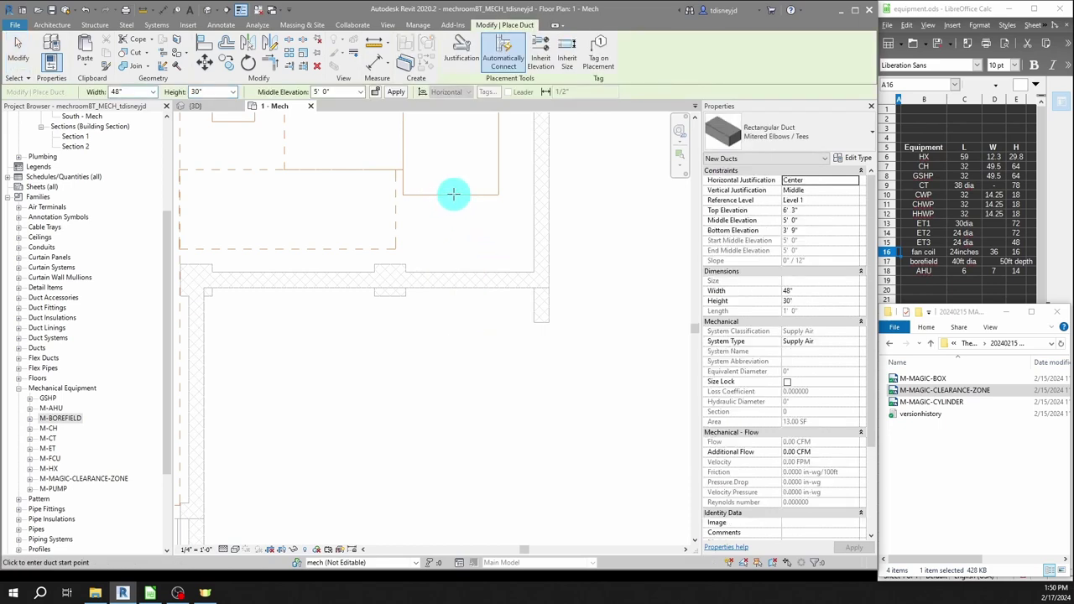
pyautogui.click(449, 195)
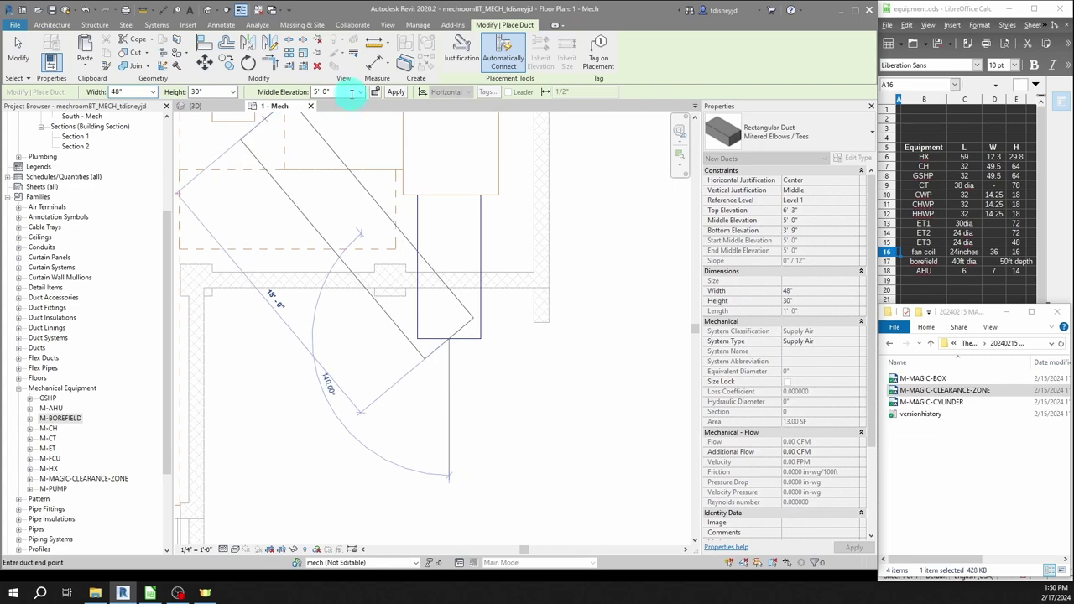
pyautogui.press('Return')
pyautogui.click(448, 511)
pyautogui.press('Escape')
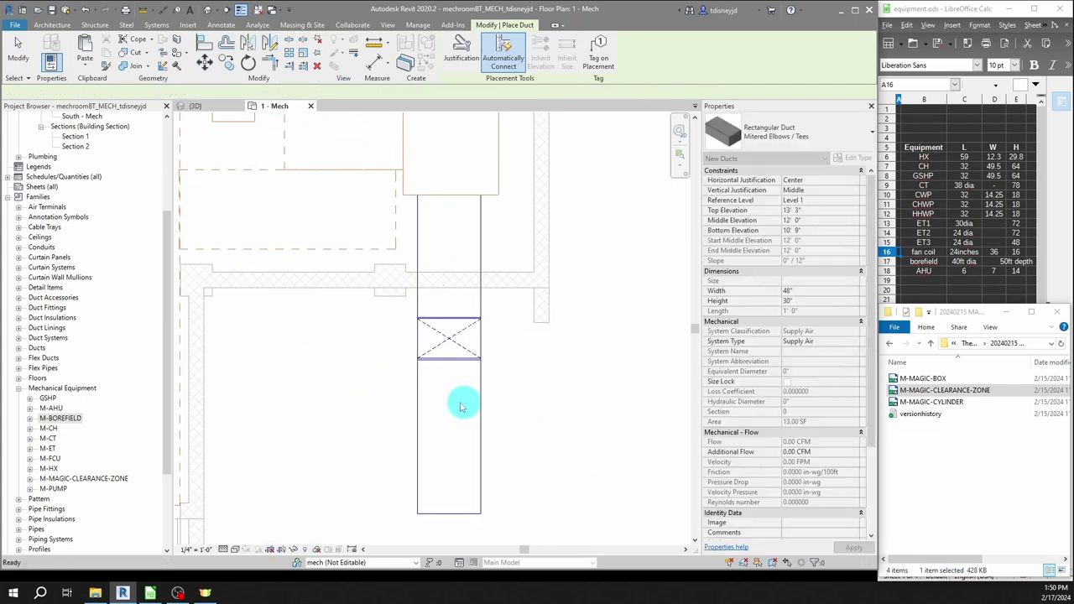
pyautogui.press('Escape')
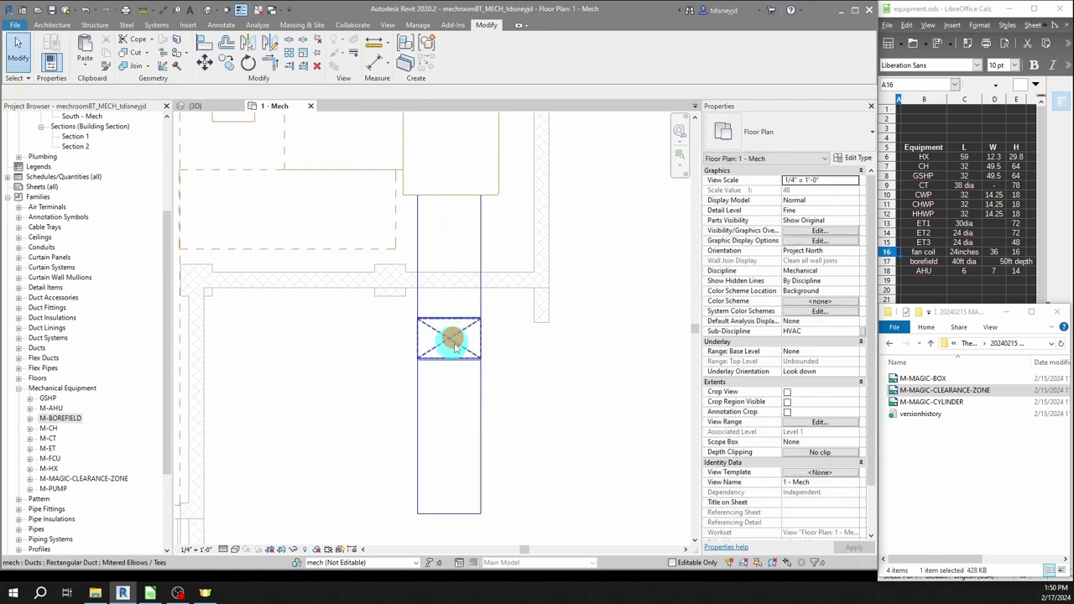
# - Nudge the vertical duct riser north so it sits between the AHU and the south wall
pyautogui.click(476, 342)
pyautogui.press('Up')
pyautogui.press('Up')
pyautogui.press('Up')
pyautogui.press('Up')
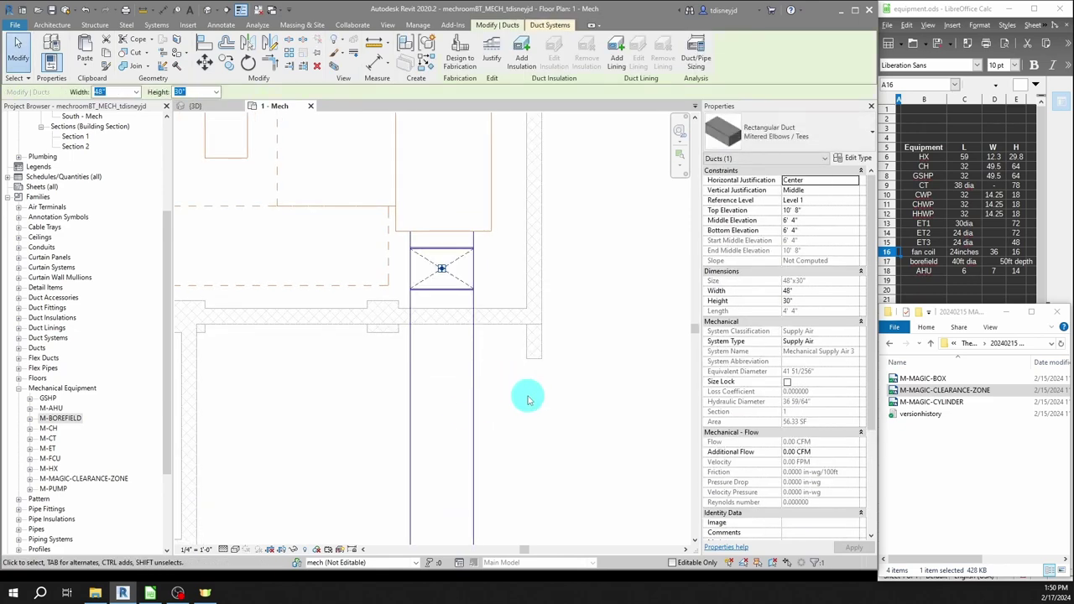
pyautogui.click(515, 403)
# - Shorten the upper duct's south end so it stops just outside the south wall
pyautogui.scroll(-2, 499, 422)
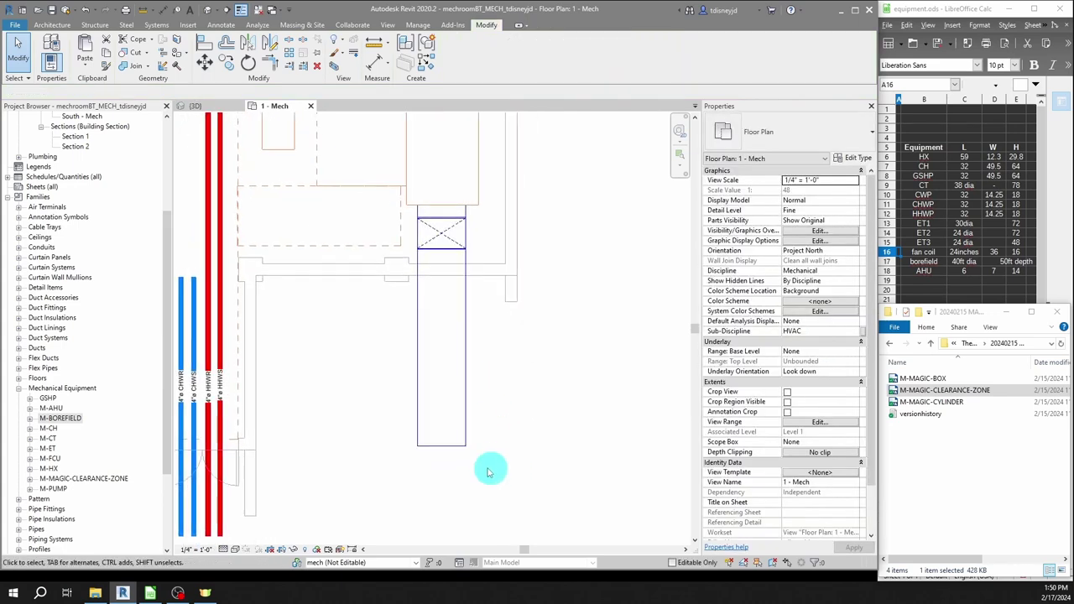
pyautogui.click(443, 446)
pyautogui.moveTo(444, 446); pyautogui.dragTo(450, 319)
pyautogui.click(599, 319)
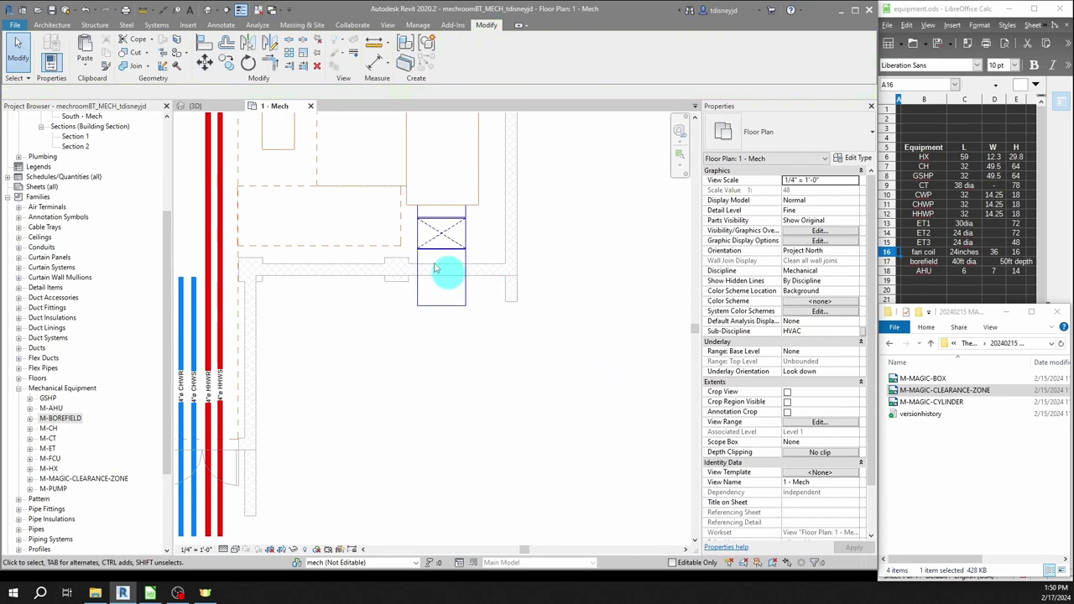
# - Examine in the 3D view how the new duct rises from the AHU and passes through the wall
pyautogui.click(201, 107)
pyautogui.keyDown('shift'); pyautogui.moveTo(431, 314); pyautogui.dragTo(492, 307, button='middle'); pyautogui.keyUp('shift')
pyautogui.scroll(3, 408, 257)
pyautogui.keyDown('shift'); pyautogui.moveTo(400, 259); pyautogui.dragTo(436, 293, button='middle'); pyautogui.keyUp('shift')
pyautogui.moveTo(436, 293); pyautogui.dragTo(539, 603, button='middle')
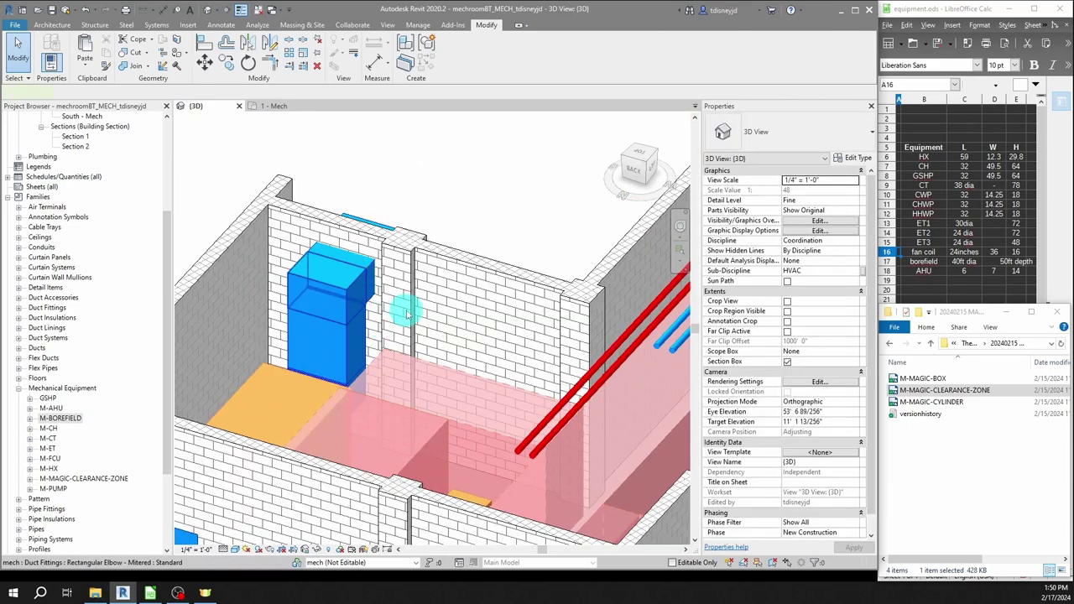
pyautogui.keyDown('shift'); pyautogui.moveTo(411, 313); pyautogui.dragTo(386, 332, button='middle'); pyautogui.keyUp('shift')
pyautogui.click(374, 292)
pyautogui.keyDown('shift'); pyautogui.moveTo(451, 370); pyautogui.dragTo(495, 338, button='middle'); pyautogui.keyUp('shift')
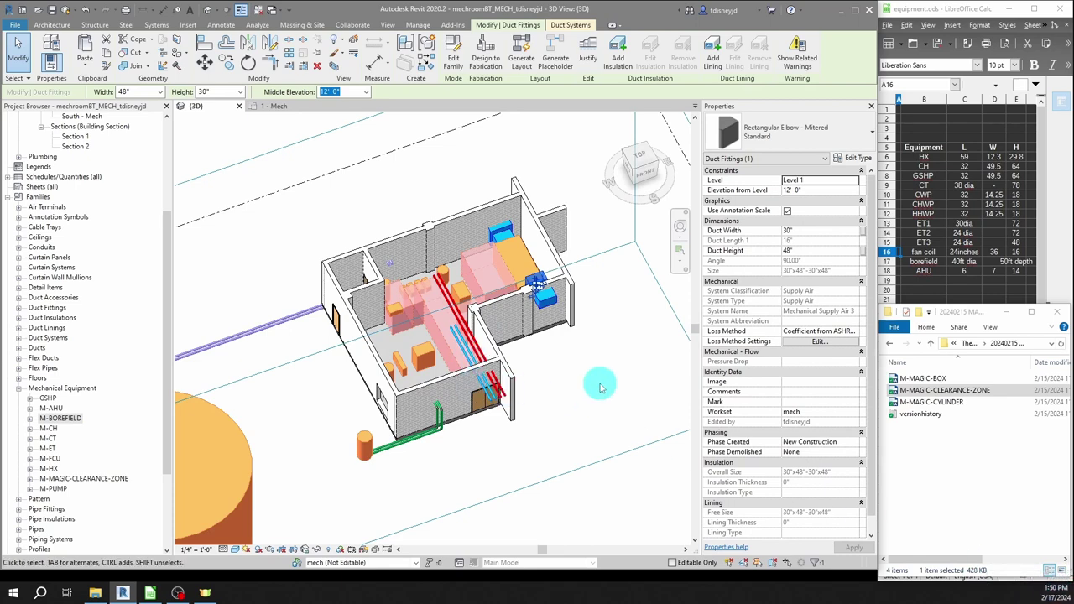
# - Tag the AHU and CH-1 in the floor plan without leaders
pyautogui.click(277, 108)
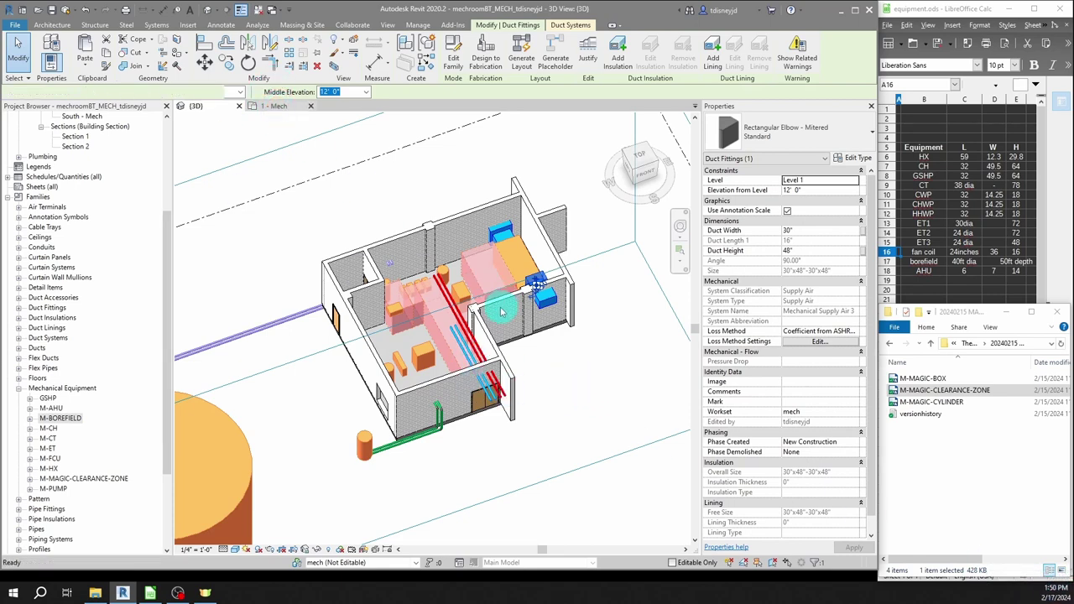
pyautogui.scroll(-2, 444, 308)
pyautogui.moveTo(445, 309); pyautogui.dragTo(525, 388, button='middle')
pyautogui.click(394, 314)
pyautogui.press('t')
pyautogui.press('g')
pyautogui.scroll(5, 537, 298)
pyautogui.click(525, 300)
pyautogui.moveTo(190, 454); pyautogui.dragTo(408, 354, button='middle')
pyautogui.scroll(-1, 409, 353)
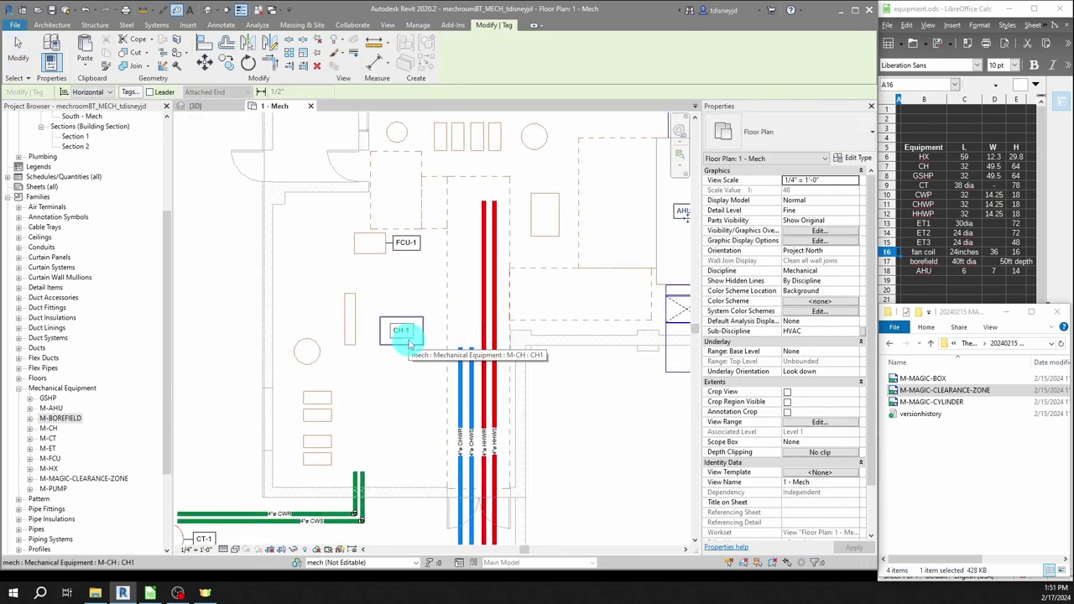
pyautogui.click(408, 344)
# - Tag CHWP-1 and CHWP-2 with free-end leaders, lining the tags up outside the west wall
pyautogui.scroll(1, 370, 376)
pyautogui.click(209, 93)
pyautogui.click(206, 113)
pyautogui.click(433, 324)
pyautogui.click(417, 299)
pyautogui.click(338, 299)
pyautogui.click(431, 350)
pyautogui.click(417, 328)
pyautogui.click(338, 328)
# - Tag CWP-1 and CWP-2 with elbowed leaders, in line with the chilled water pump tags outside the west wall
pyautogui.click(338, 366)
pyautogui.click(432, 407)
pyautogui.scroll(2, 422, 400)
pyautogui.click(413, 394)
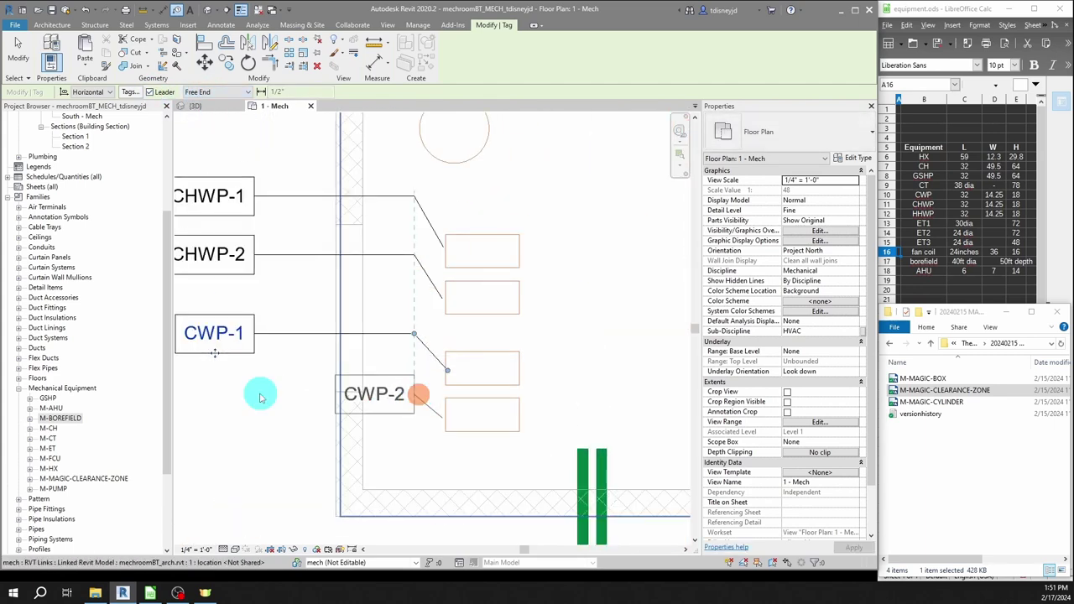
pyautogui.click(254, 393)
# - Tag ET-1 with a leader running outside the west wall, and tag HX-1 beside the heat exchanger
pyautogui.scroll(-2, 456, 328)
pyautogui.click(445, 311)
pyautogui.click(385, 309)
pyautogui.click(519, 242)
pyautogui.press('Escape')
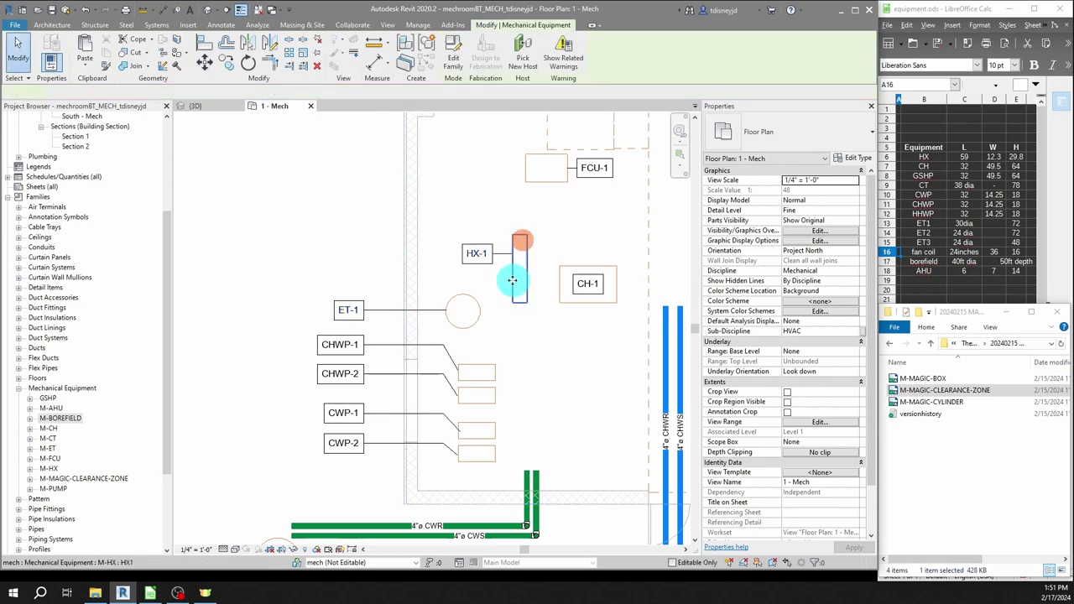
# - Move the HX-1 and CH-1 tags to just above their equipment
pyautogui.click(488, 254)
pyautogui.moveTo(479, 261); pyautogui.dragTo(519, 226)
pyautogui.moveTo(587, 286); pyautogui.dragTo(588, 248)
# - Tag the expansion tank and the two HHW pumps along the north wall with leaders to tags outside the building
pyautogui.moveTo(513, 182); pyautogui.dragTo(218, 470, button='middle')
pyautogui.press('t')
pyautogui.press('g')
pyautogui.click(479, 297)
pyautogui.click(505, 216)
pyautogui.click(530, 215)
pyautogui.click(422, 298)
pyautogui.click(393, 295)
pyautogui.moveTo(370, 170); pyautogui.dragTo(371, 223, button='middle')
# - Tag the two westernmost pumps at the north wall with leaders running north to staggered tags outside the building
pyautogui.press('Escape')
pyautogui.press('Escape')
pyautogui.press('t')
pyautogui.press('g')
pyautogui.click(371, 347)
pyautogui.click(371, 229)
pyautogui.click(370, 192)
pyautogui.click(348, 348)
pyautogui.press('Escape')
pyautogui.press('Escape')
pyautogui.press('t')
pyautogui.press('g')
pyautogui.click(347, 223)
pyautogui.press('Escape')
pyautogui.press('Escape')
# - Number the two westernmost pumps at the north wall 1 and 2, from west to east
pyautogui.click(347, 359)
pyautogui.click(797, 351)
pyautogui.write('1')
pyautogui.click(477, 328)
pyautogui.click(371, 363)
pyautogui.write('2')
pyautogui.click(479, 328)
# - Tag the borefield without a leader, placing the tag inside its circle
pyautogui.moveTo(480, 353); pyautogui.dragTo(467, 168, button='middle')
pyautogui.press('t')
pyautogui.press('g')
pyautogui.click(139, 92)
pyautogui.click(473, 285)
pyautogui.press('Escape')
pyautogui.press('Escape')
pyautogui.click(473, 287)
pyautogui.scroll(-5, 475, 300)
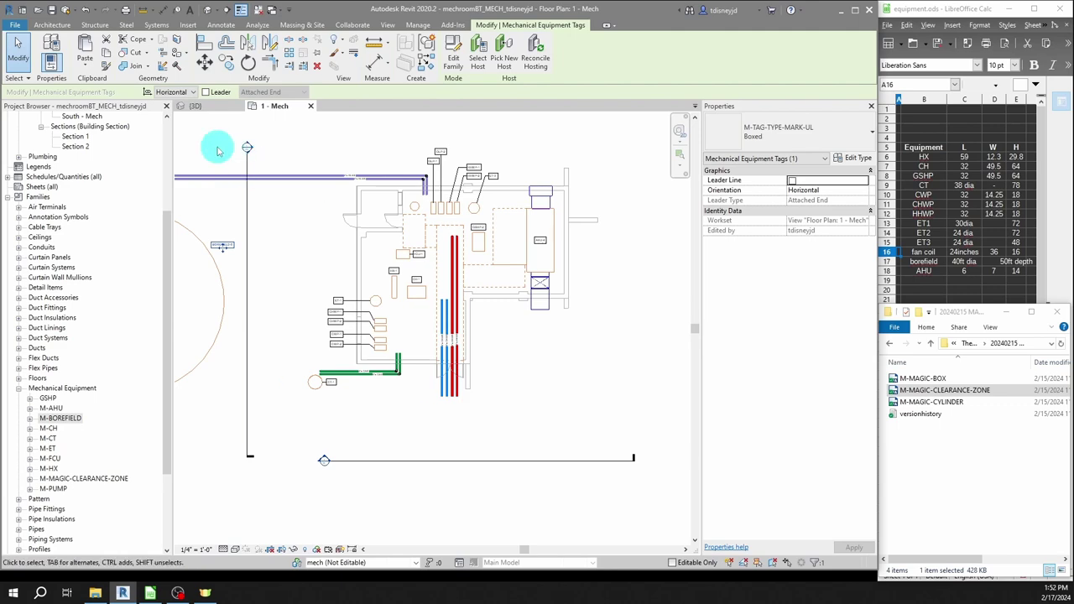
# - Examine the equipment, piping mains and AHU ducts in the 3D view from several sides and up close
pyautogui.click(210, 107)
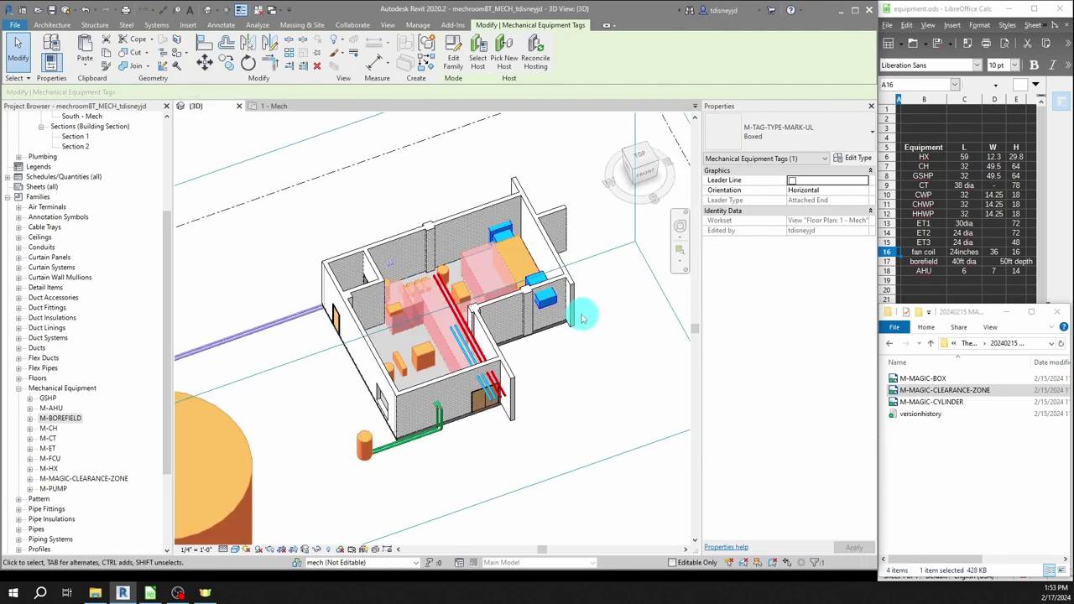
pyautogui.keyDown('shift'); pyautogui.moveTo(562, 356); pyautogui.dragTo(426, 361, button='middle'); pyautogui.keyUp('shift')
pyautogui.keyDown('shift'); pyautogui.moveTo(348, 300); pyautogui.dragTo(427, 317, button='middle'); pyautogui.keyUp('shift')
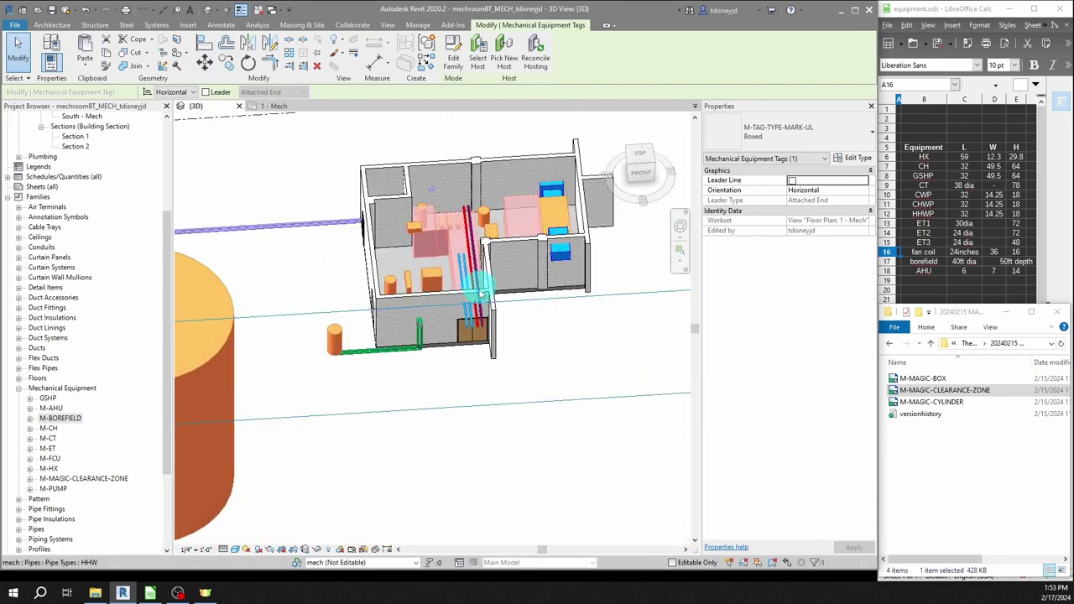
pyautogui.keyDown('shift'); pyautogui.moveTo(430, 281); pyautogui.dragTo(226, 298, button='middle'); pyautogui.keyUp('shift')
pyautogui.keyDown('shift'); pyautogui.moveTo(530, 199); pyautogui.dragTo(383, 360, button='middle'); pyautogui.keyUp('shift')
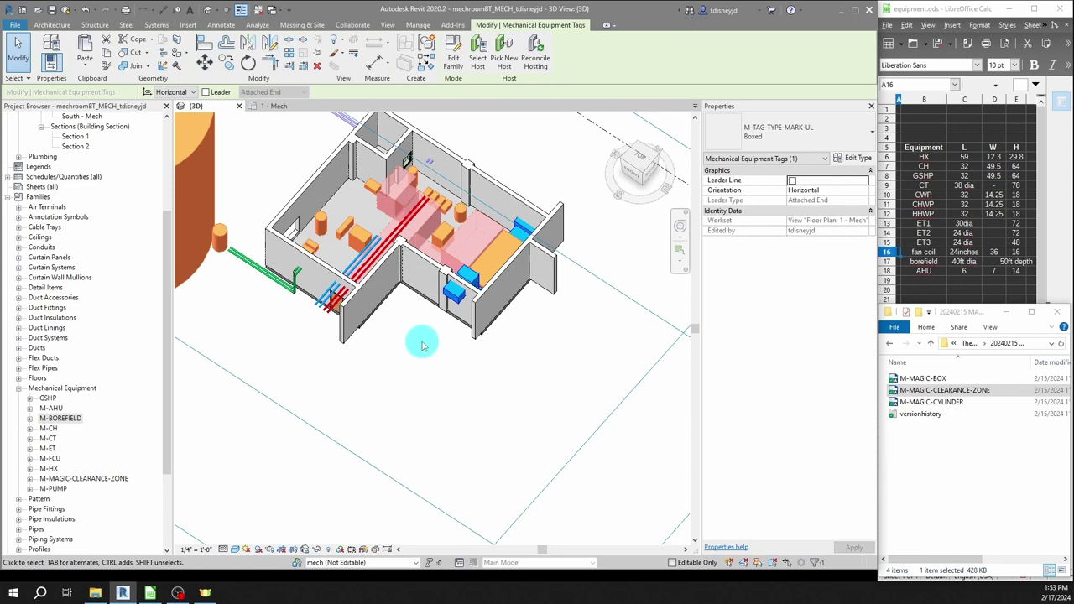
pyautogui.keyDown('shift'); pyautogui.moveTo(423, 344); pyautogui.dragTo(499, 293, button='middle'); pyautogui.keyUp('shift')
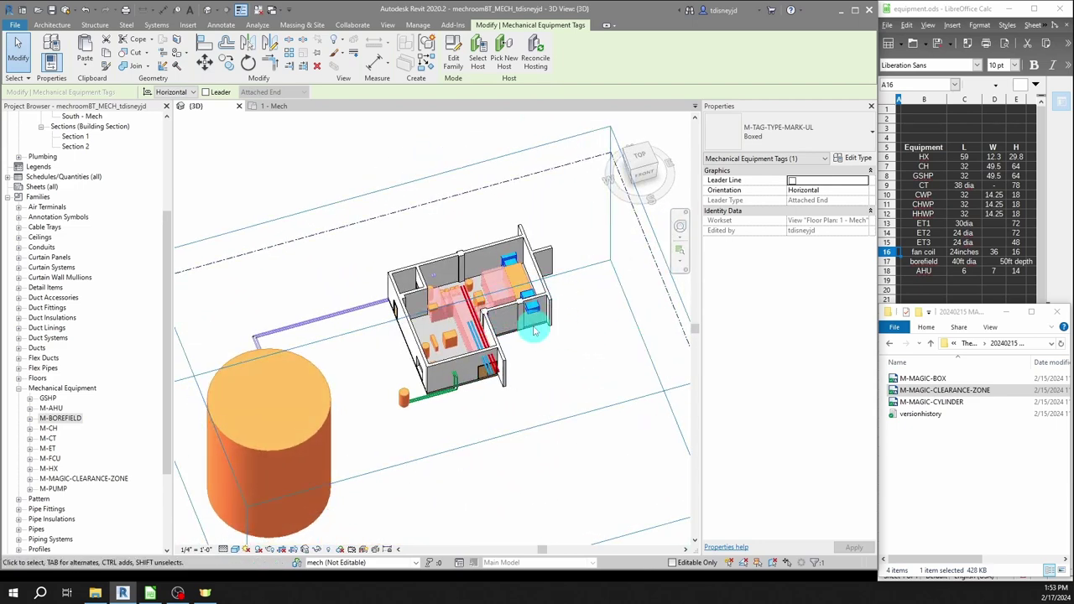
pyautogui.scroll(10, 499, 318)
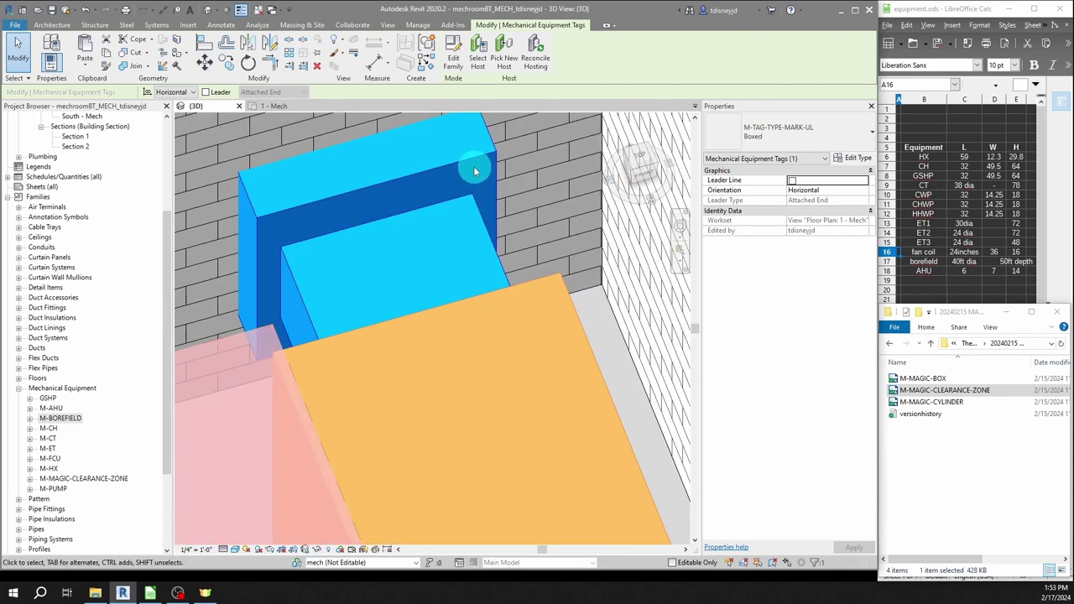
pyautogui.scroll(-8, 447, 156)
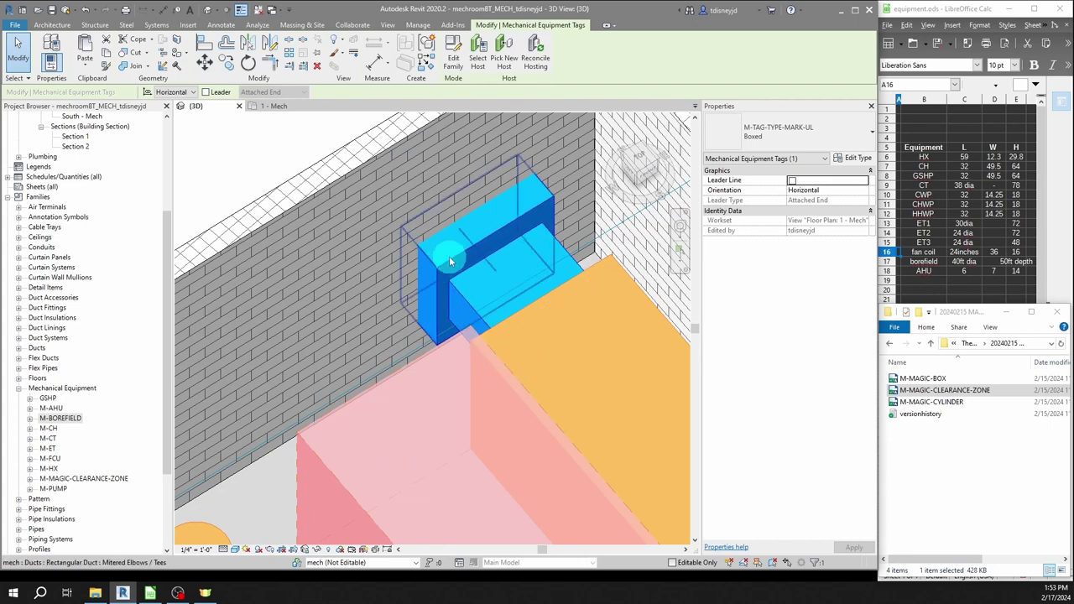
pyautogui.scroll(-4, 443, 256)
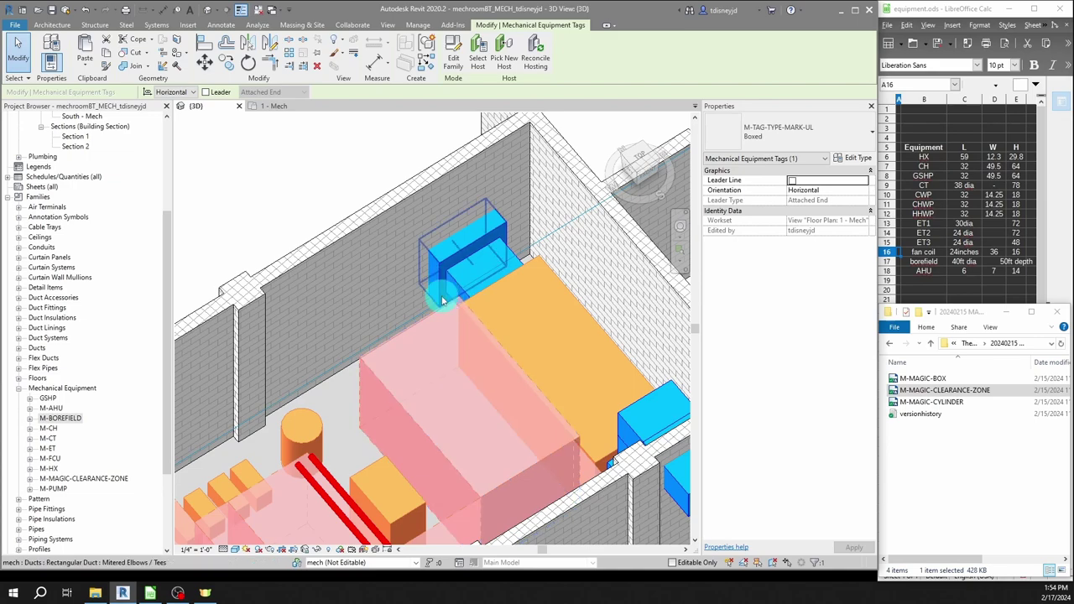
pyautogui.keyDown('shift'); pyautogui.moveTo(443, 300); pyautogui.dragTo(436, 247, button='middle'); pyautogui.keyUp('shift')
pyautogui.moveTo(420, 194); pyautogui.dragTo(475, 335, button='middle')
pyautogui.scroll(-2, 498, 294)
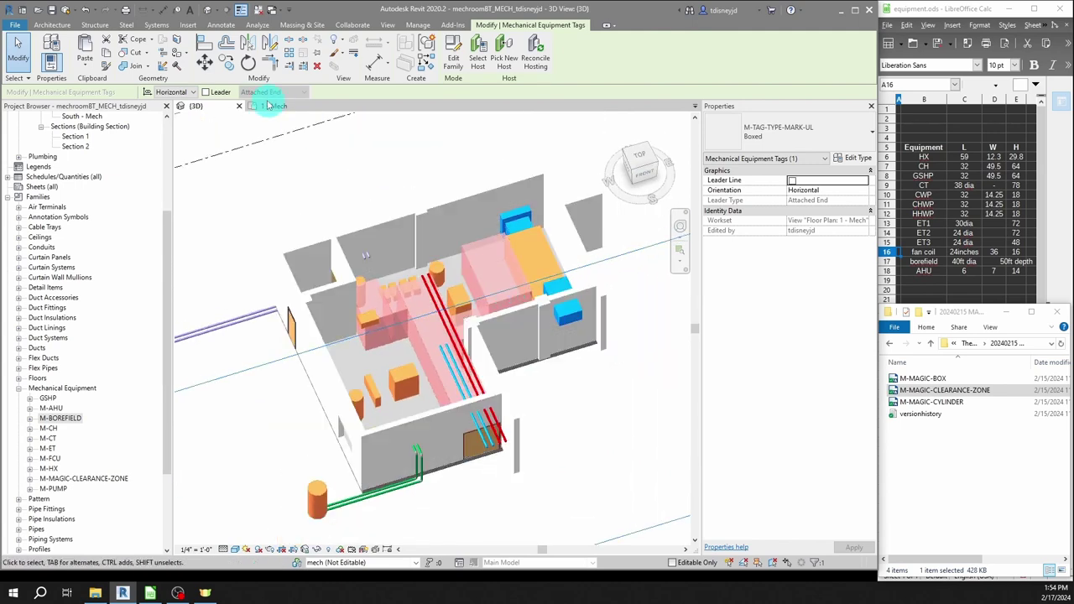
# - Review the overall layout in the tagged floor plan and in the 3D view
pyautogui.click(276, 102)
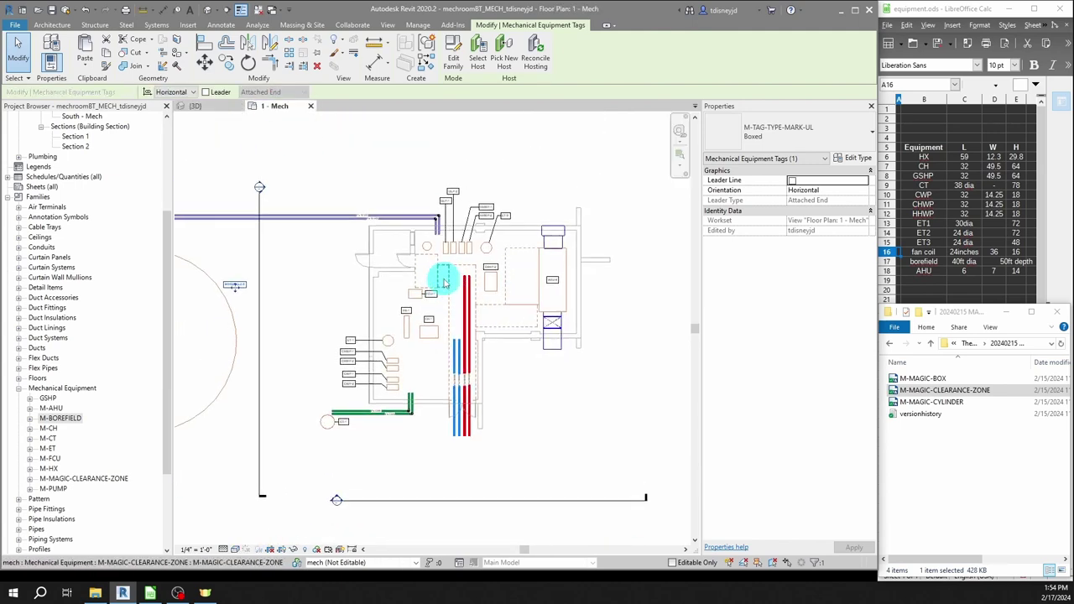
pyautogui.scroll(2, 444, 283)
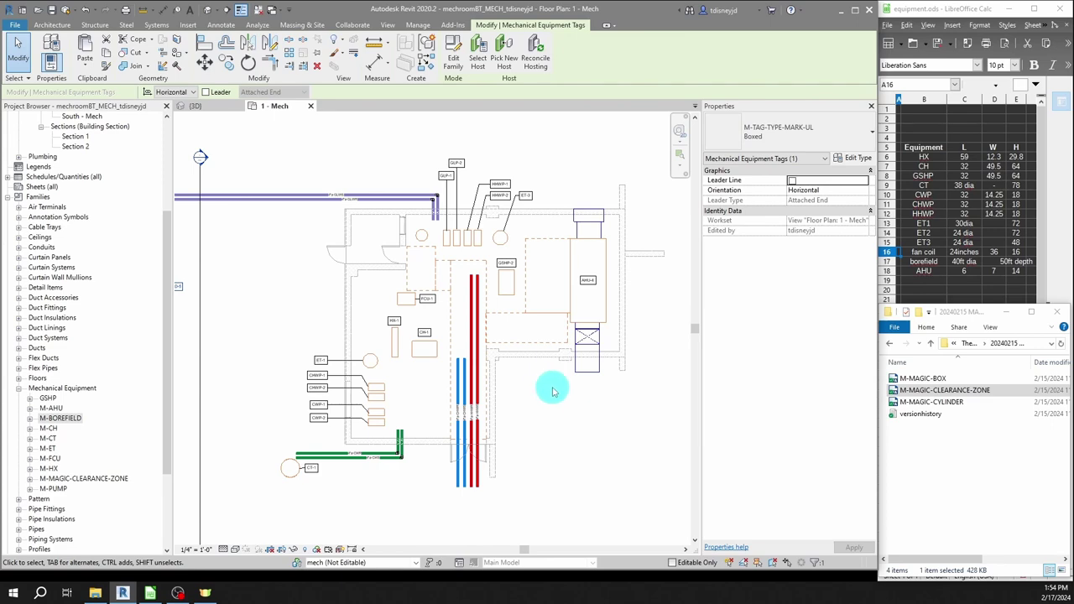
pyautogui.scroll(-2, 532, 409)
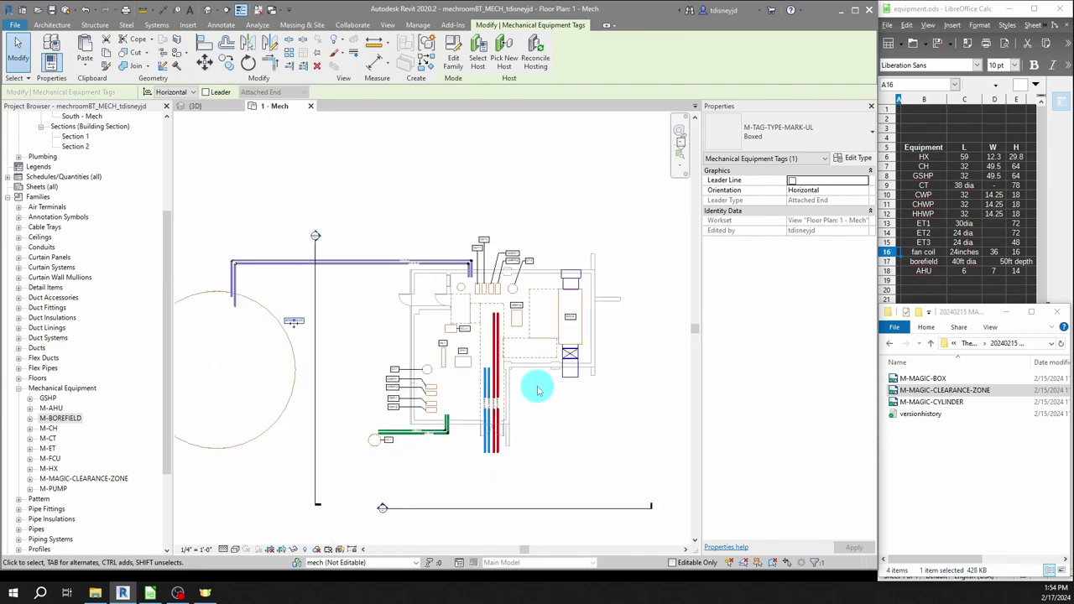
pyautogui.scroll(-2, 451, 422)
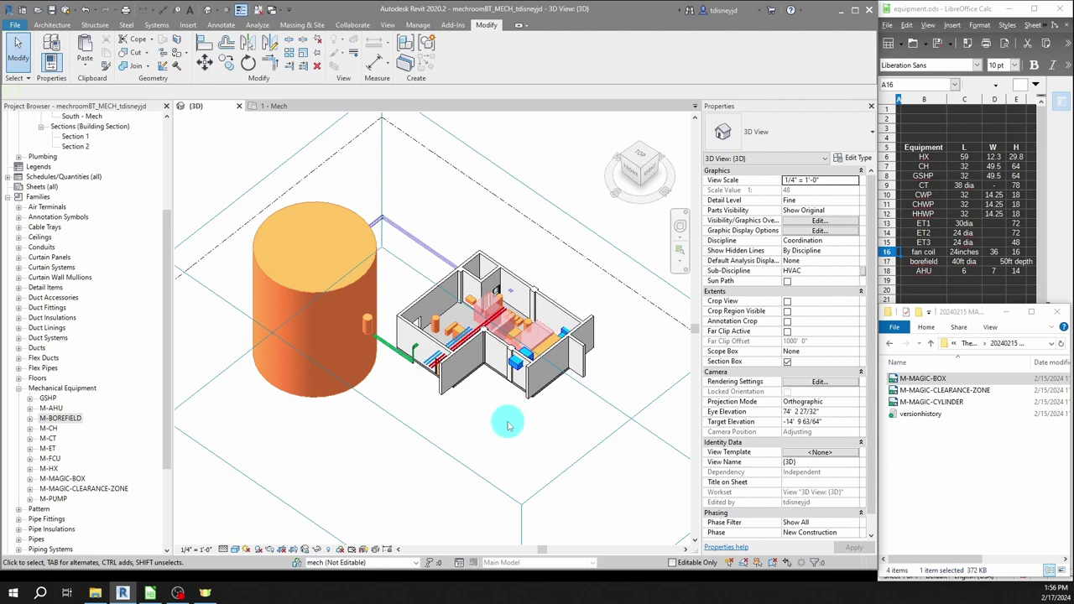
pyautogui.keyDown('shift'); pyautogui.moveTo(391, 341); pyautogui.dragTo(497, 323, button='middle'); pyautogui.keyUp('shift')
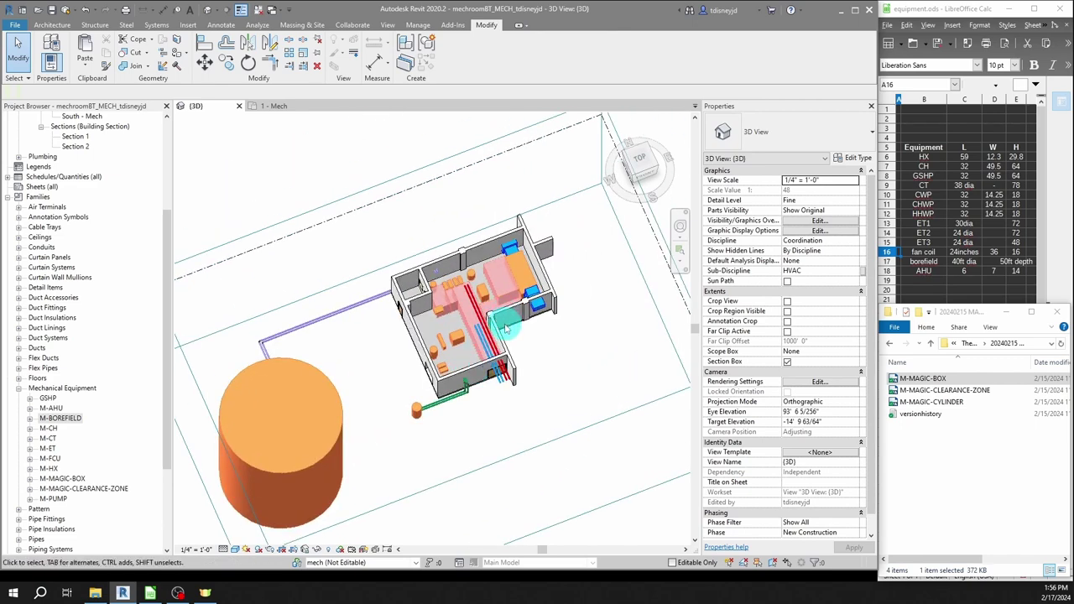